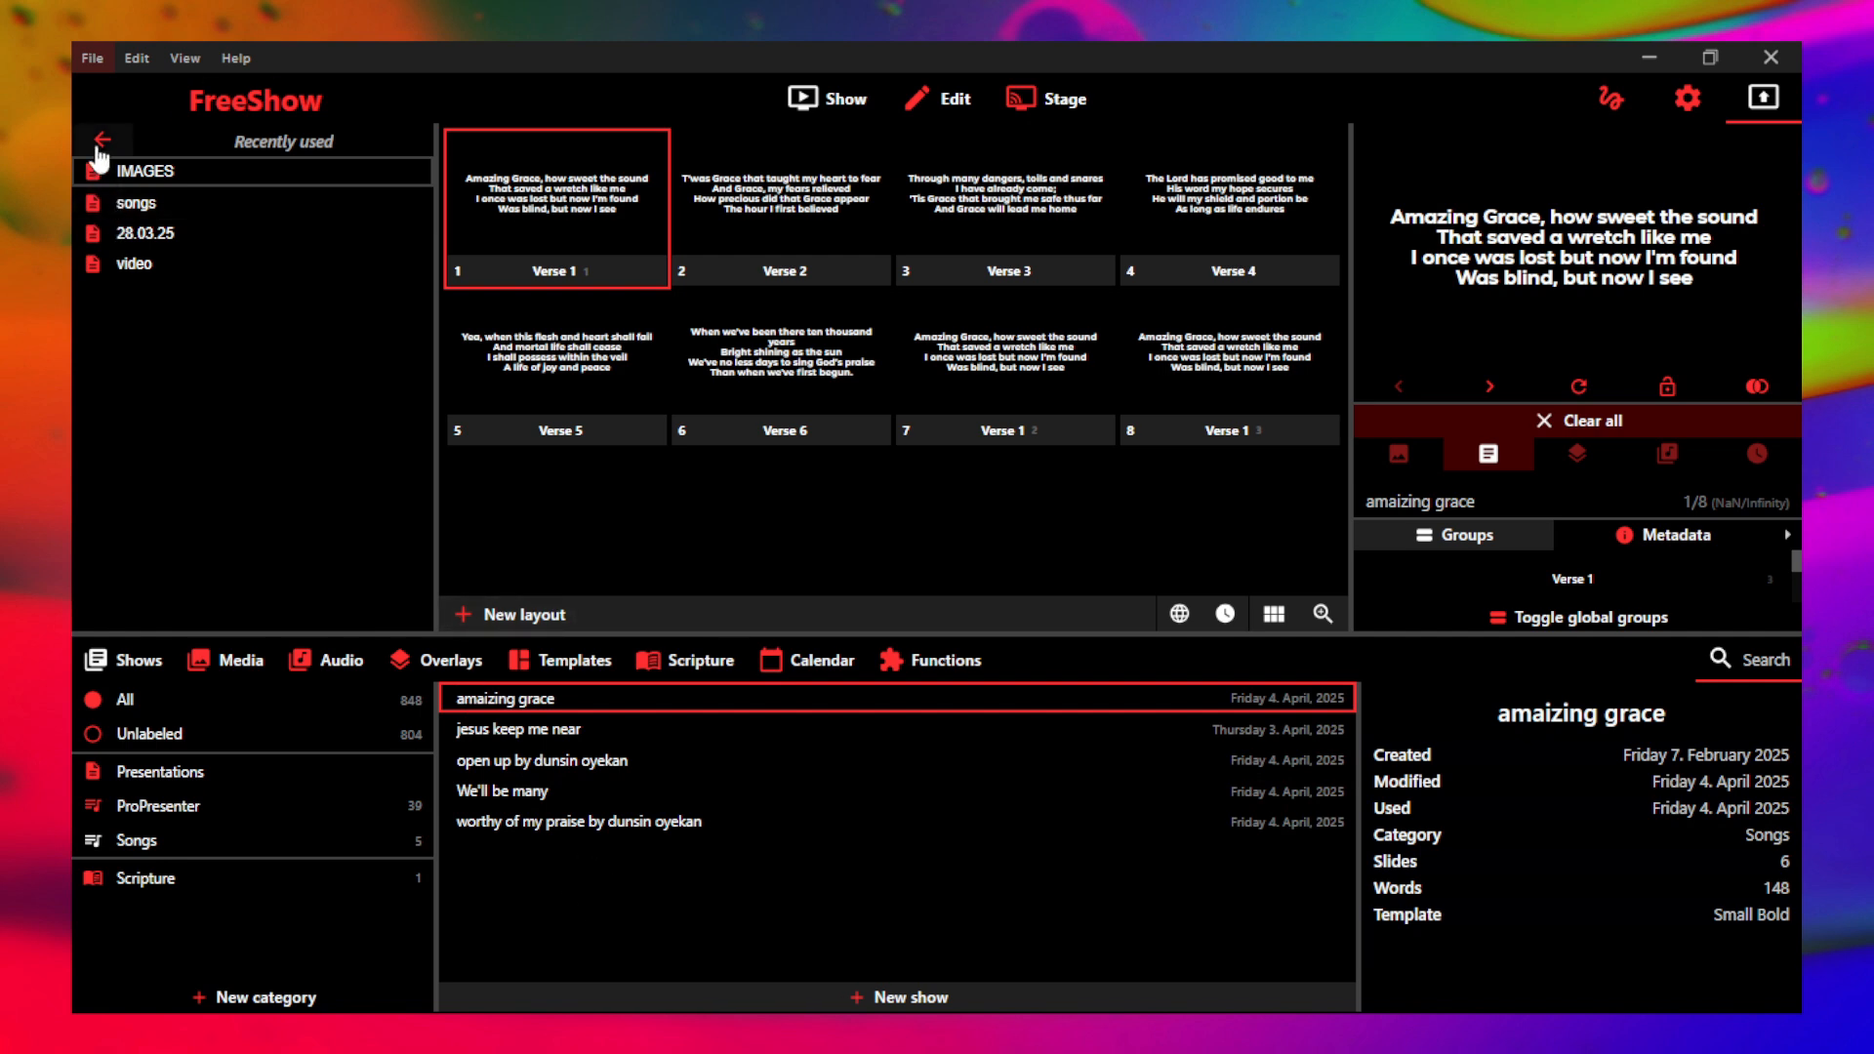
- Open the recently used IMAGES project, preview several of its images including BACK, and return to the project list
left_click(118, 176)
left_click(234, 203)
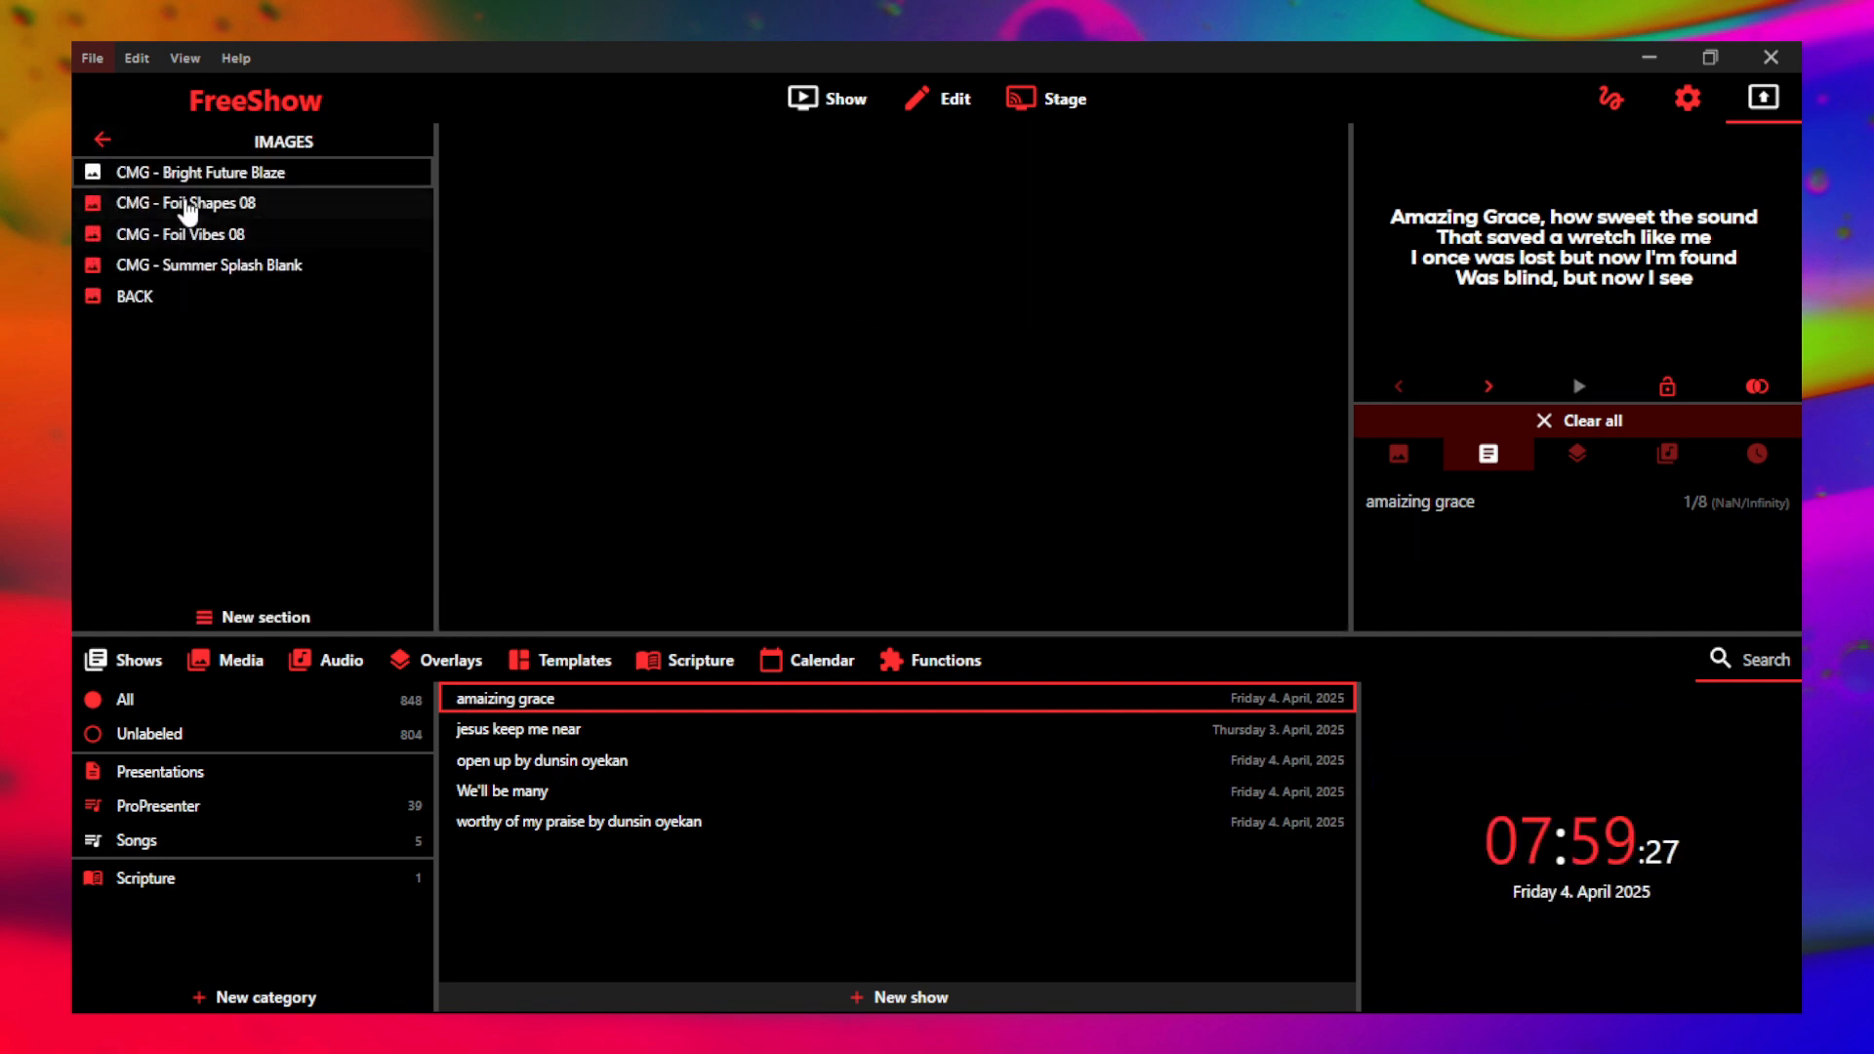
left_click(183, 266)
left_click(176, 294)
left_click(102, 140)
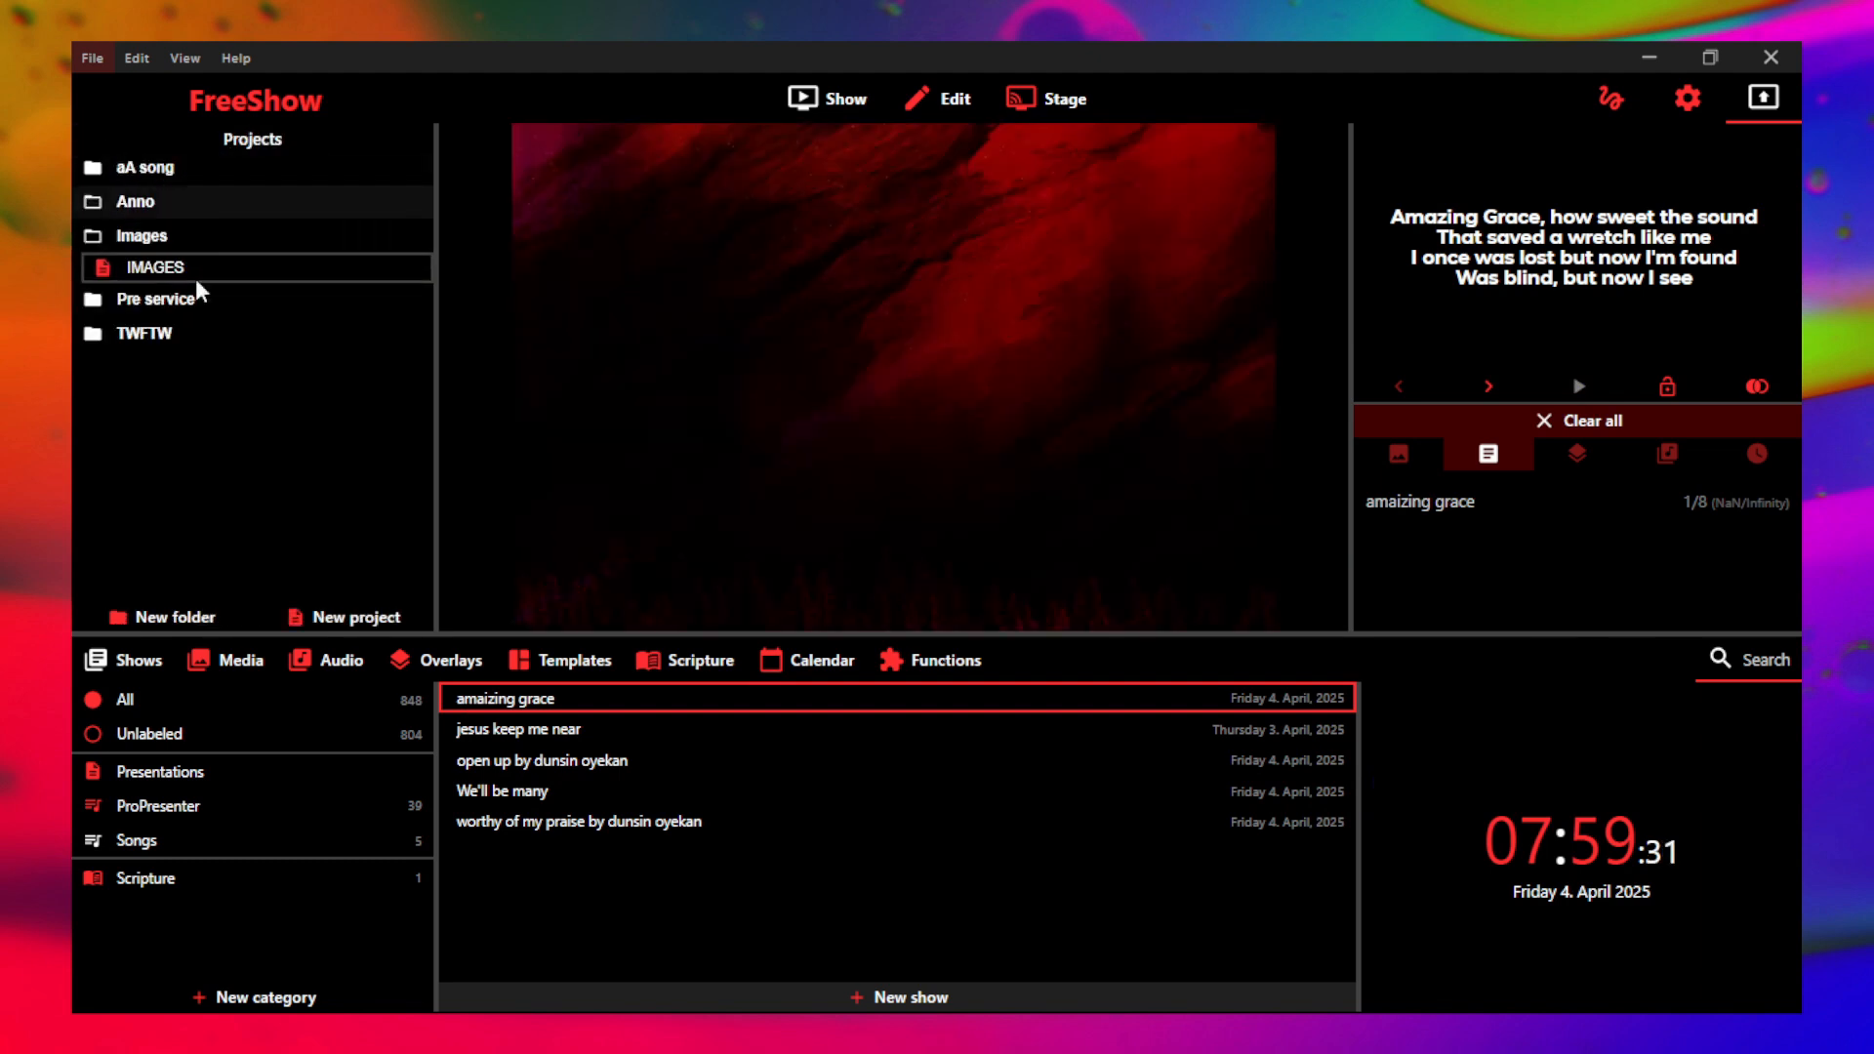
- Collapse and reopen the shows drawer, and list the shows in the ProPresenter category
left_click(146, 674)
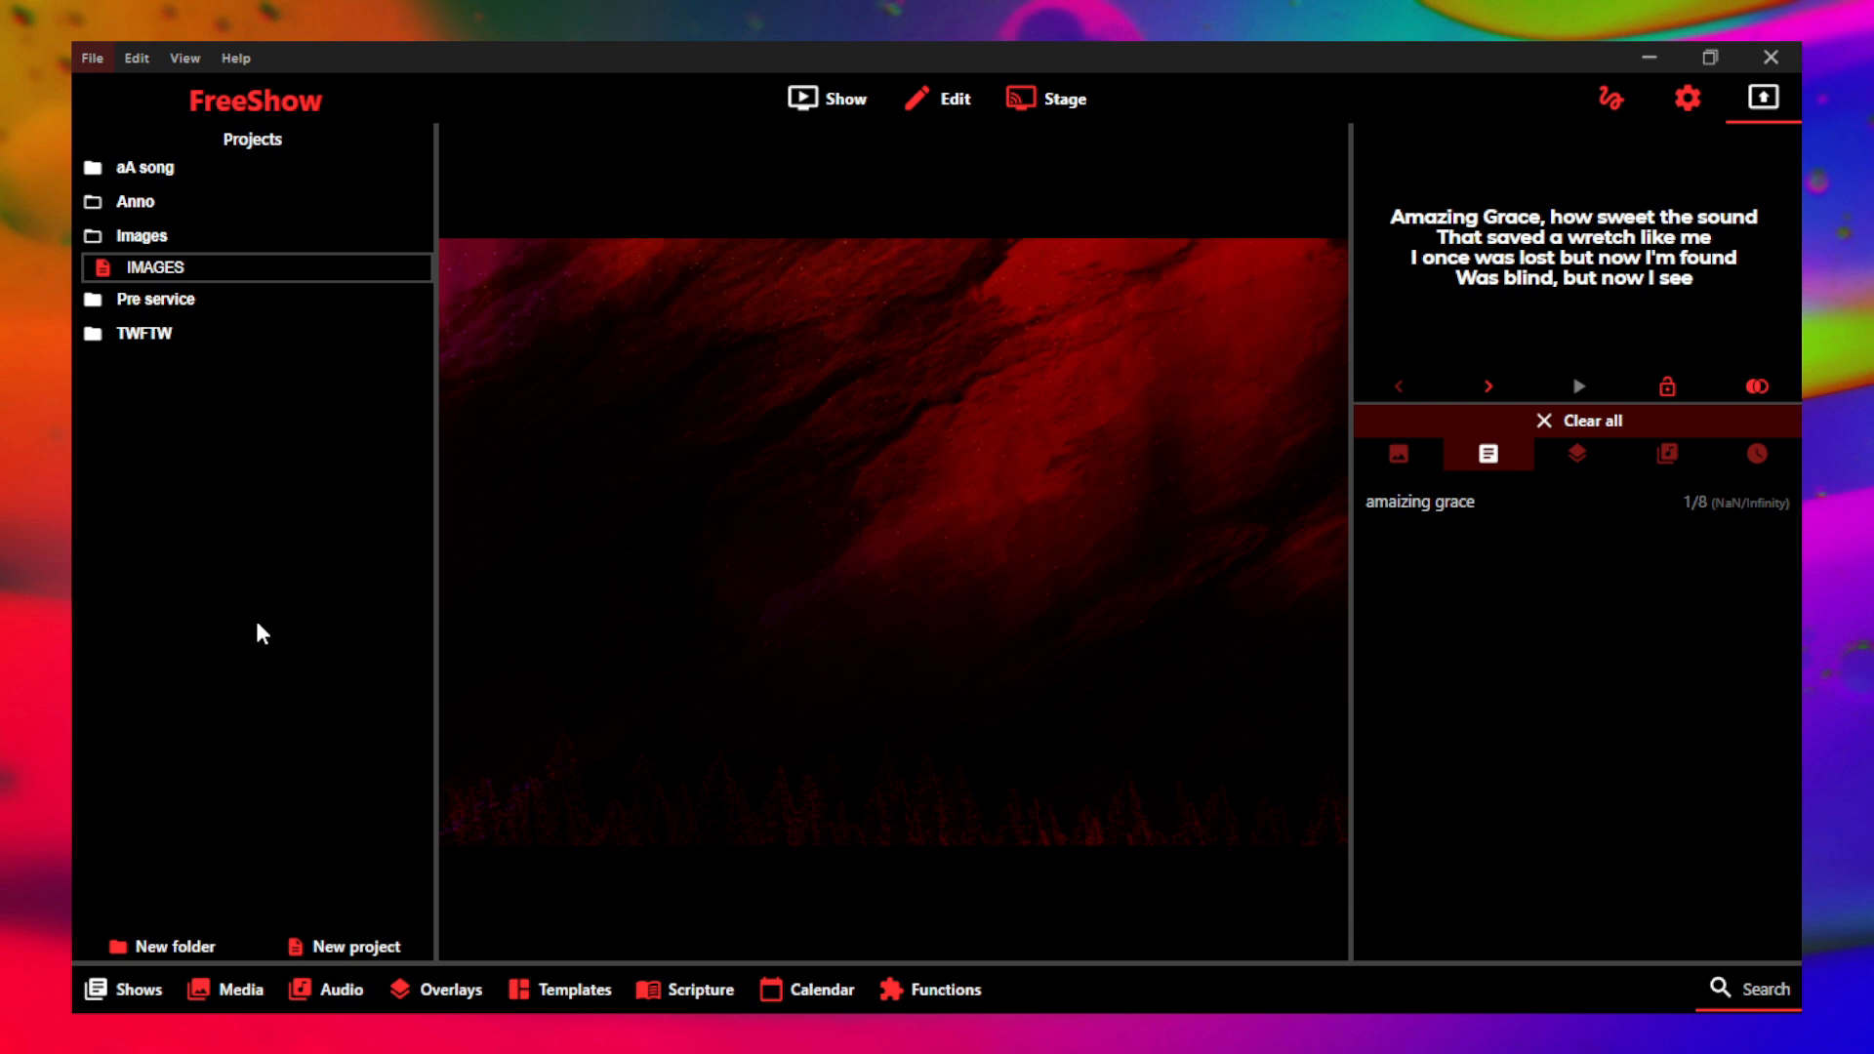
left_click(150, 991)
left_click(156, 807)
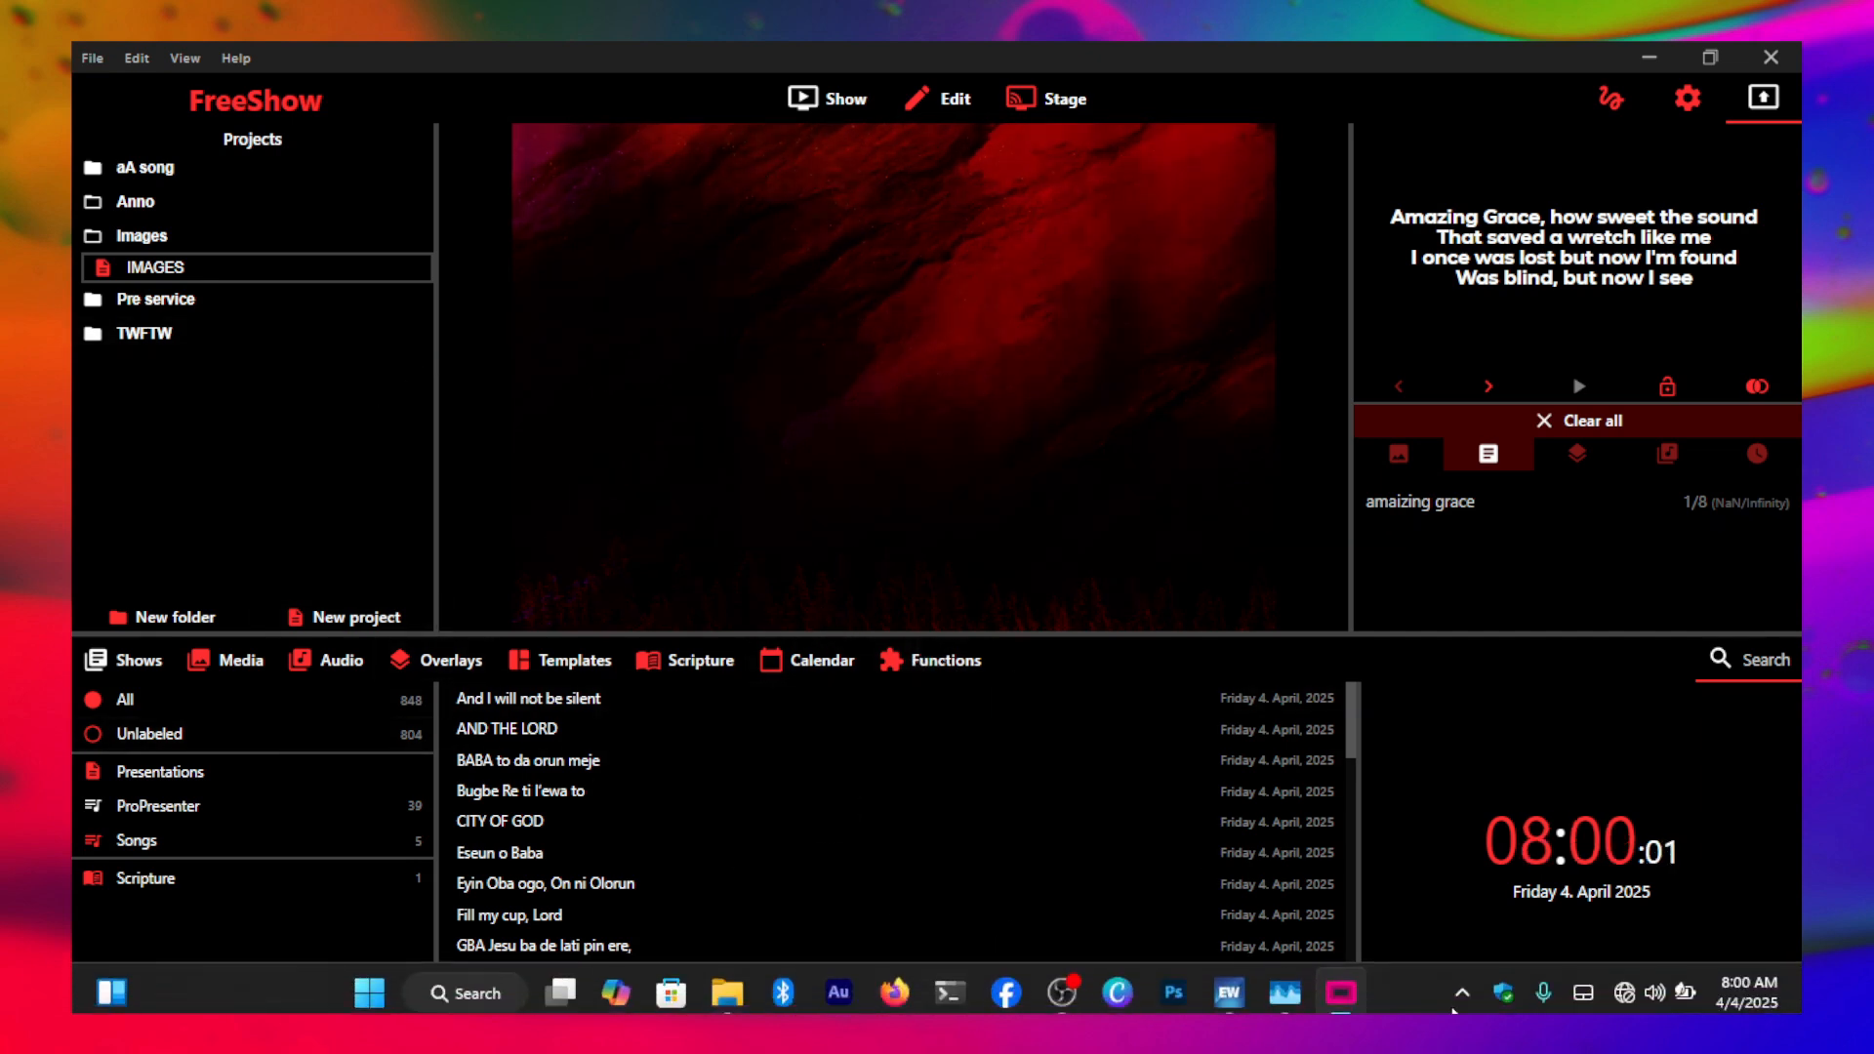
- Switch to EasyWorship 2009, open the "new" application profile for editing and select its existing application data path
left_click(1232, 994)
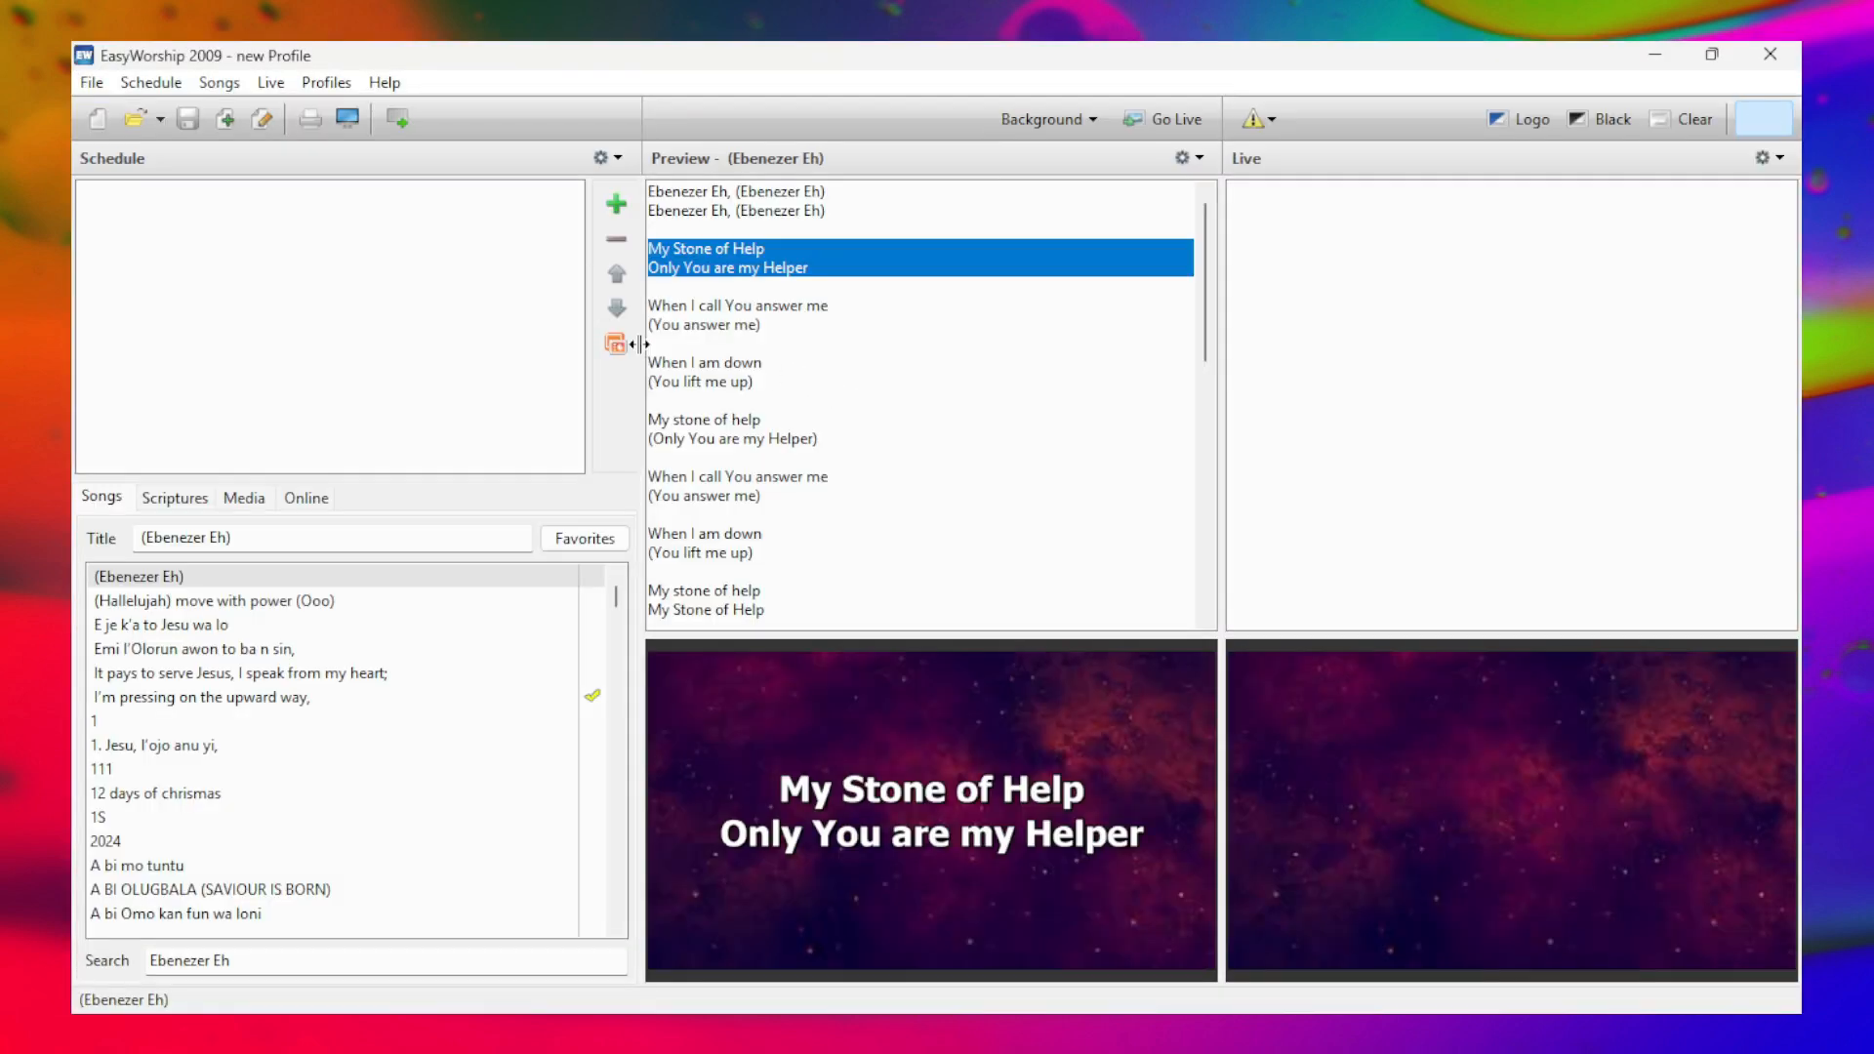
left_click(486, 348)
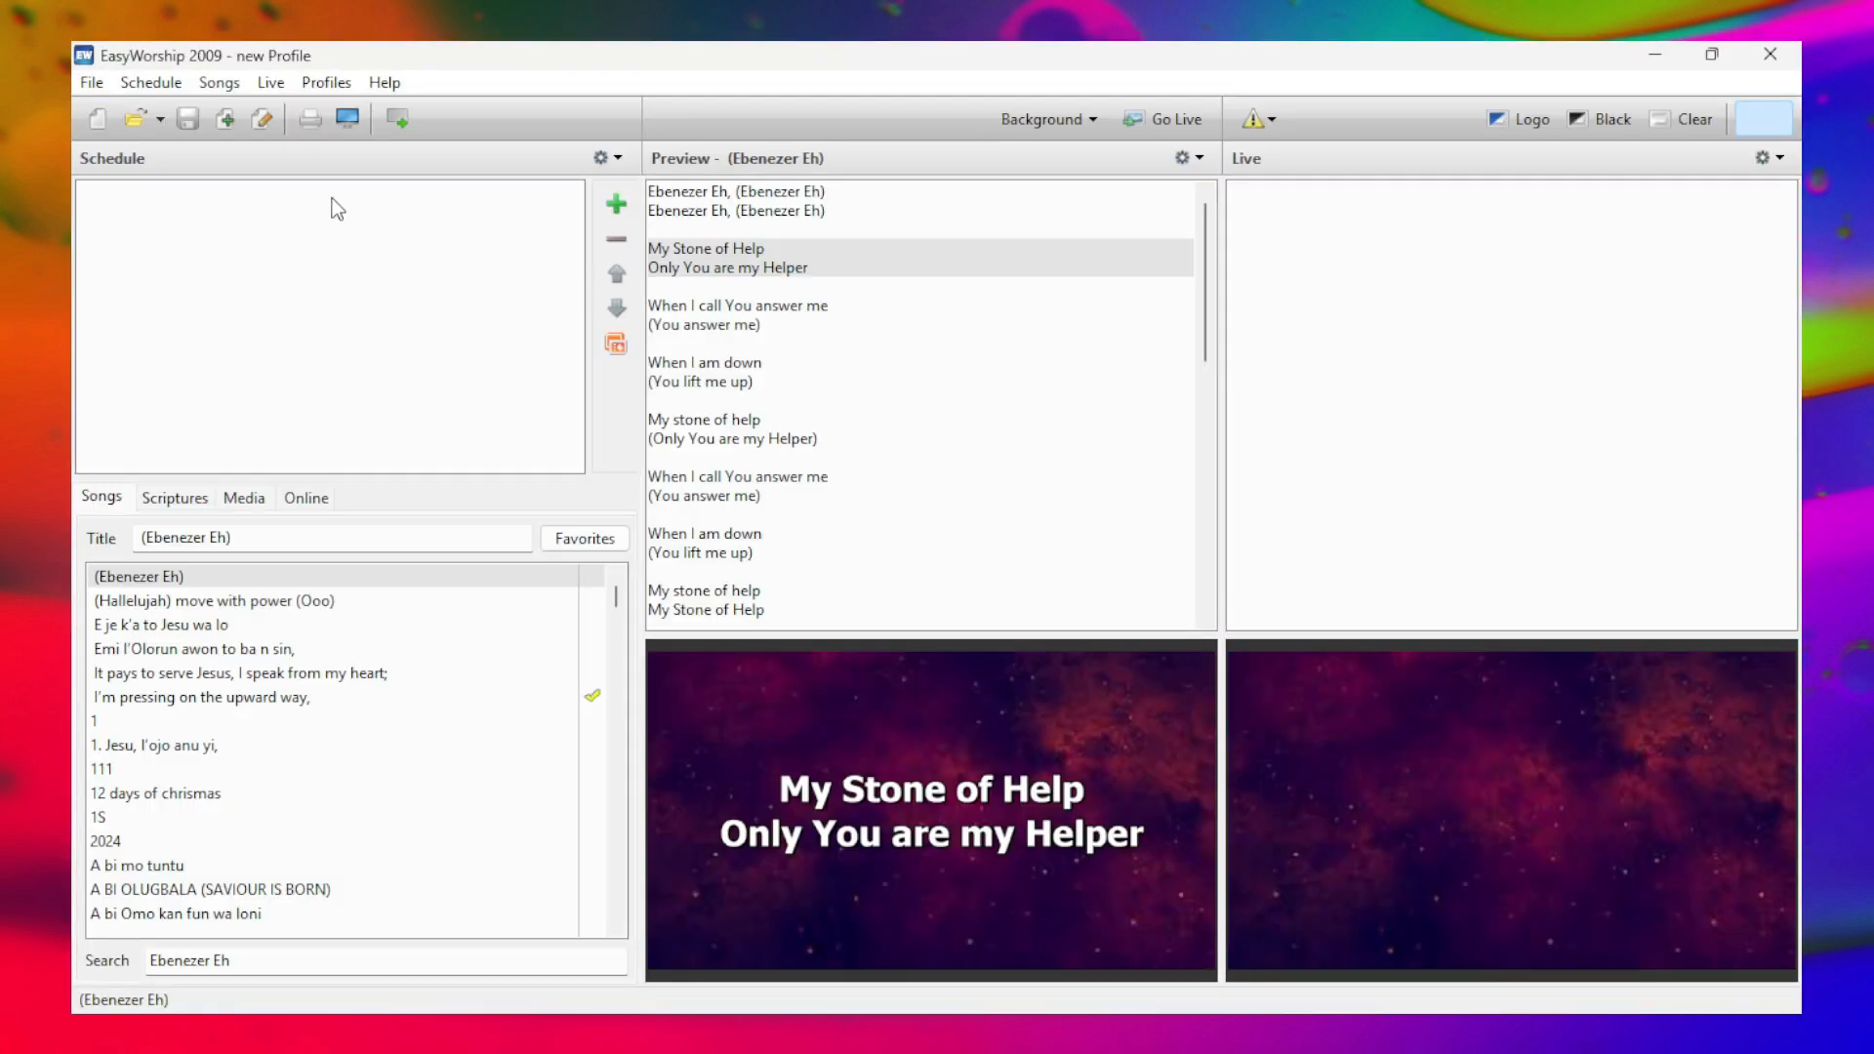
left_click(329, 84)
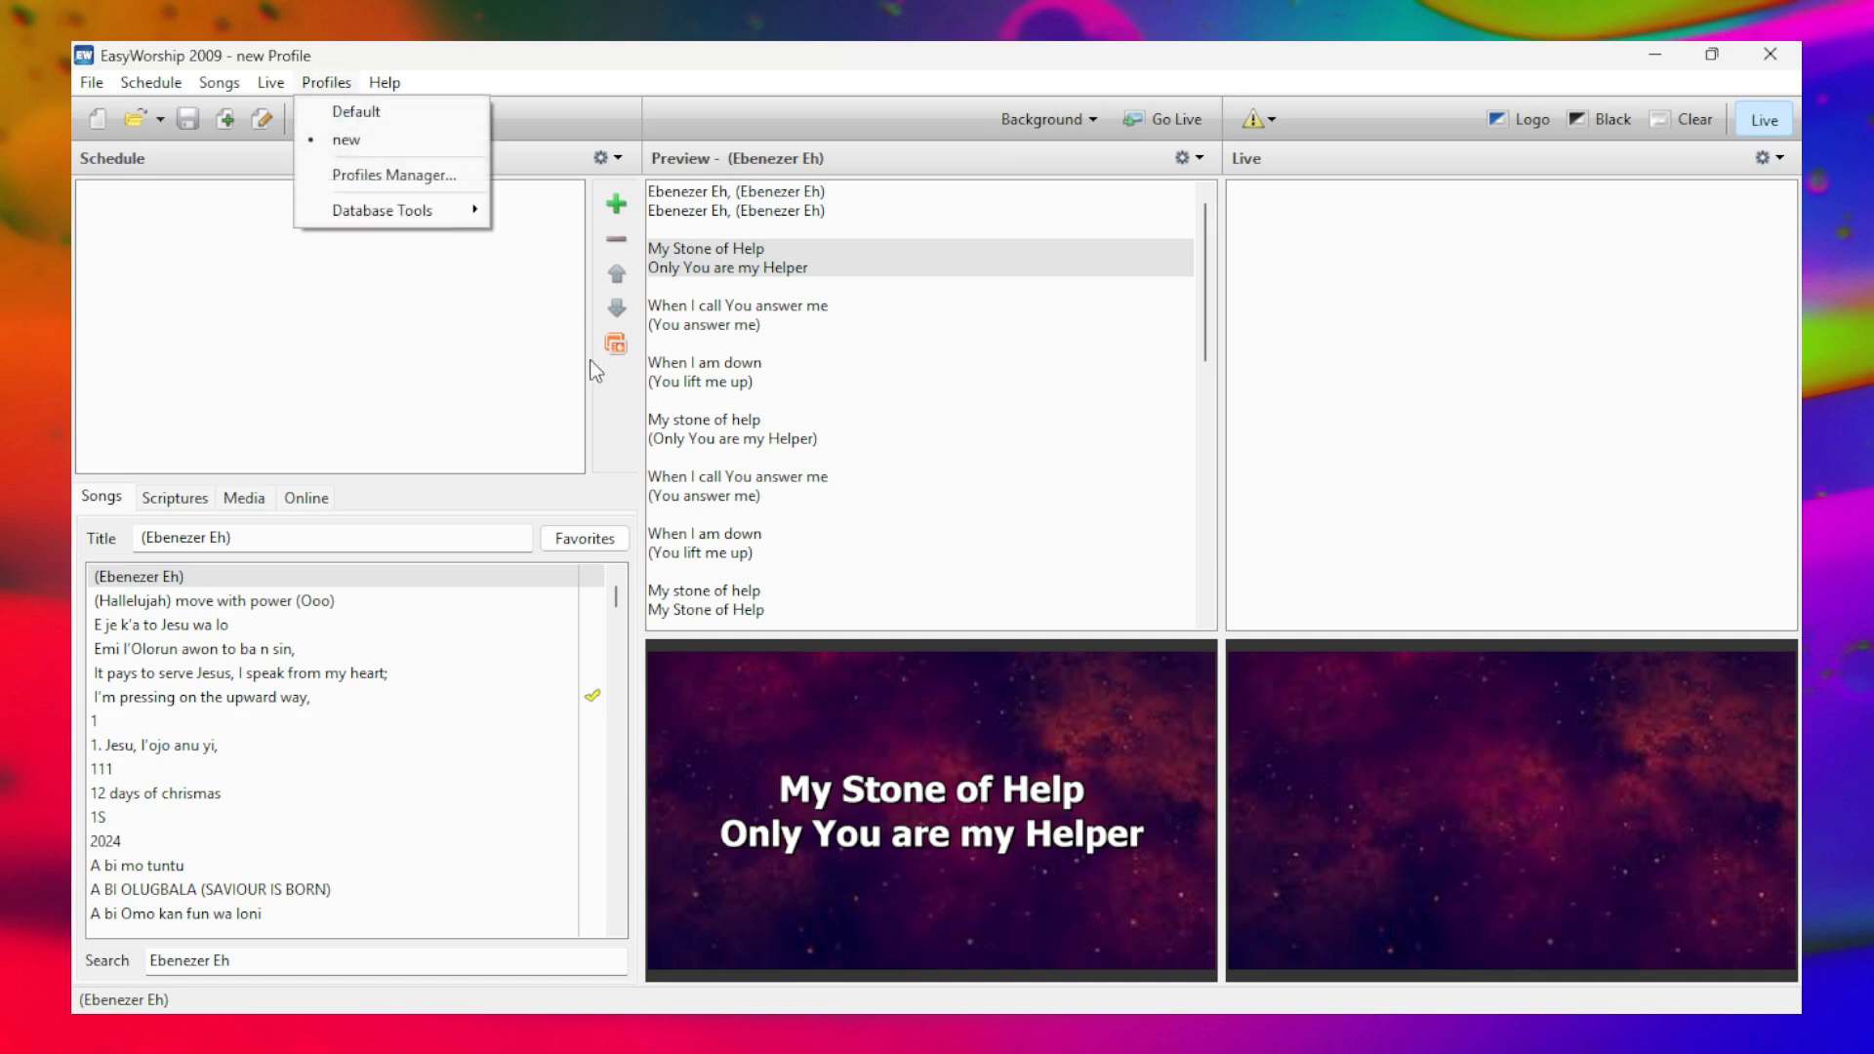
left_click(386, 174)
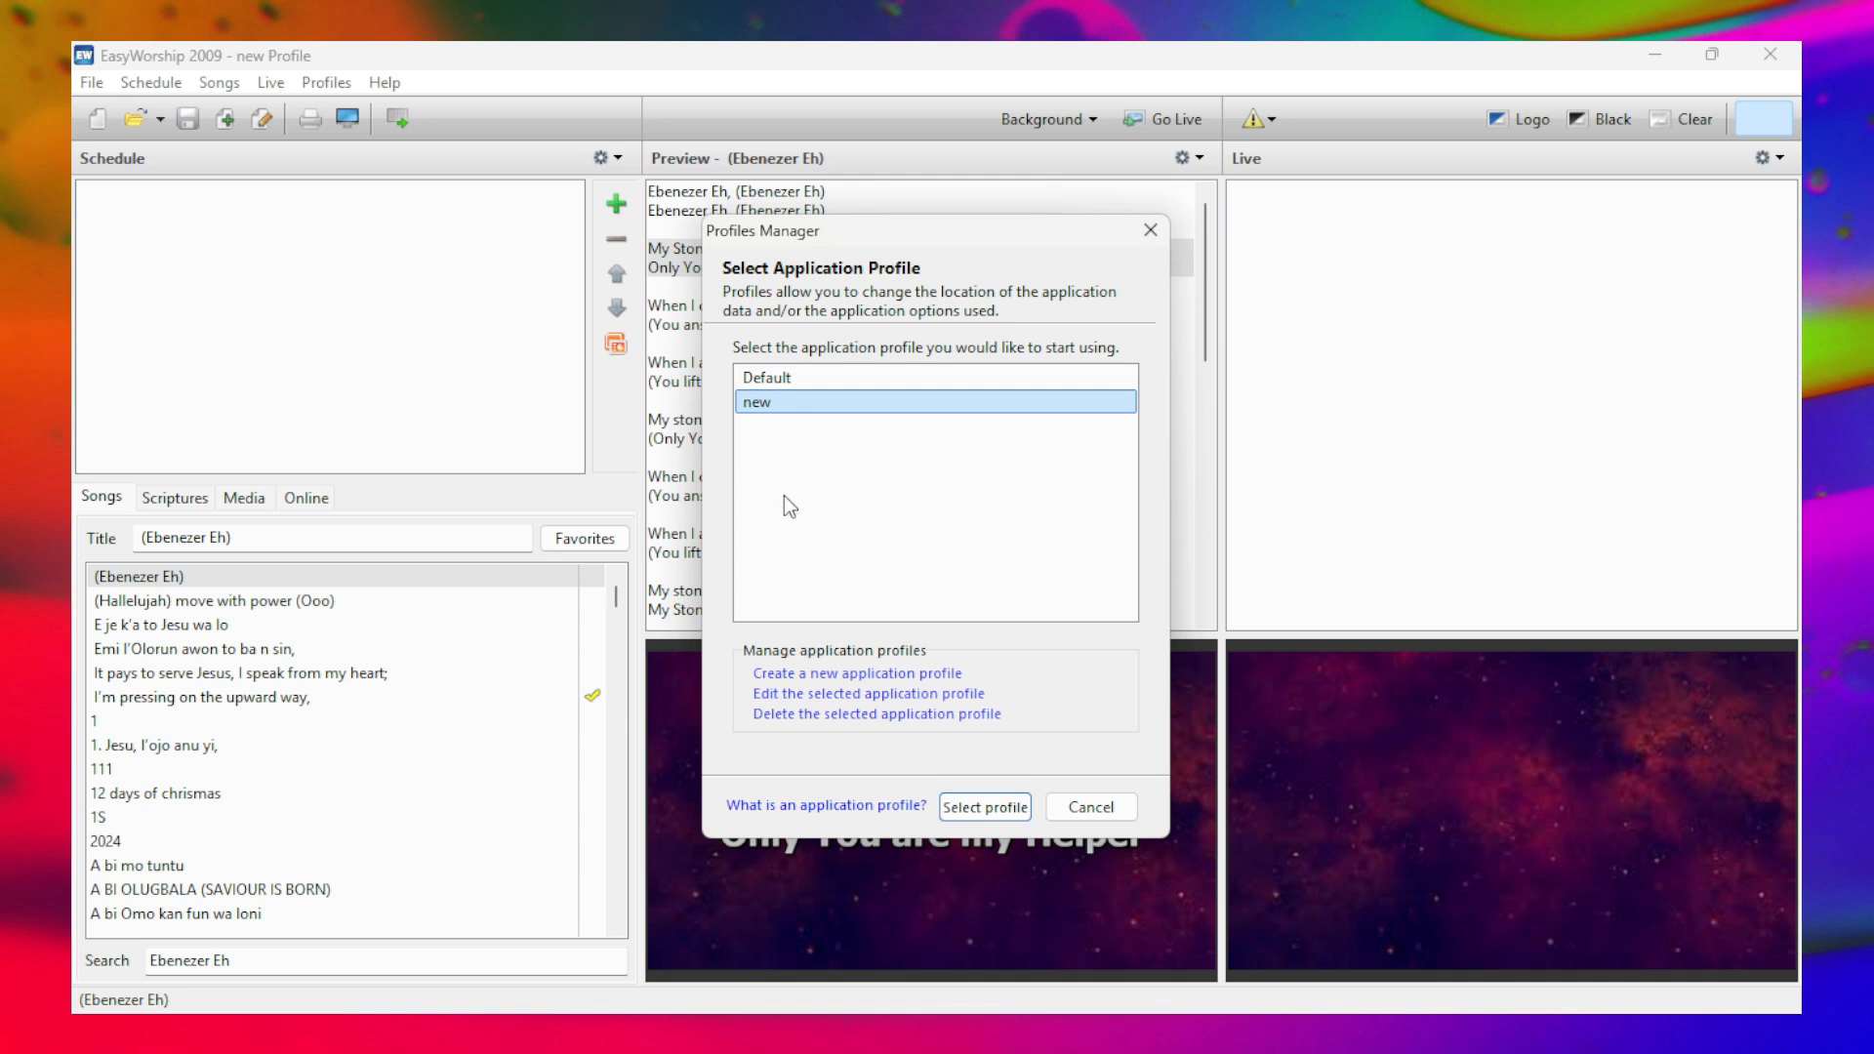
left_click(837, 693)
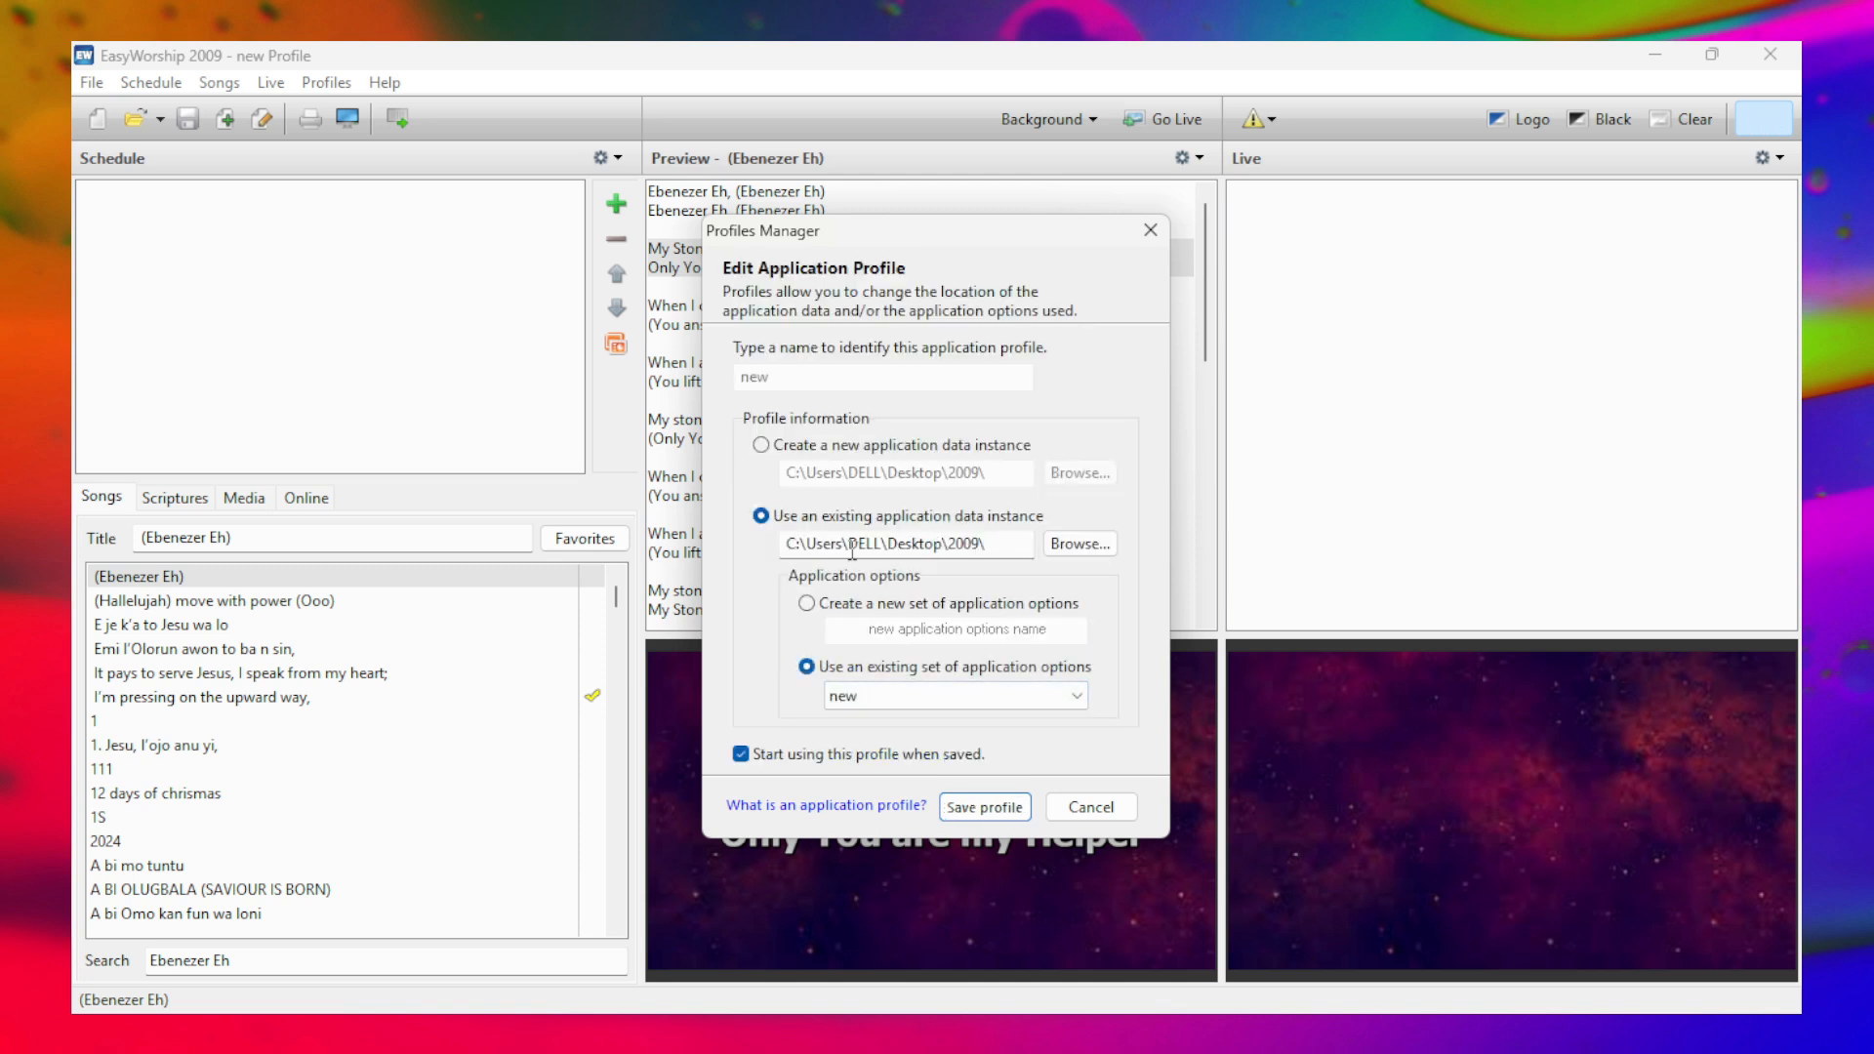
double_click(1005, 546)
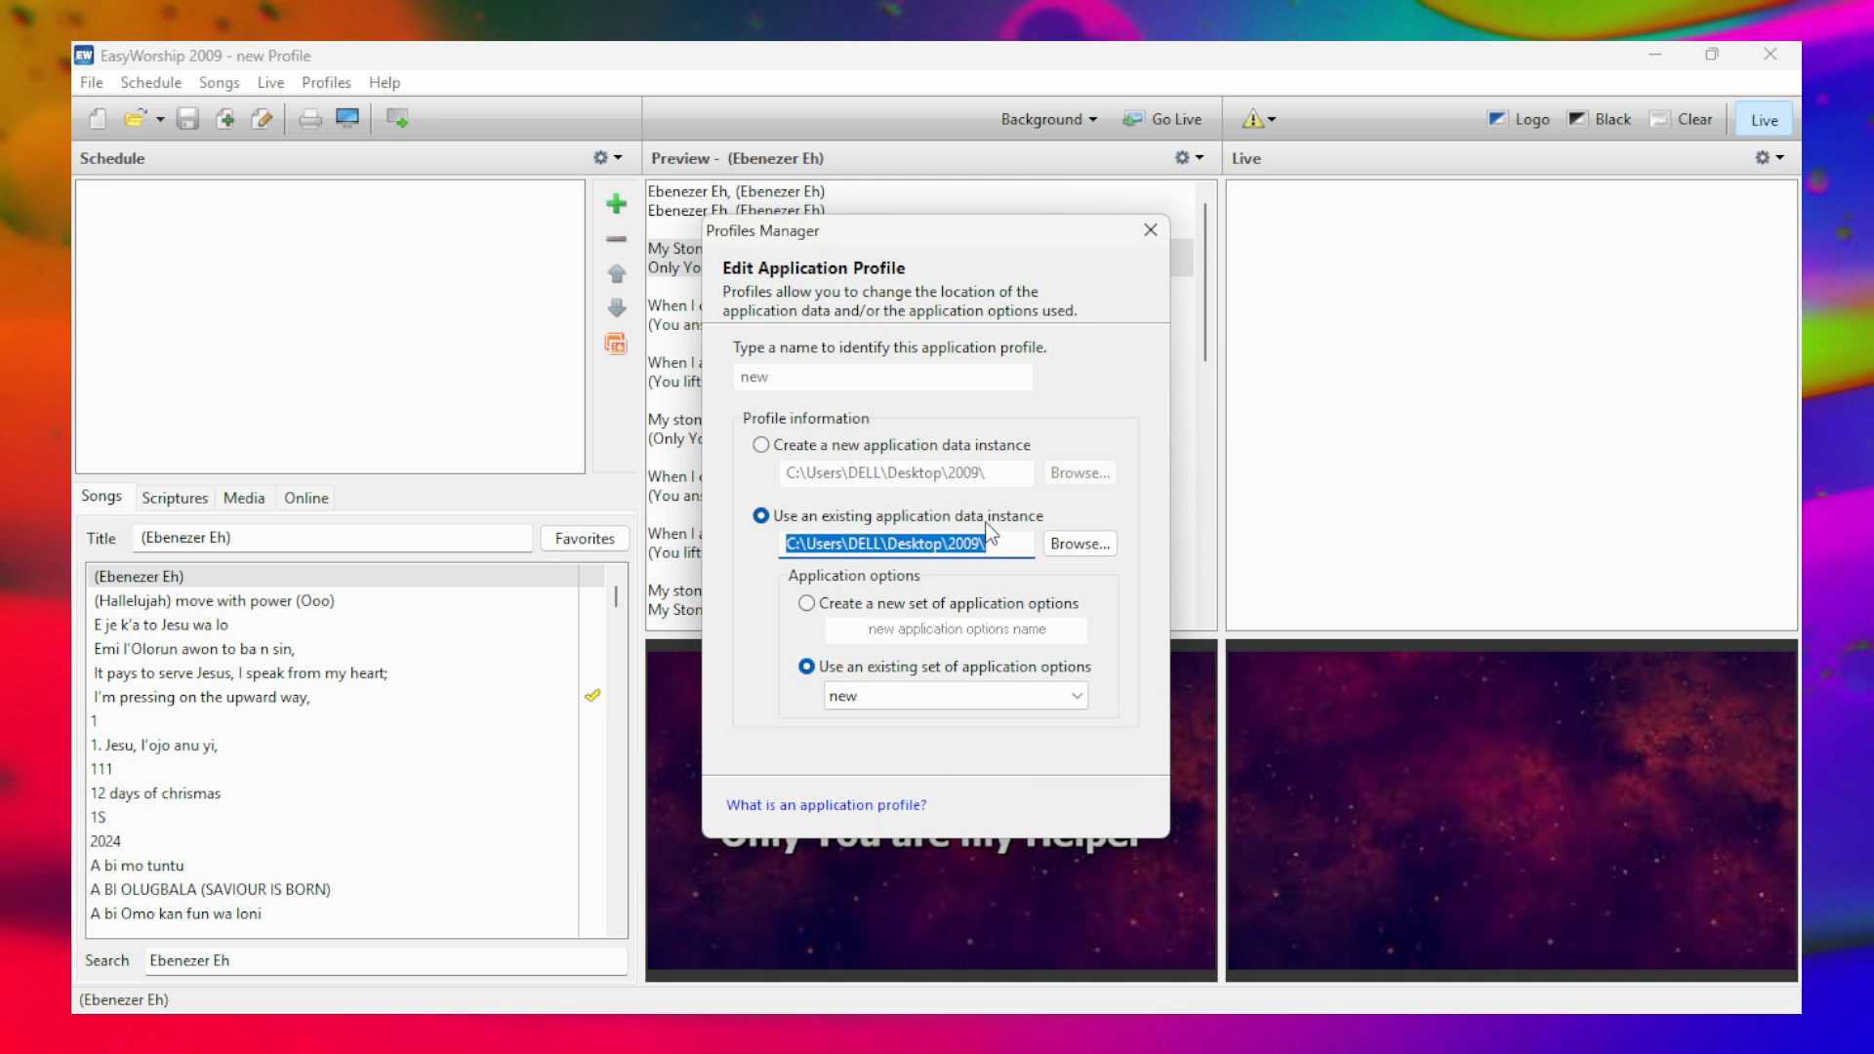
- Switch to the File Explorer window showing Videos and go to the 2009 folder on the Desktop
key("alt+Tab")
key("alt+Tab")
key("alt+Tab")
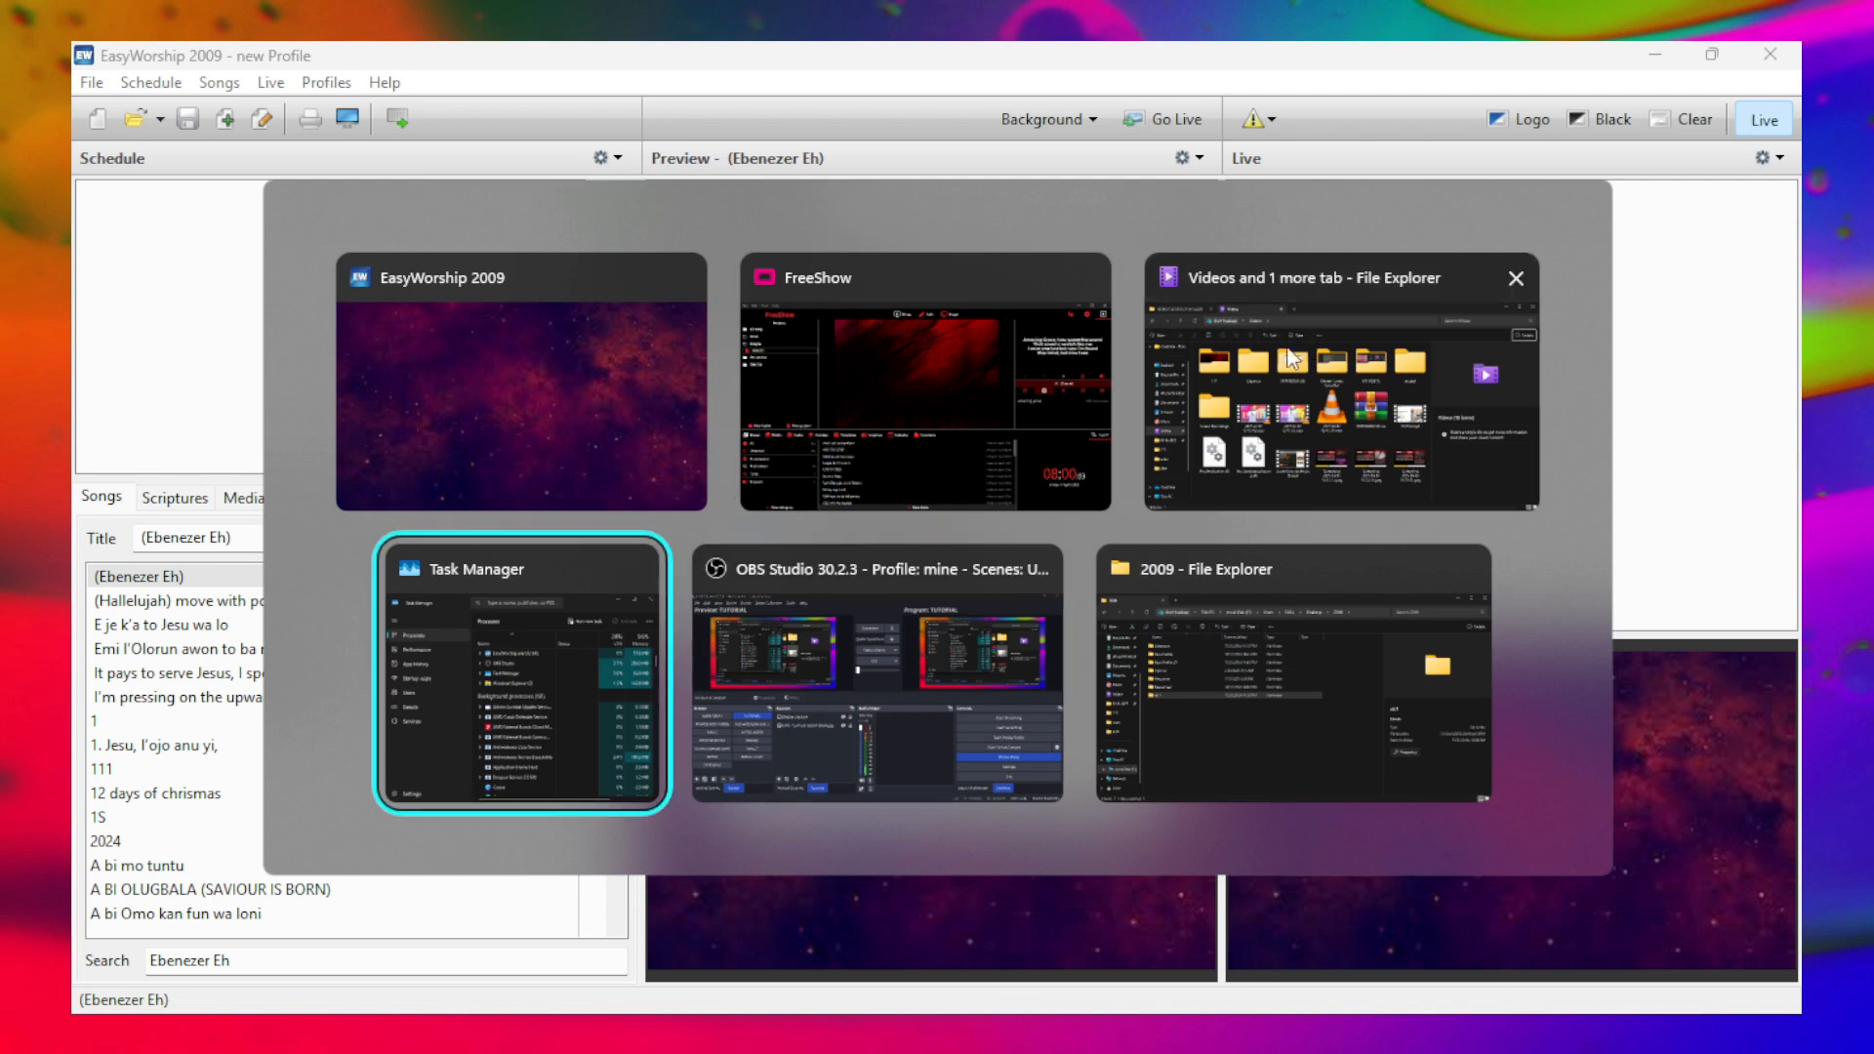
left_click(1296, 349)
left_click(719, 123)
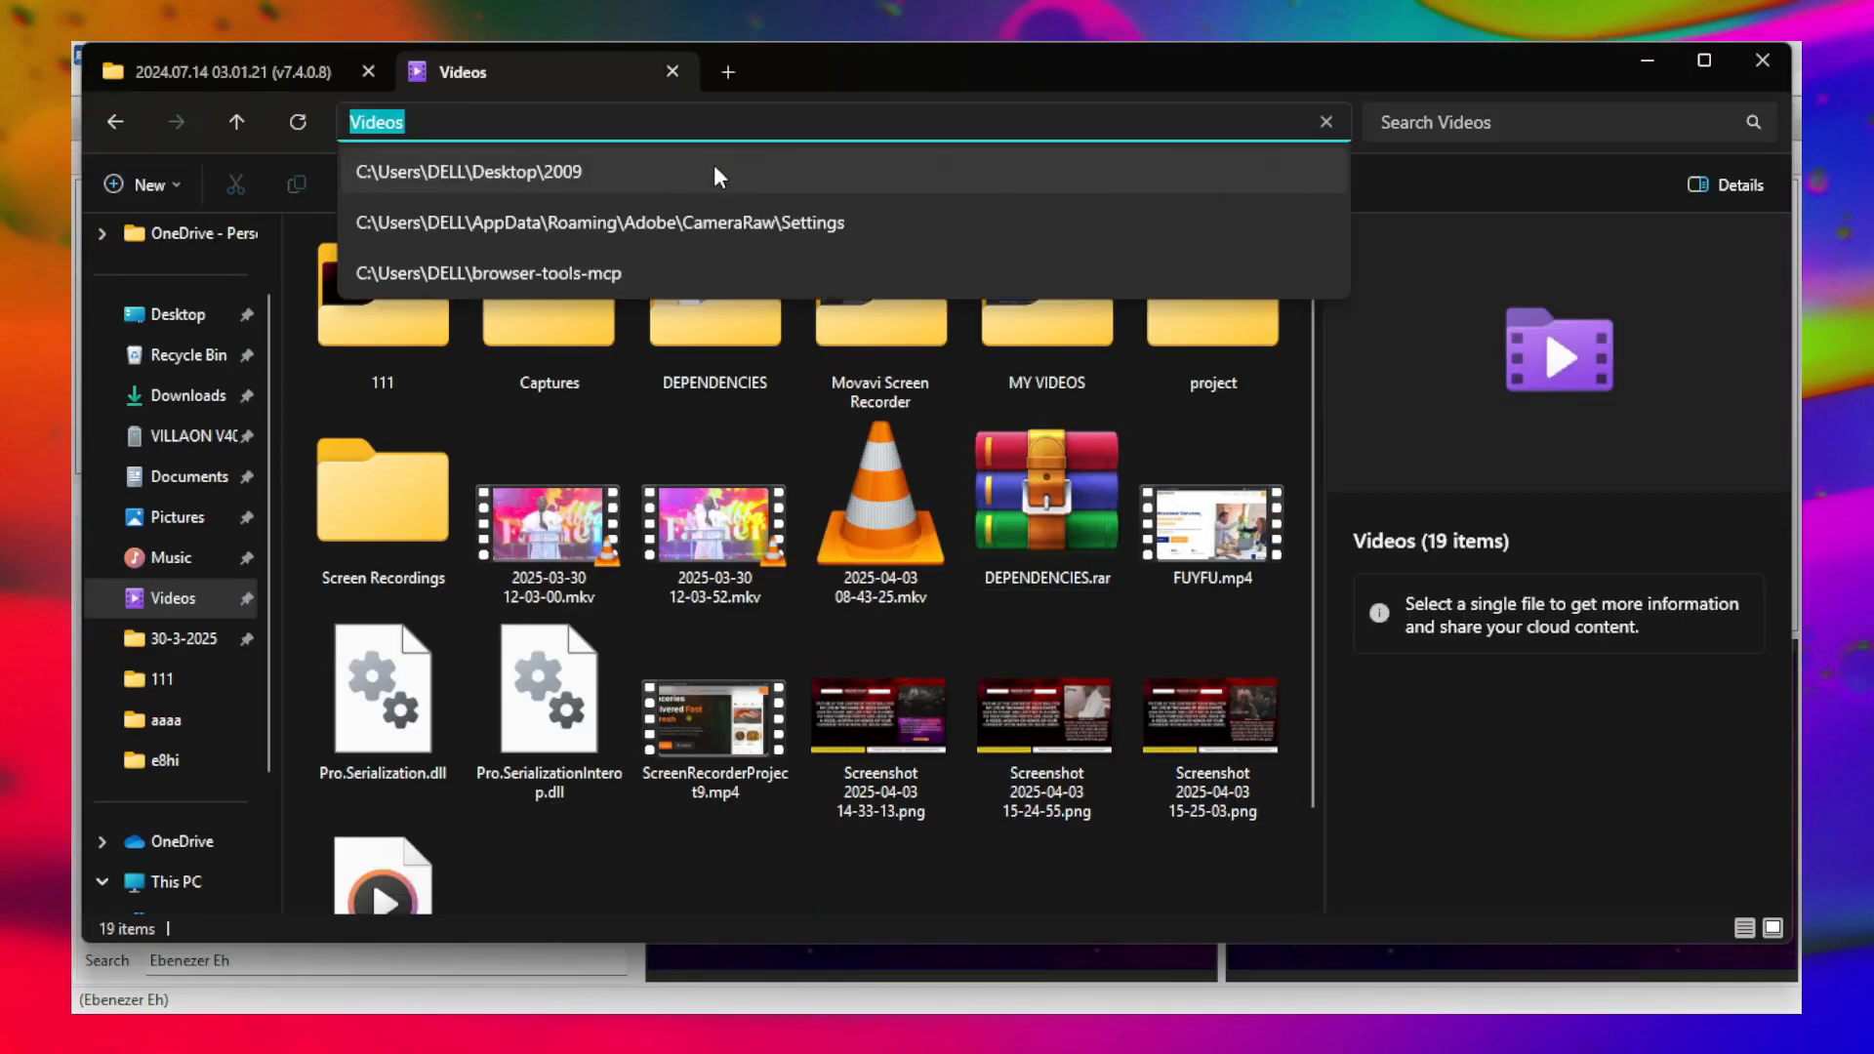
left_click(712, 164)
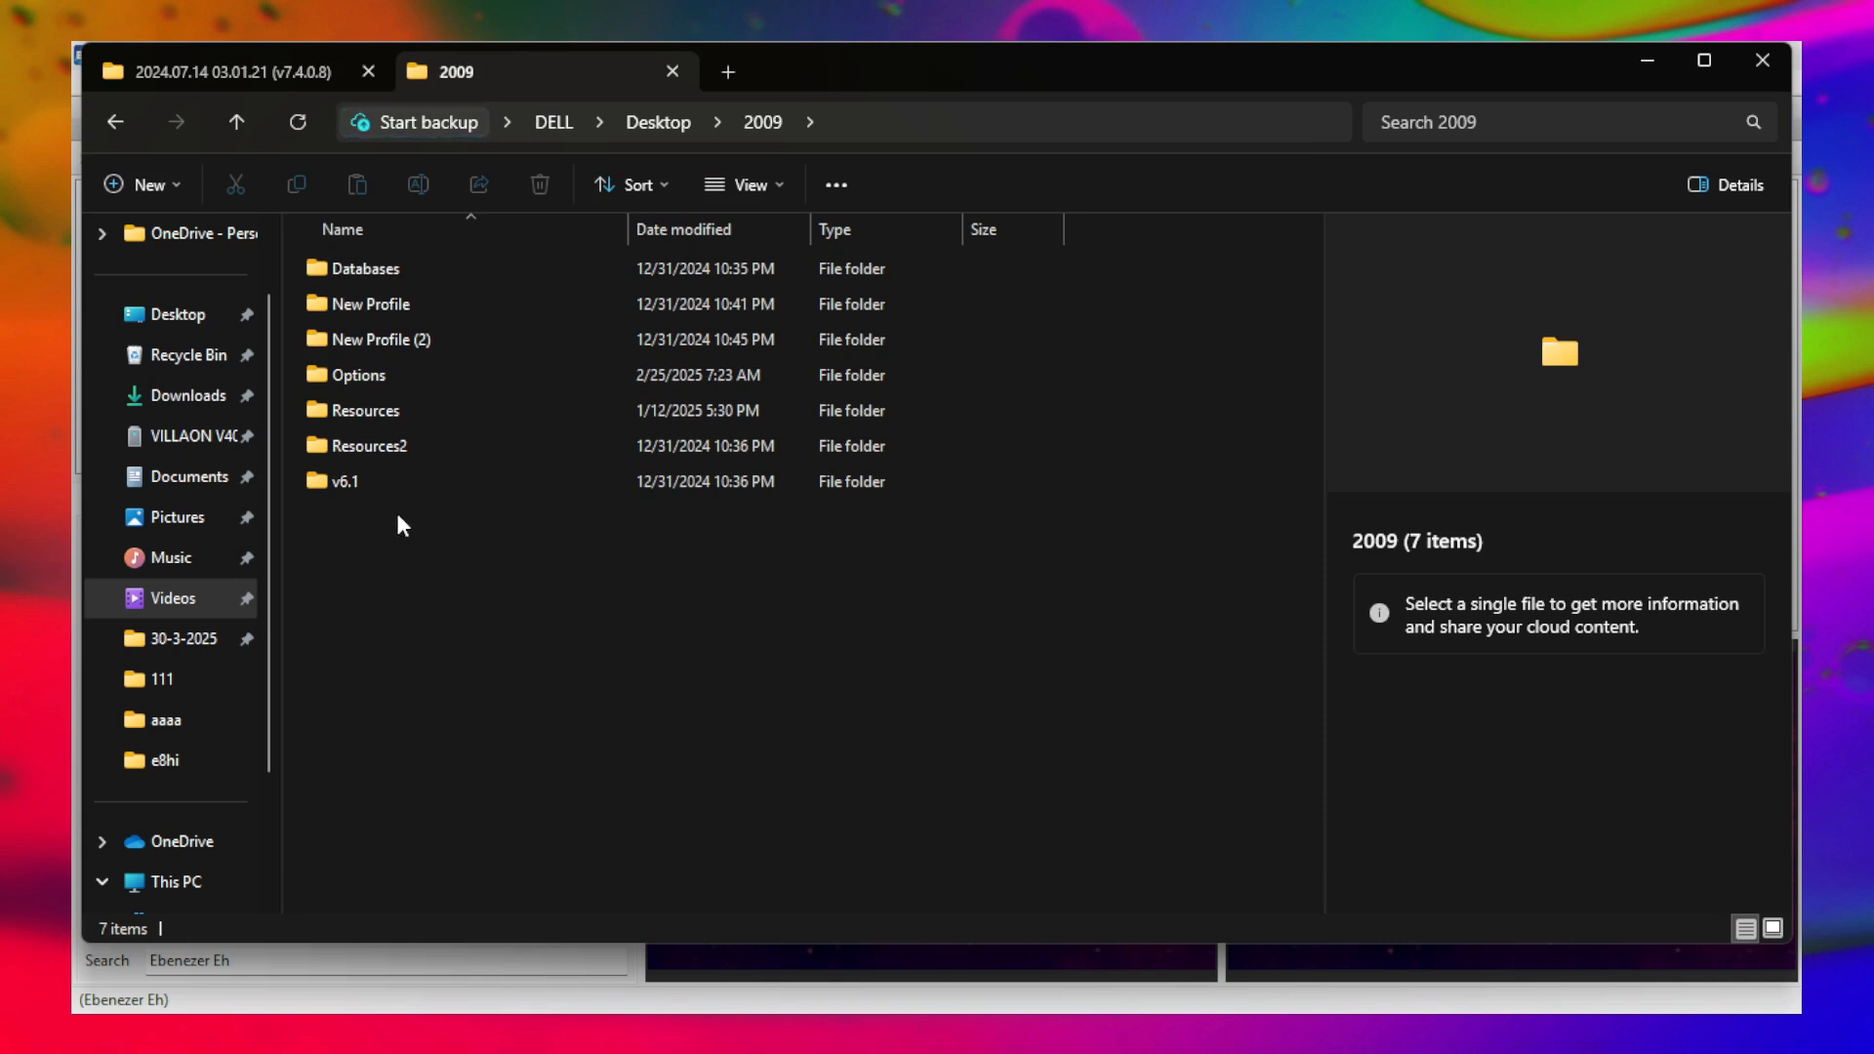
- Open the archive folder 2024.07.14 03.01.21 (v7.4.0.8) under v6.1\Databases\Archive
mouse_move(396, 484)
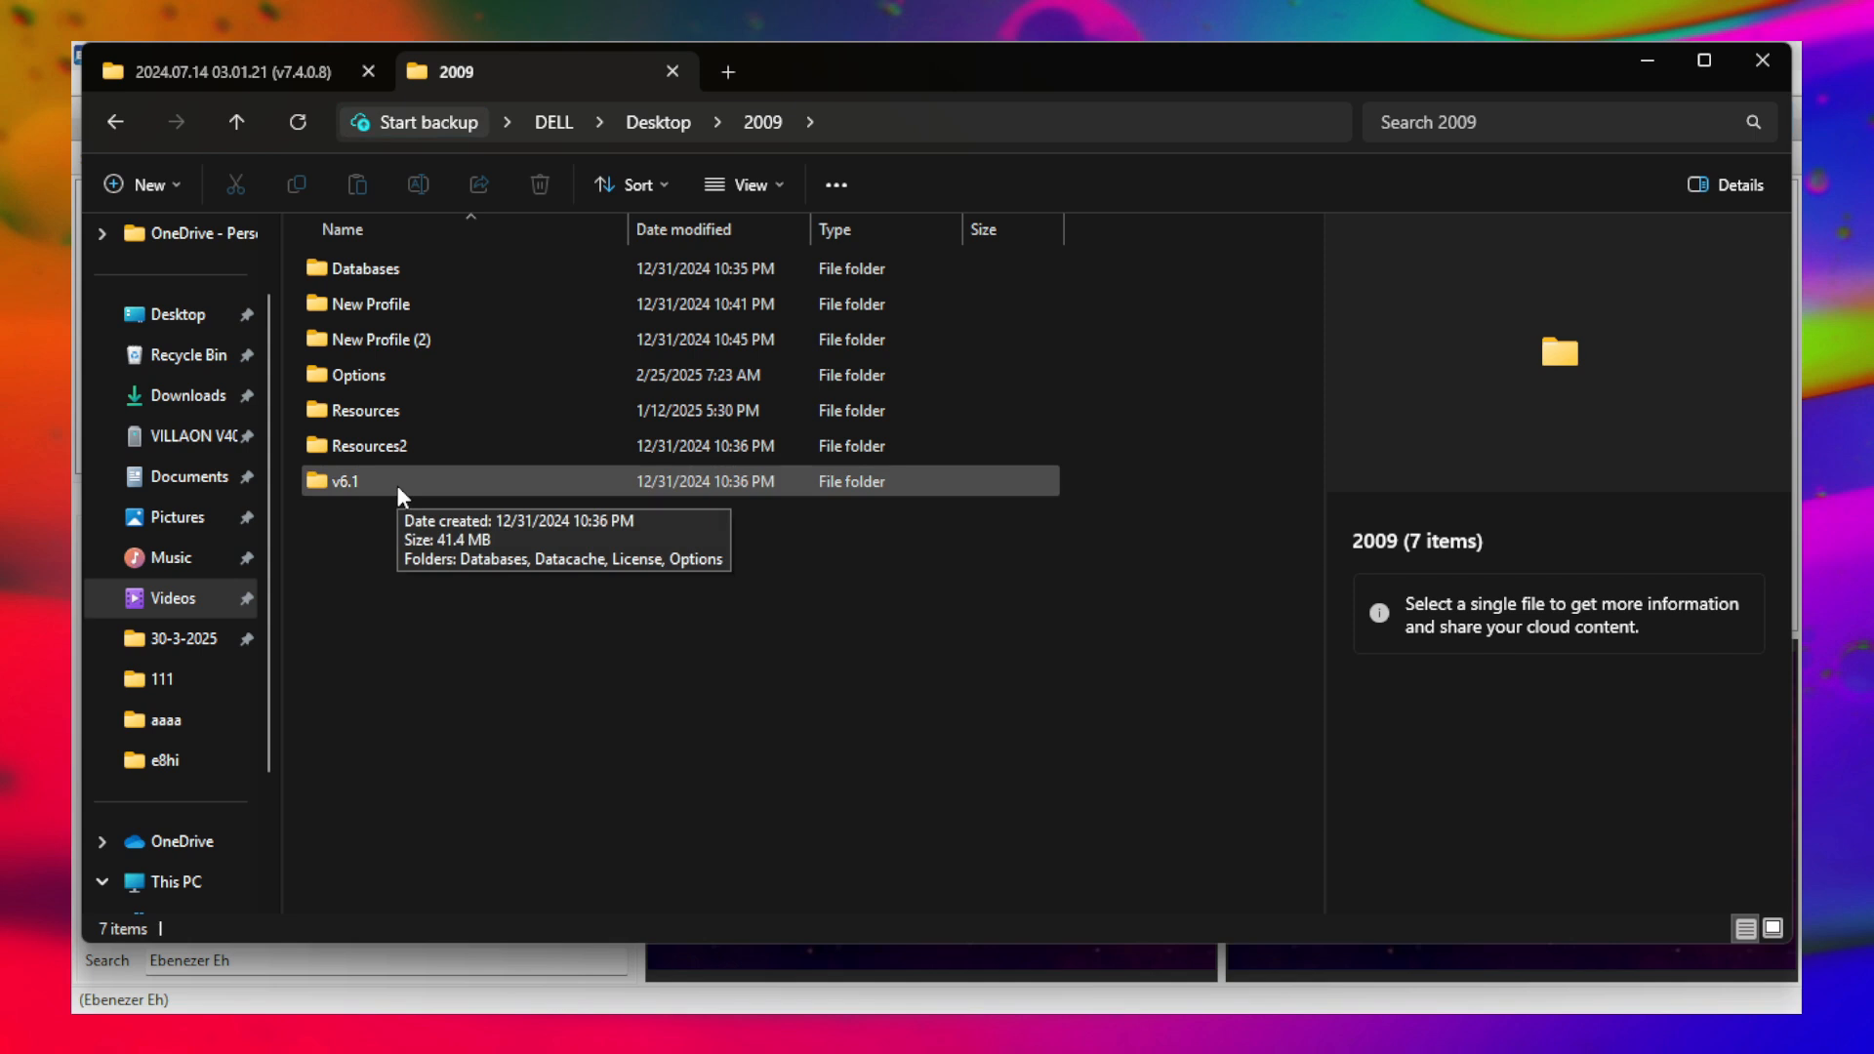
double_click(338, 488)
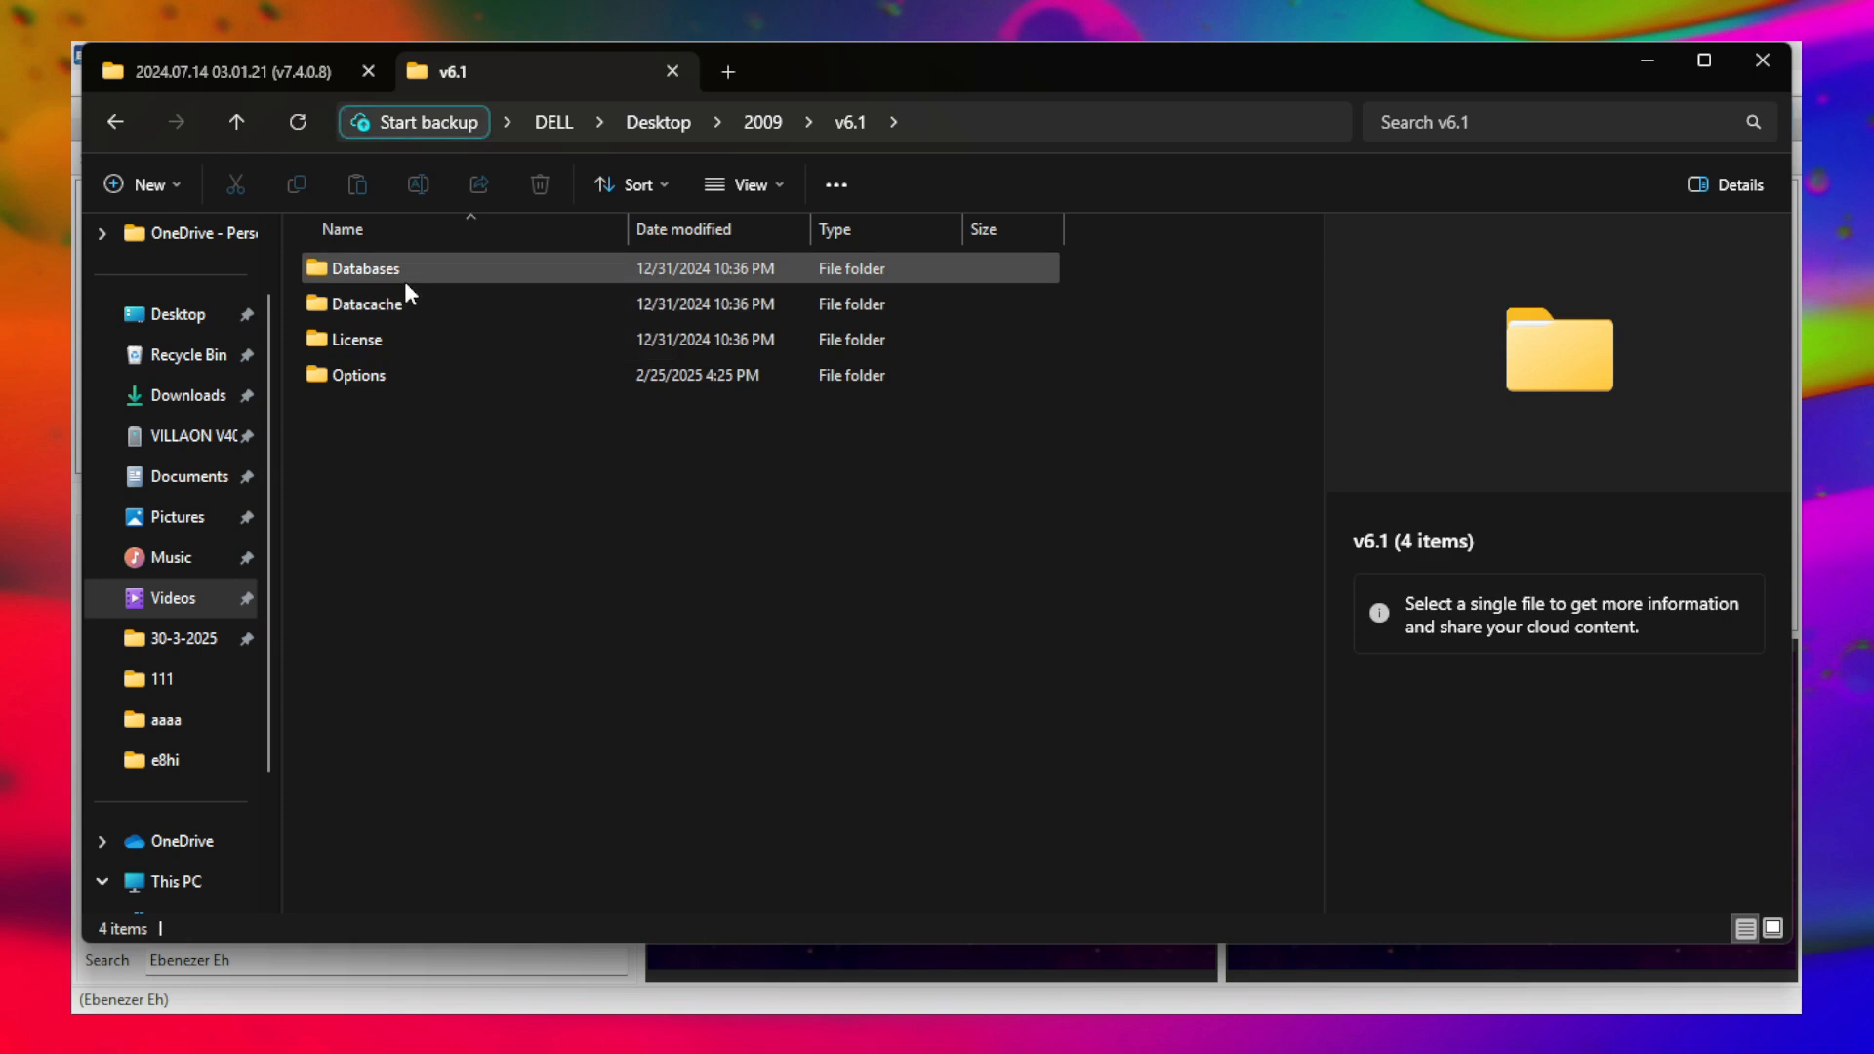
left_click(404, 281)
double_click(404, 281)
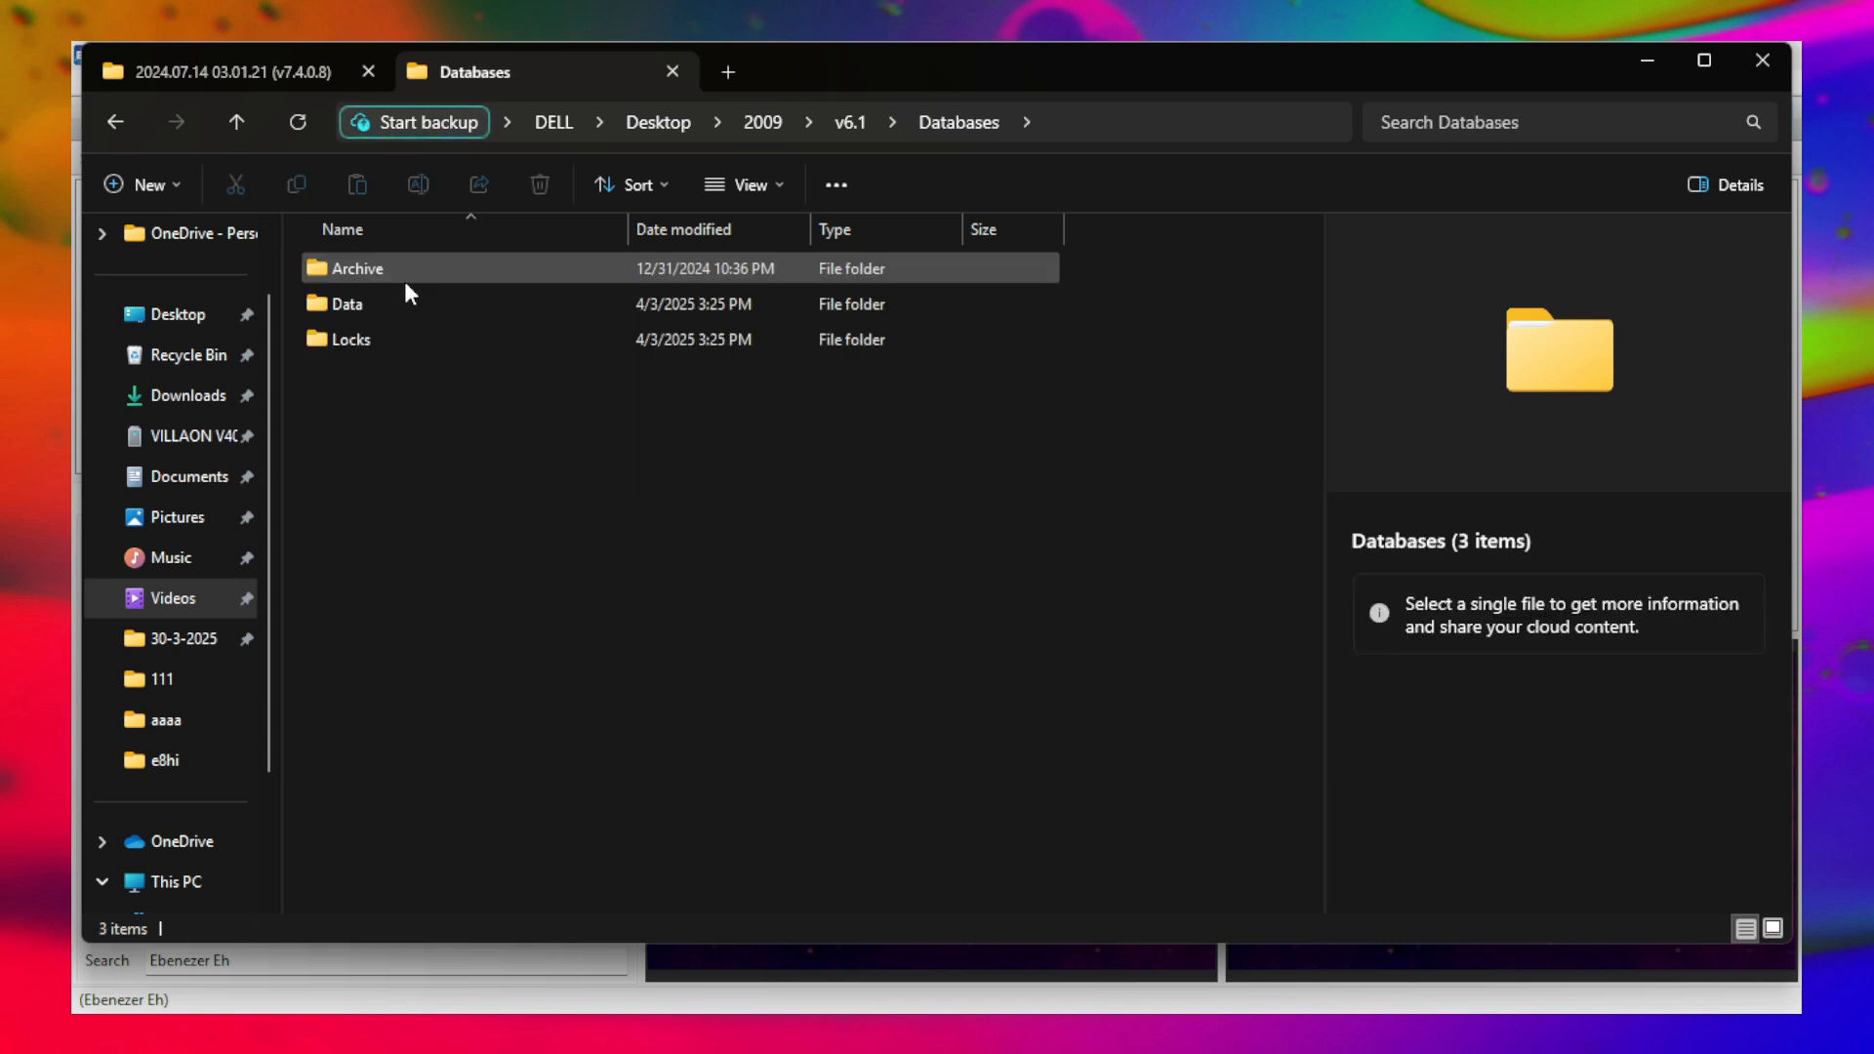
double_click(404, 281)
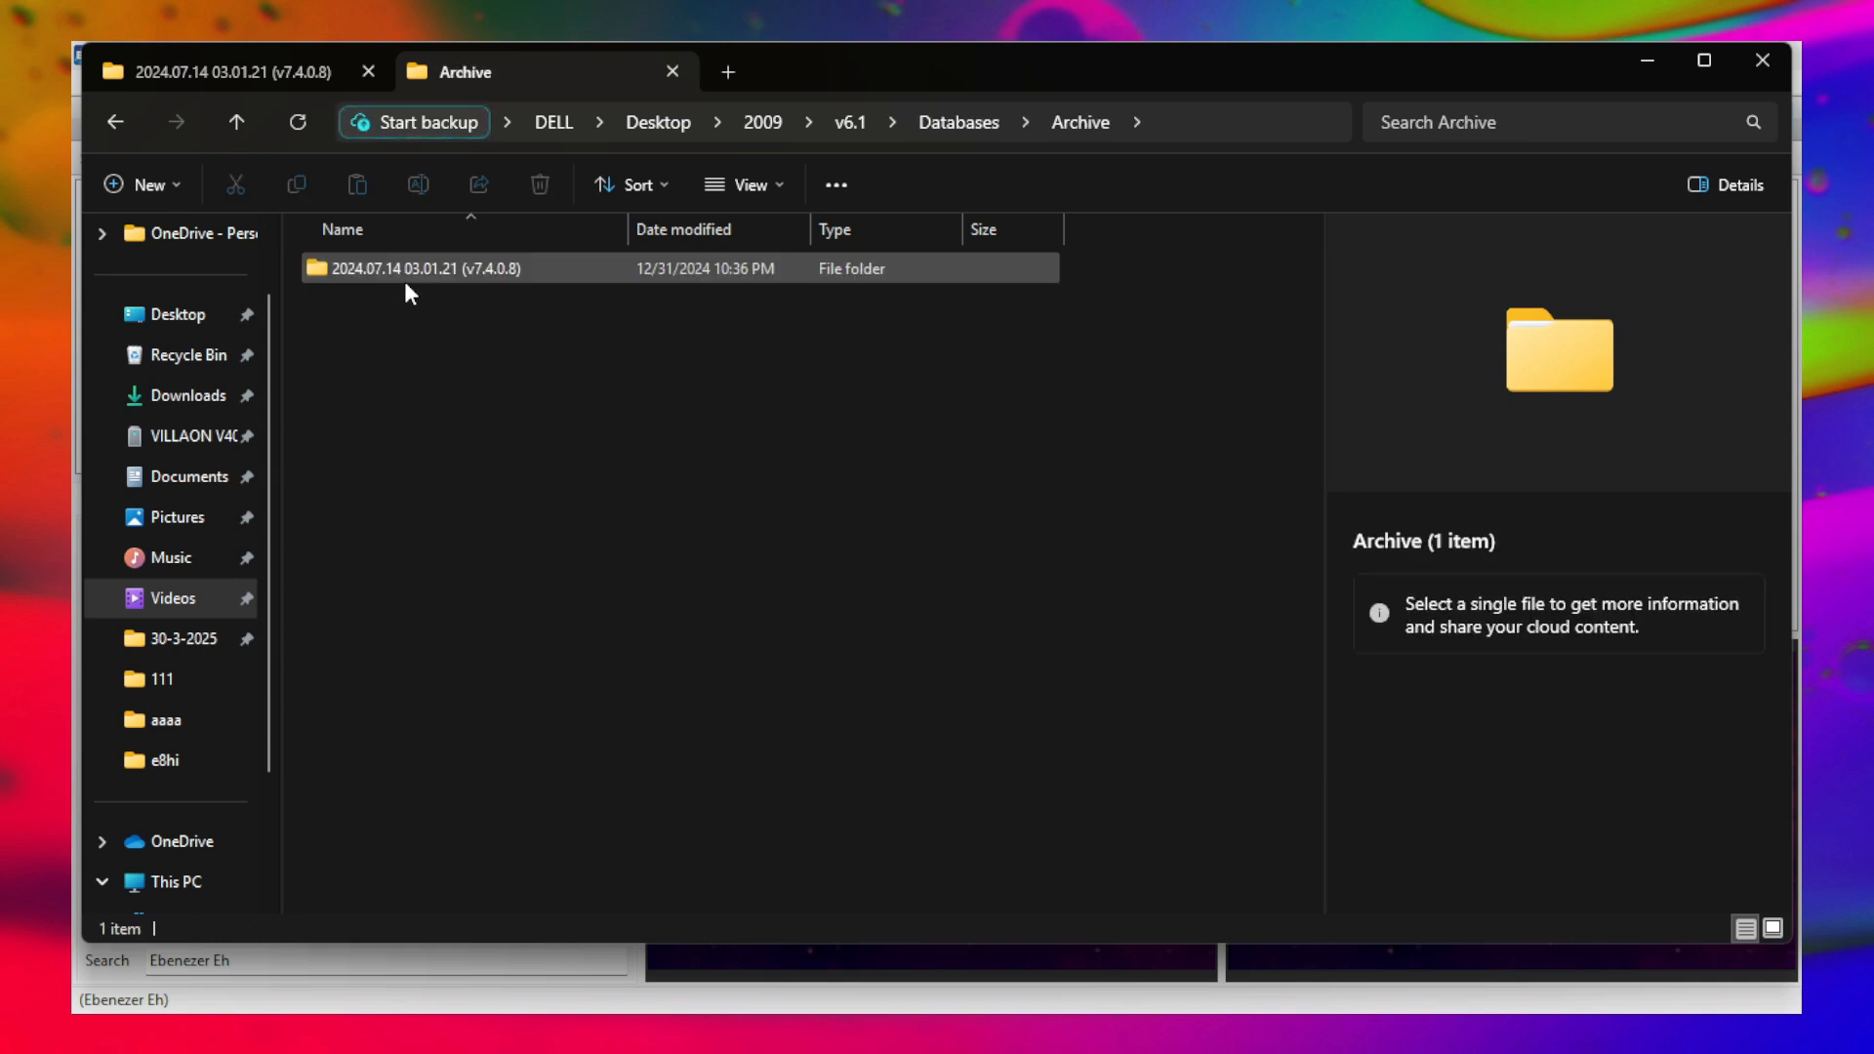
left_click(405, 281)
double_click(404, 281)
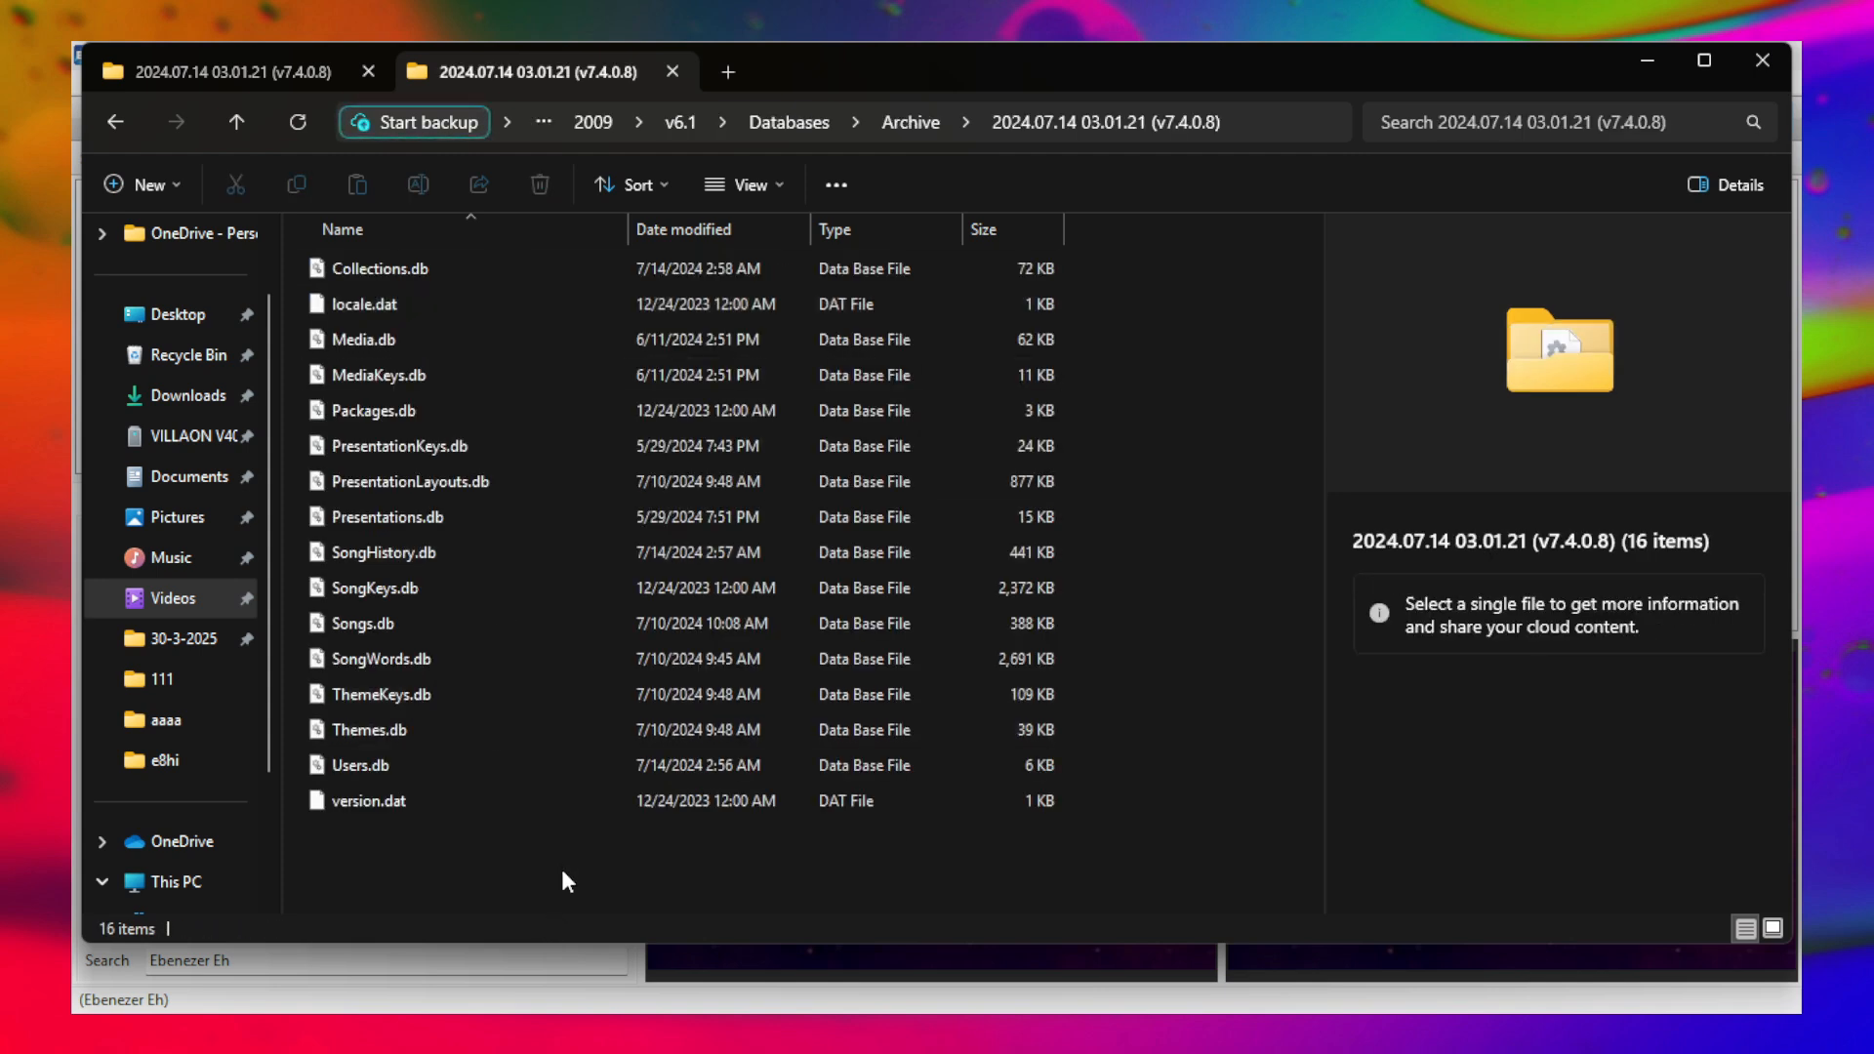
- Examine the theme, song, presentation and media database files in the archive folder
left_click(420, 729)
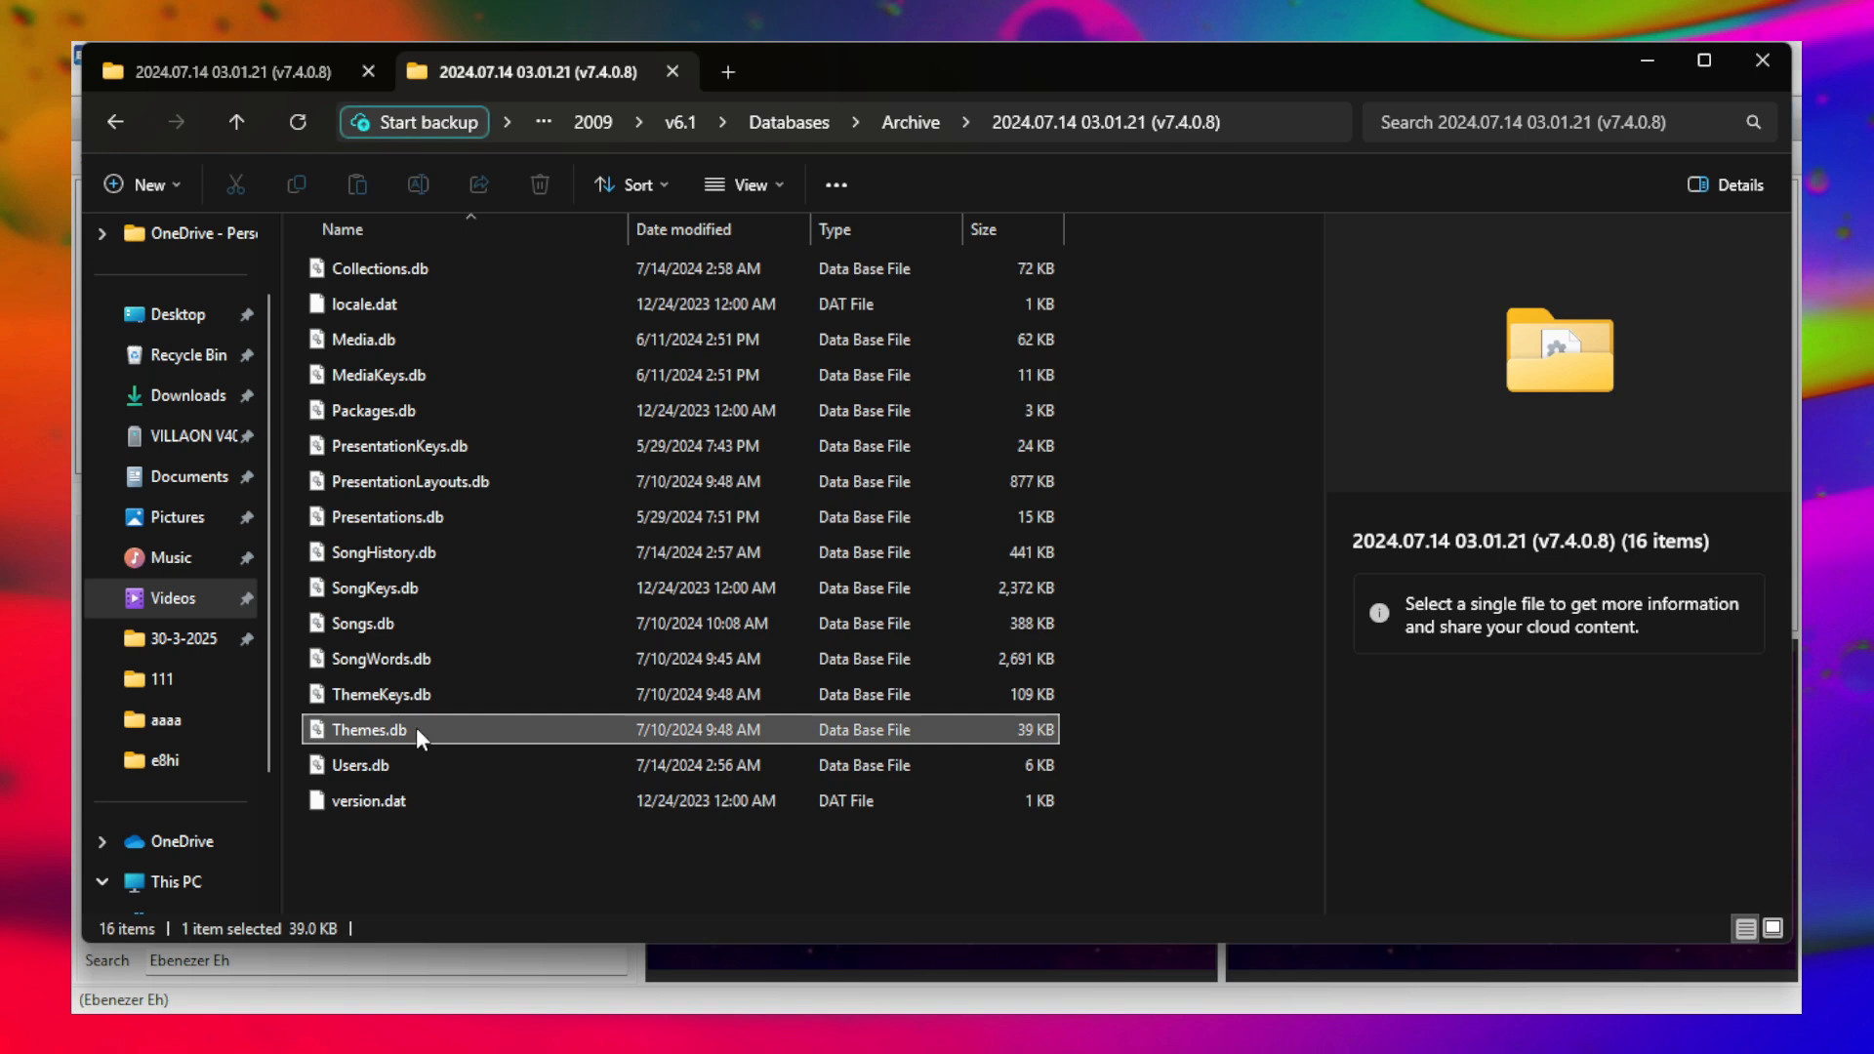
left_click(408, 663)
left_click(394, 589)
left_click(399, 550)
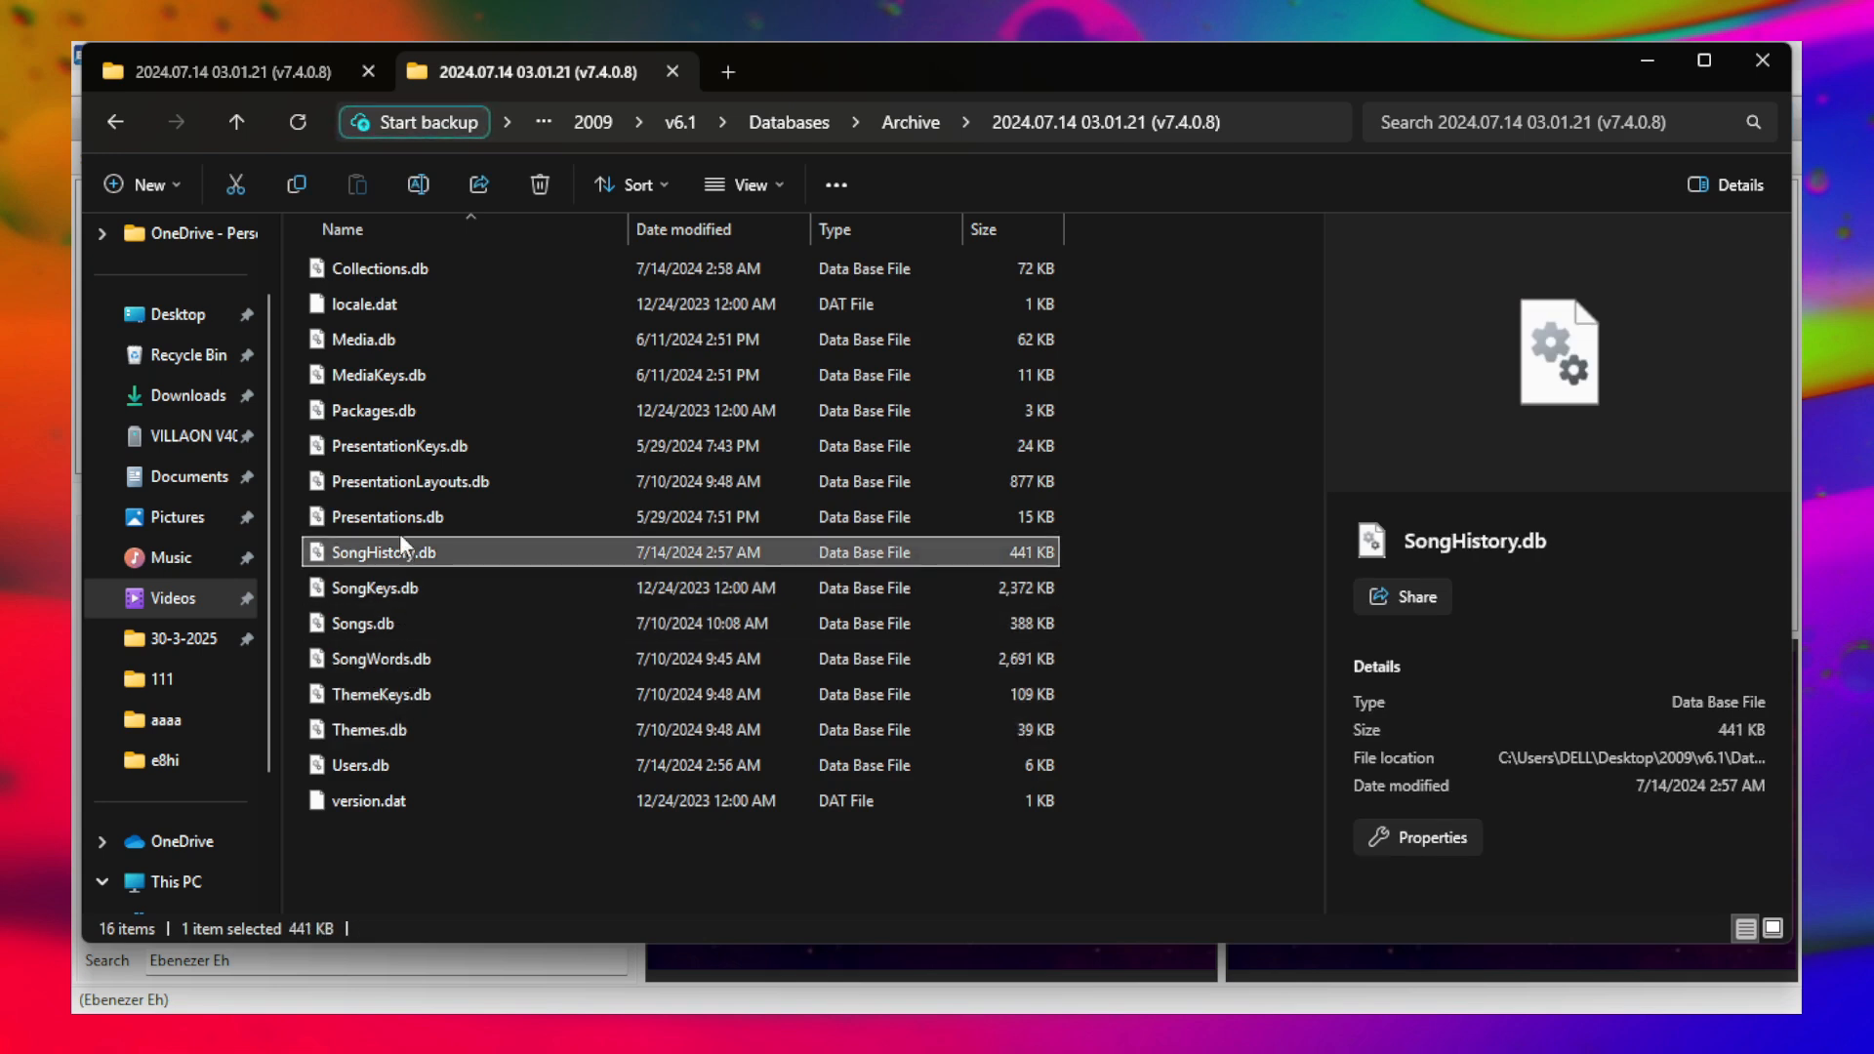
left_click(399, 515)
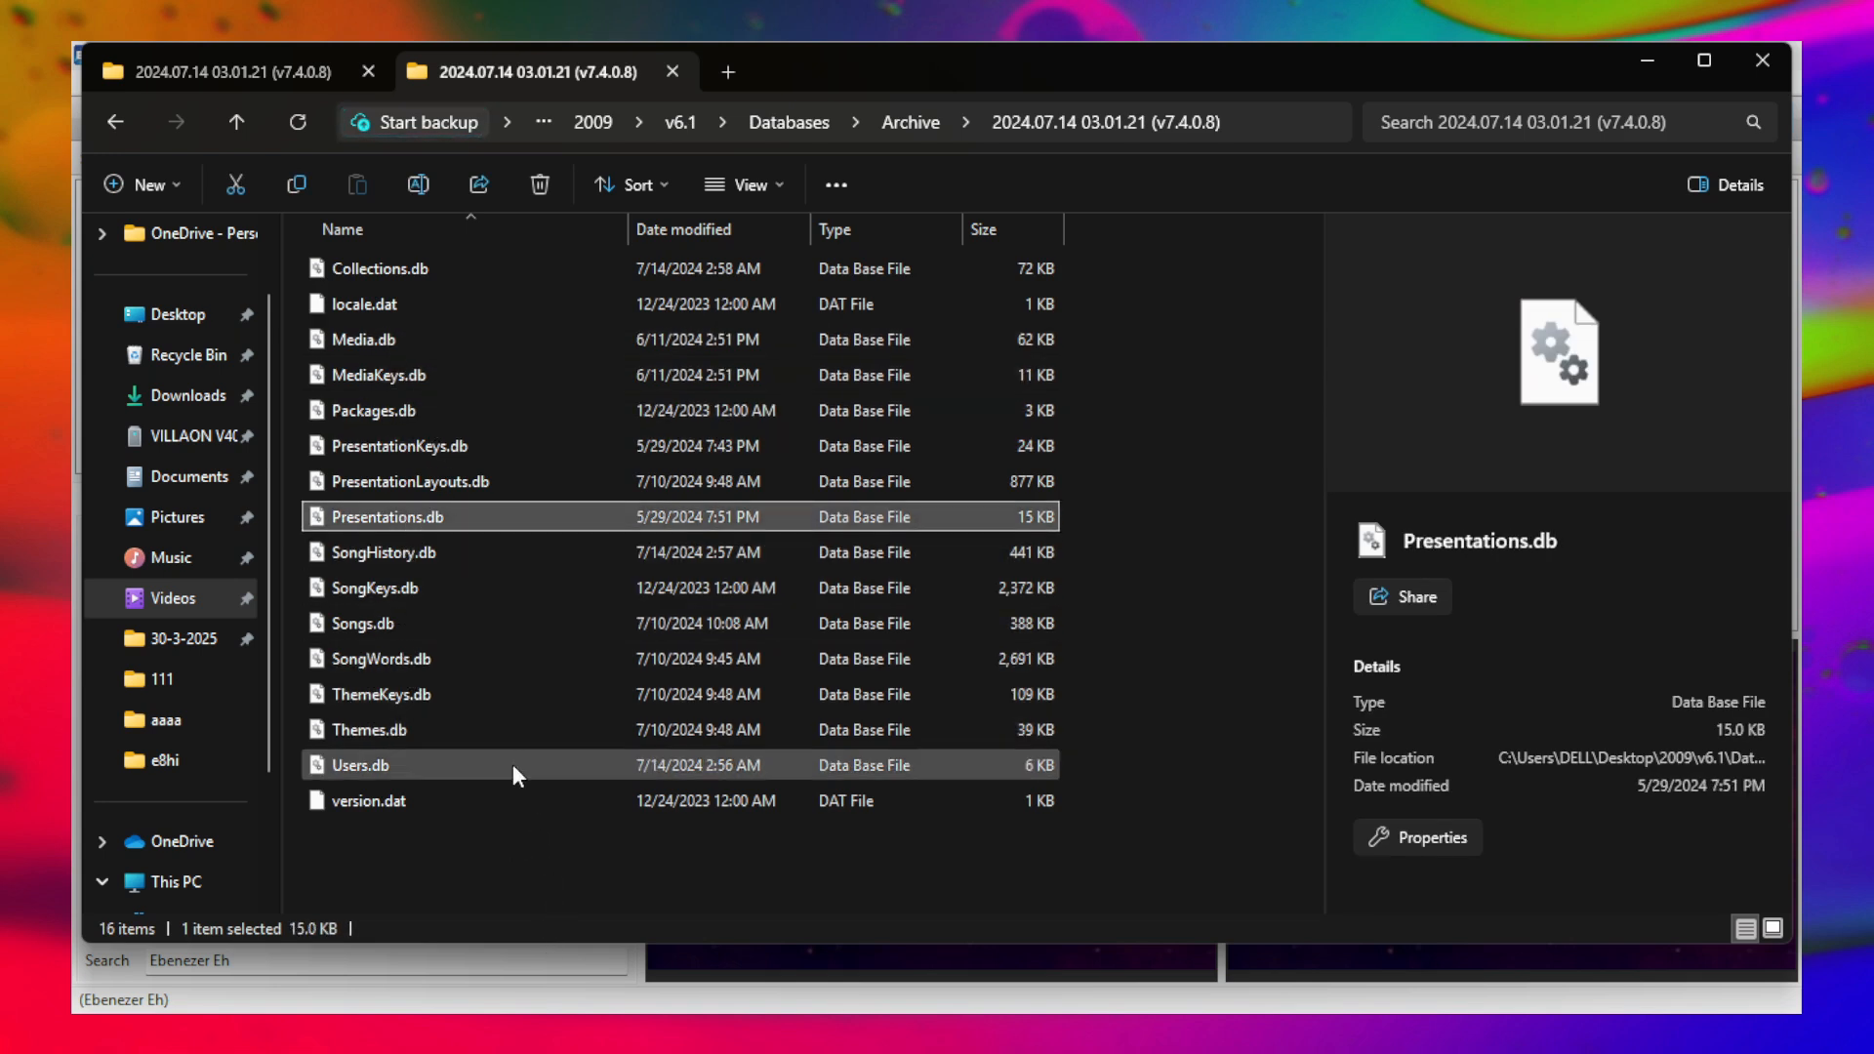
left_click(442, 346)
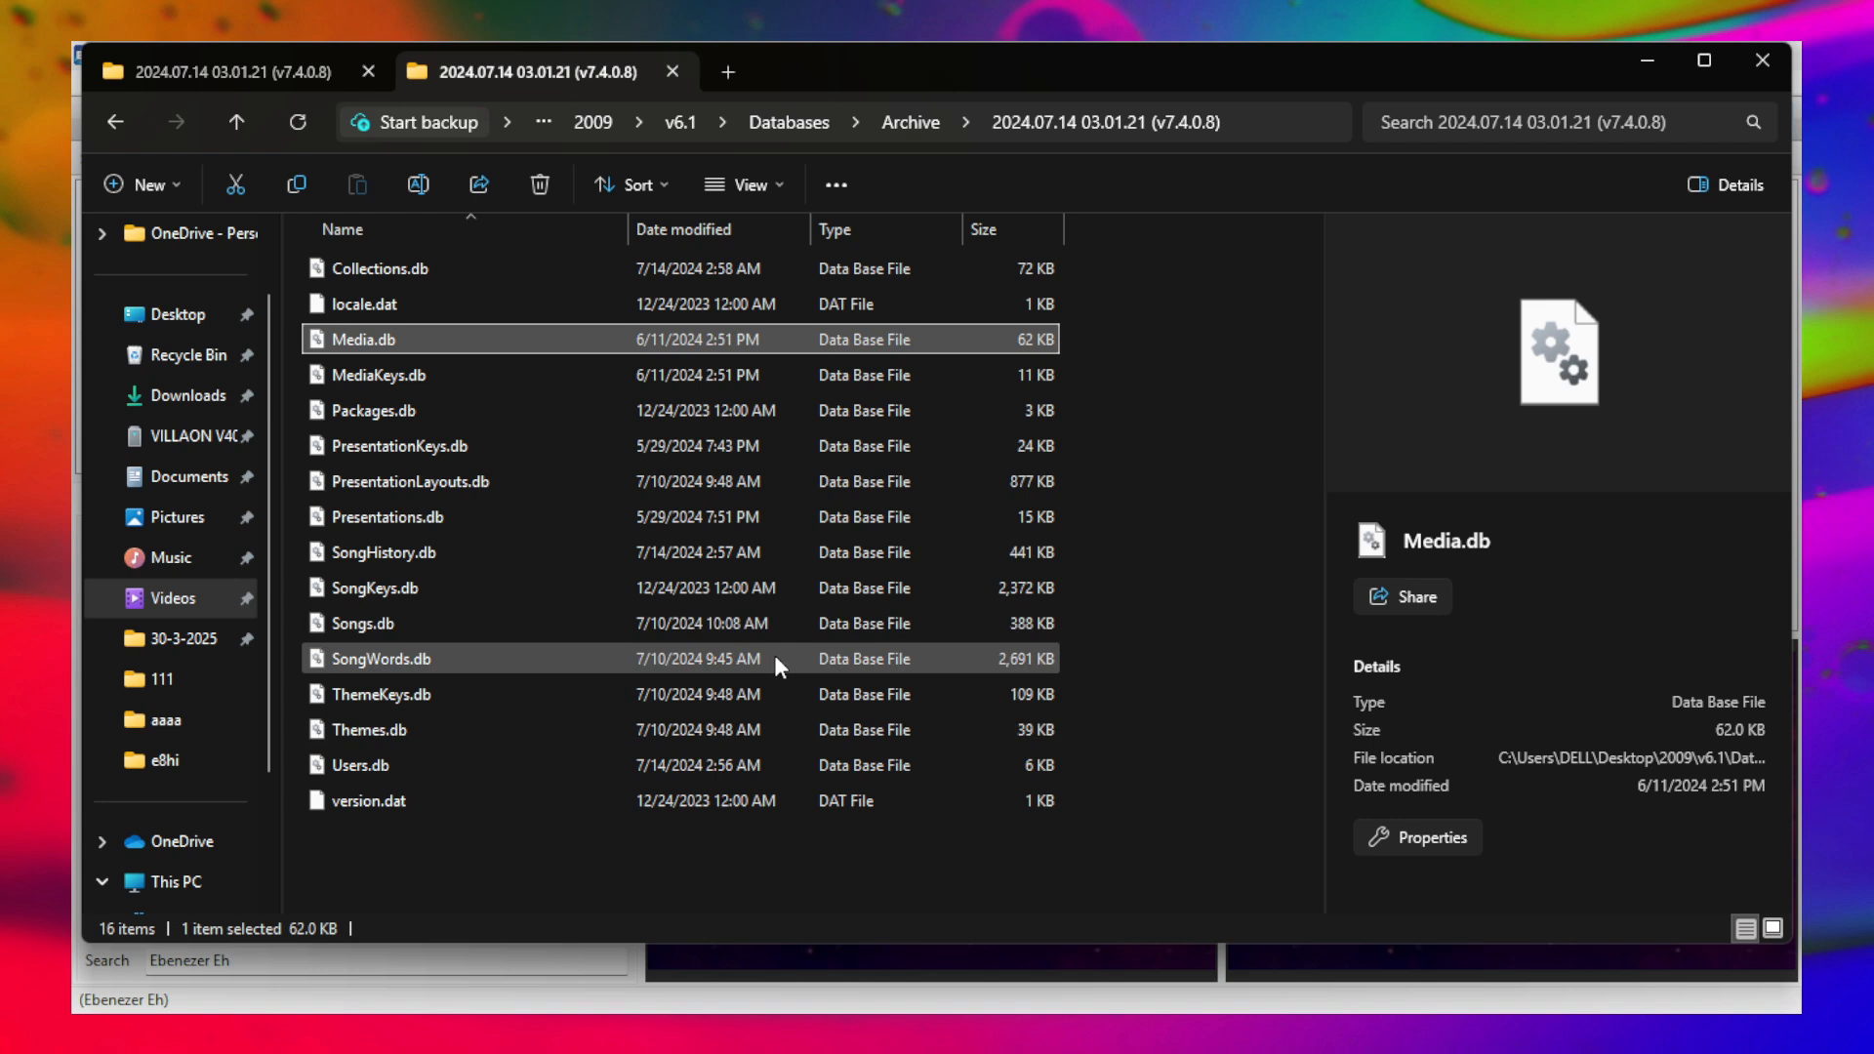
- Copy SongWords.db into the "freeshow import" folder on the Desktop, replacing the file already there
left_click(458, 661)
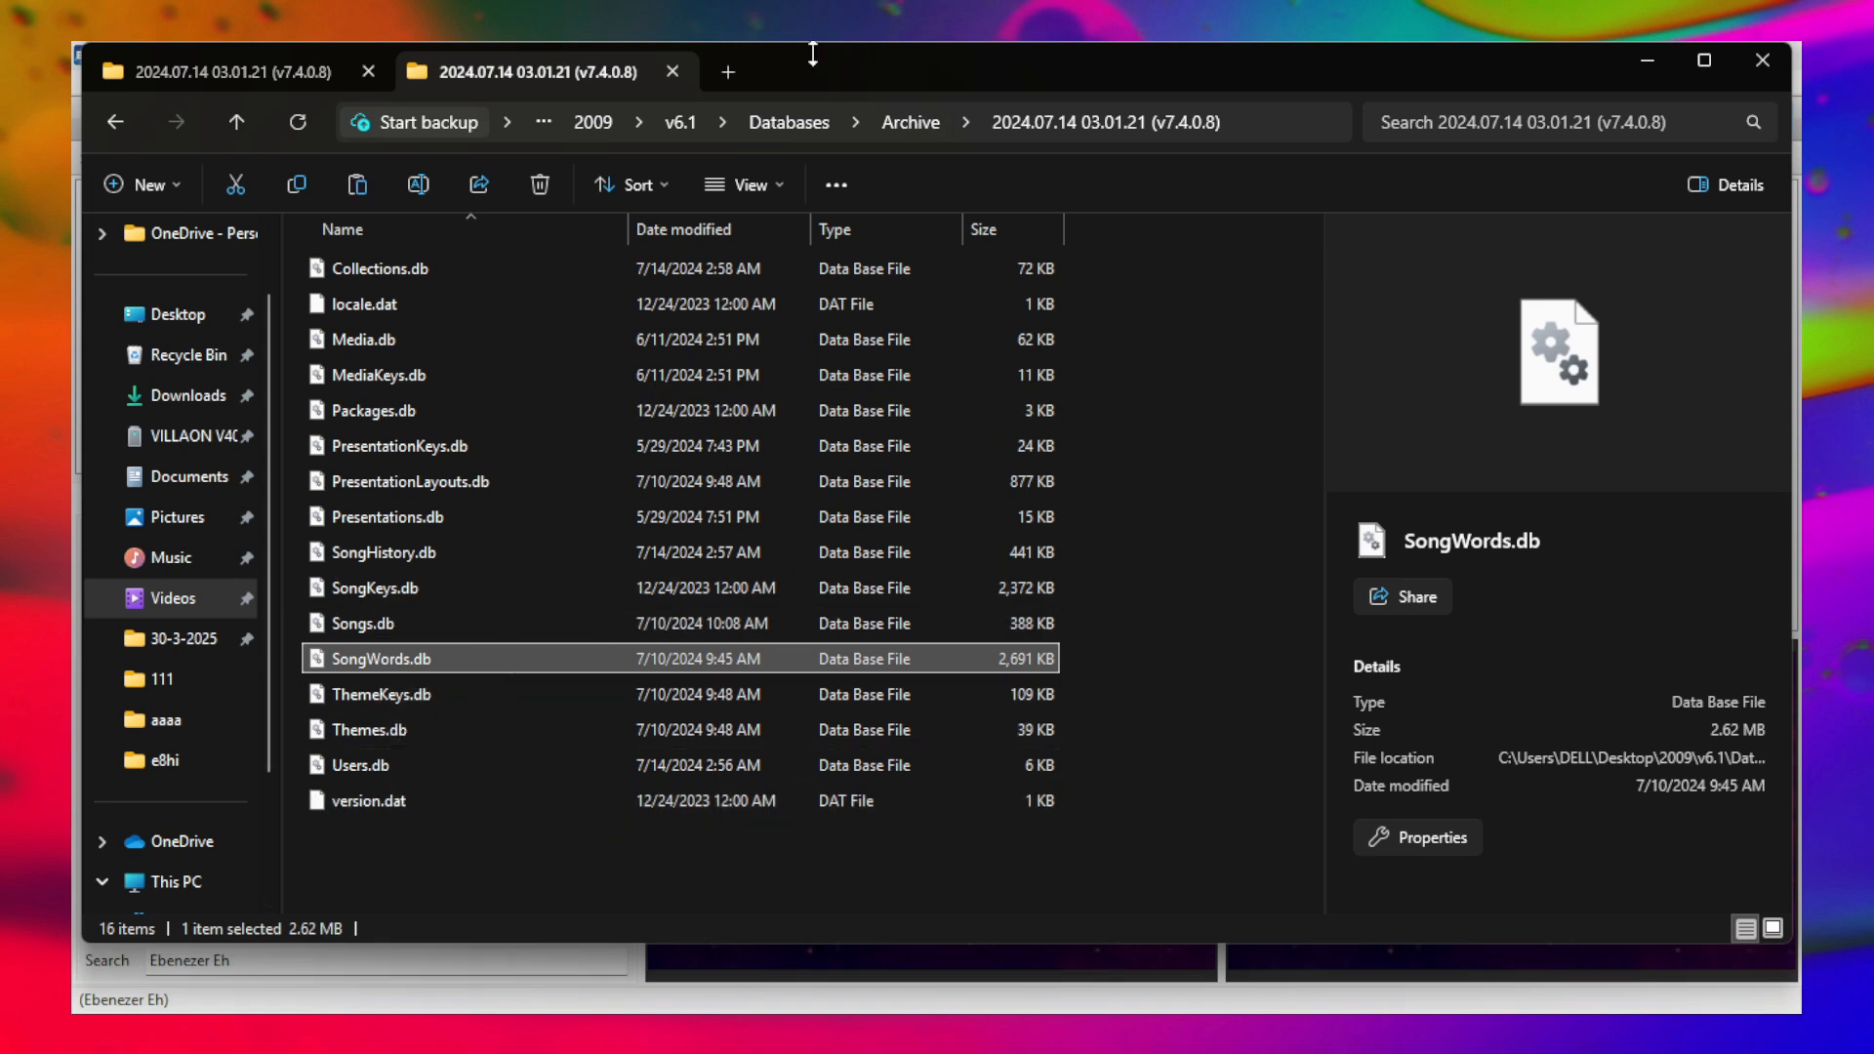
left_click(181, 318)
left_click(398, 336)
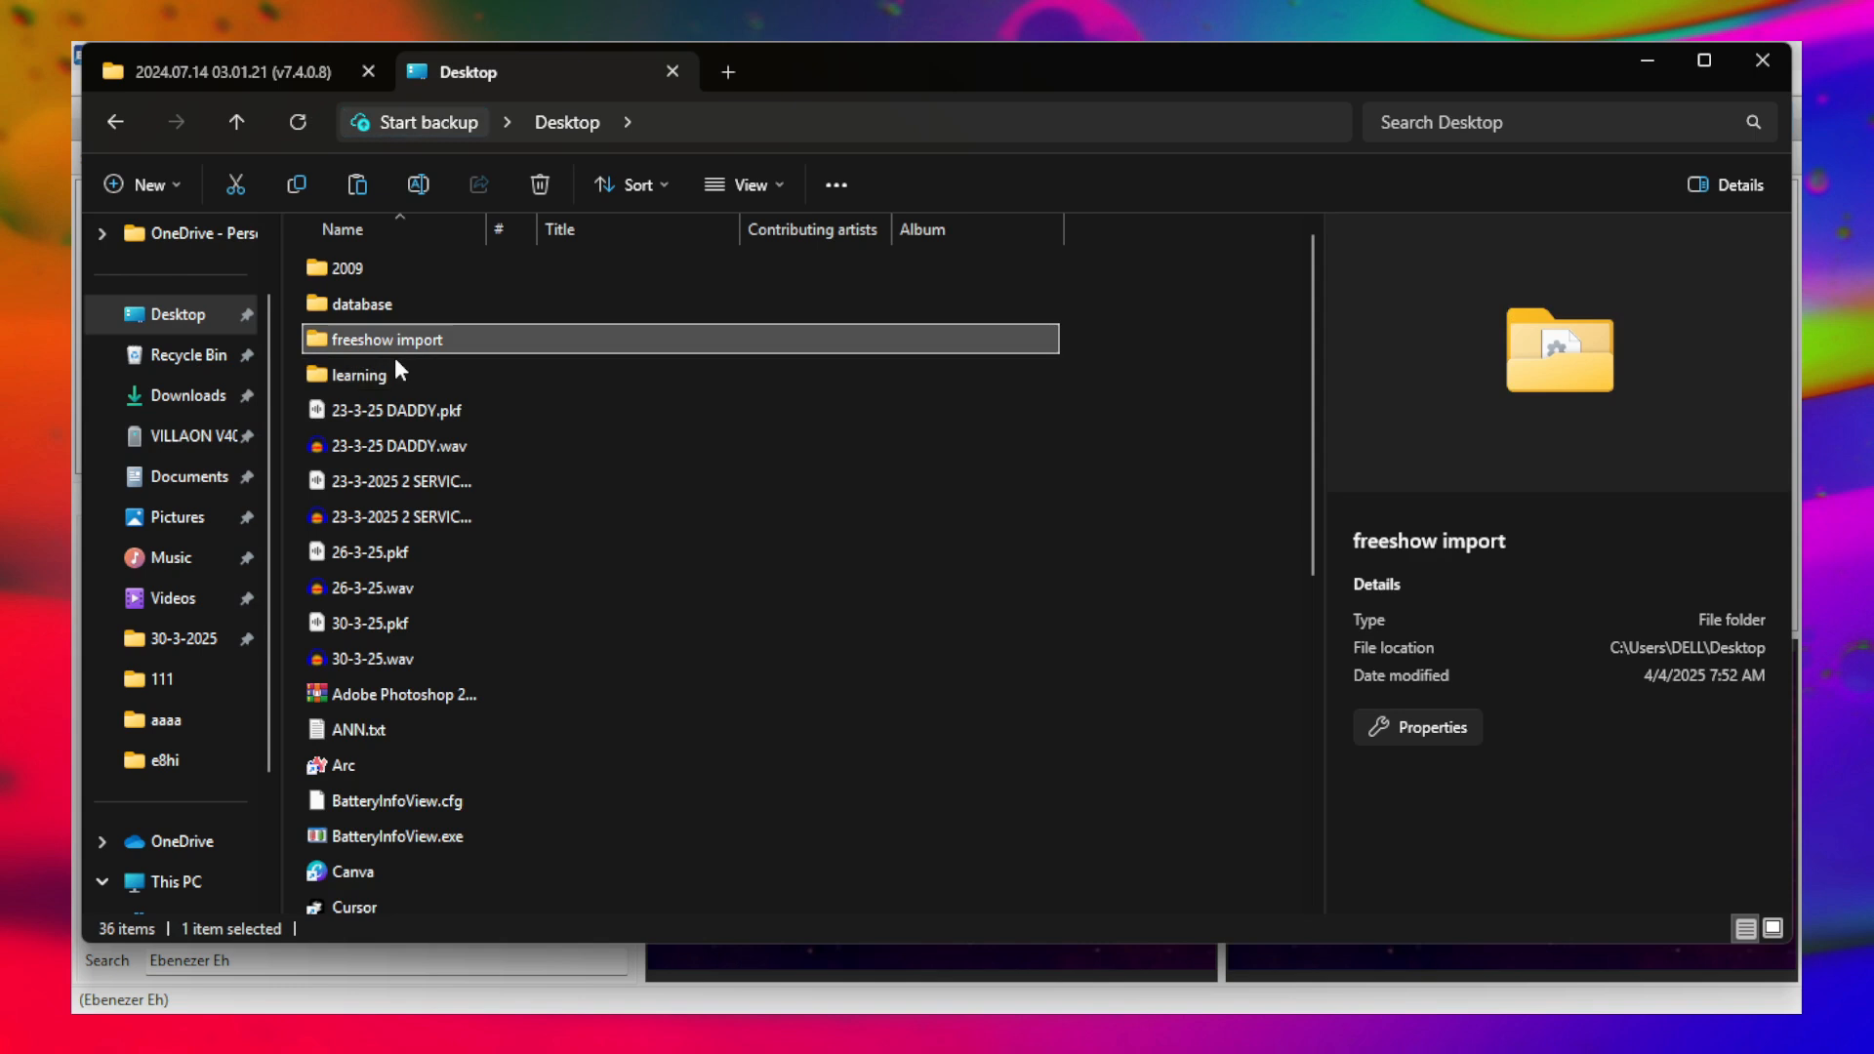
double_click(381, 340)
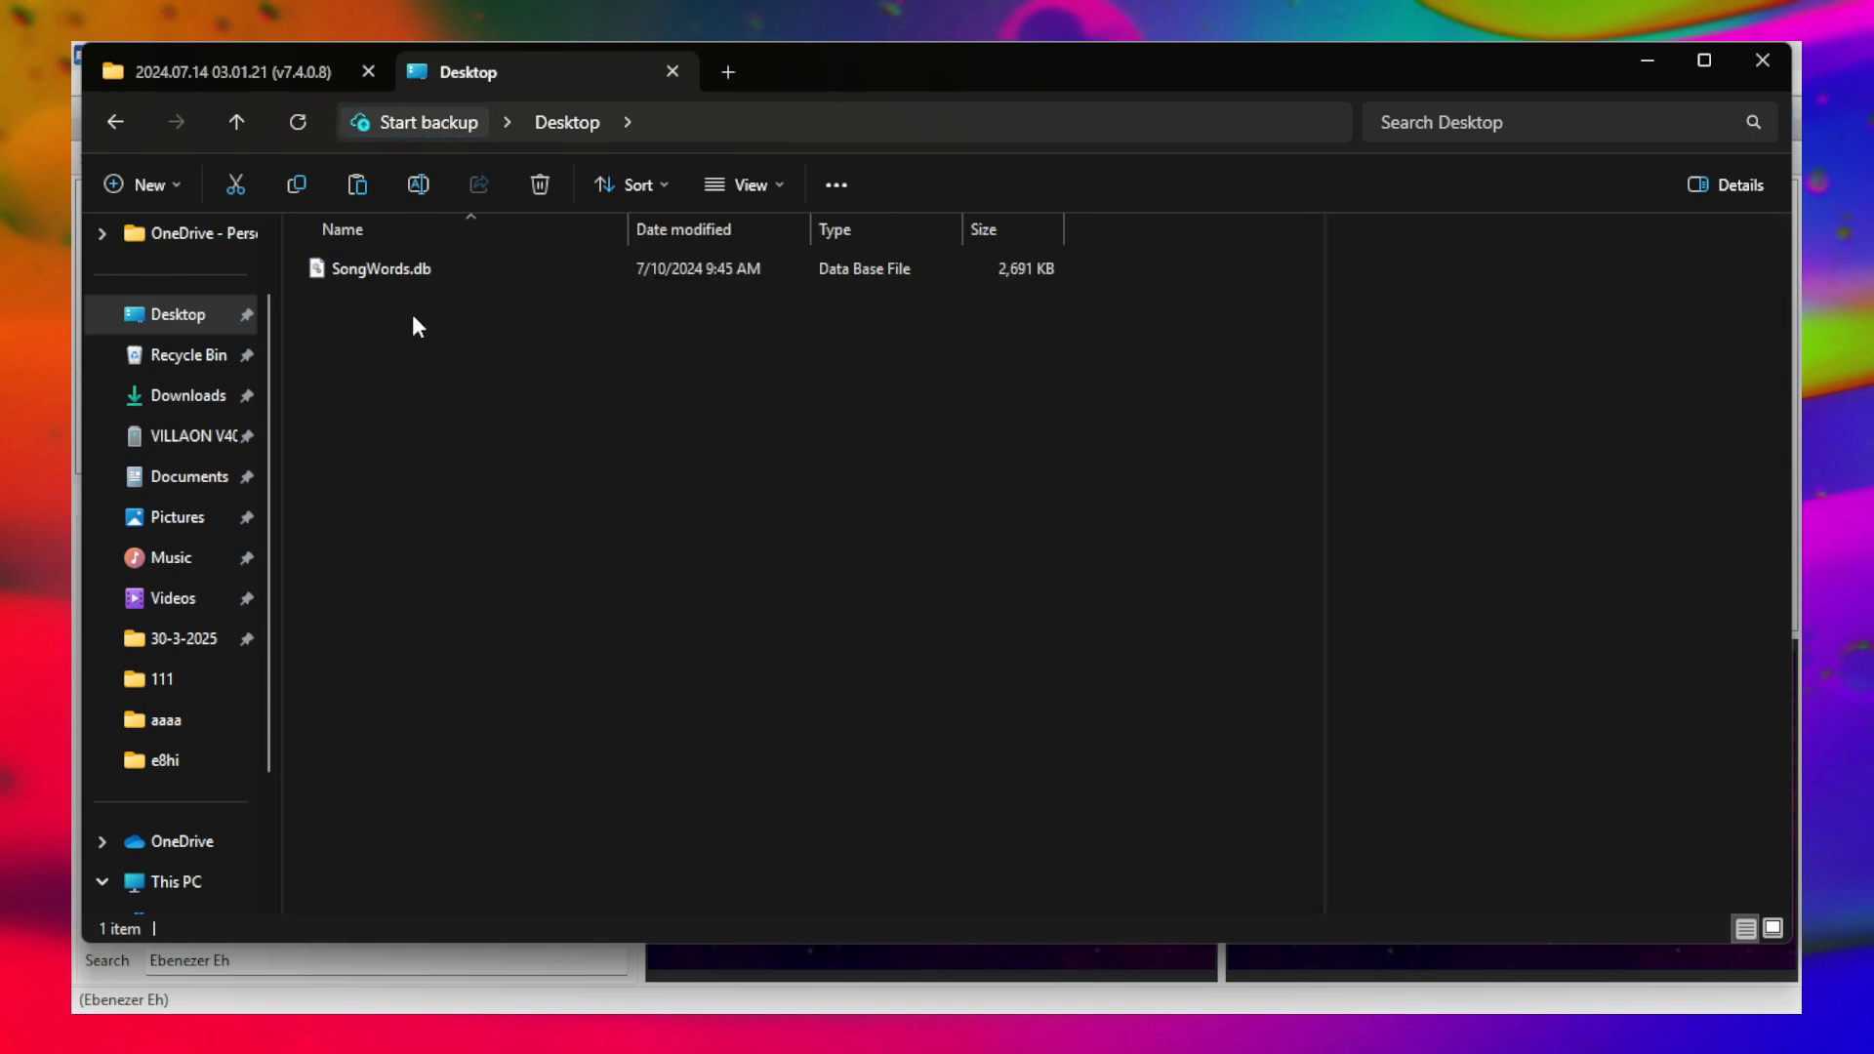
key("ctrl+v")
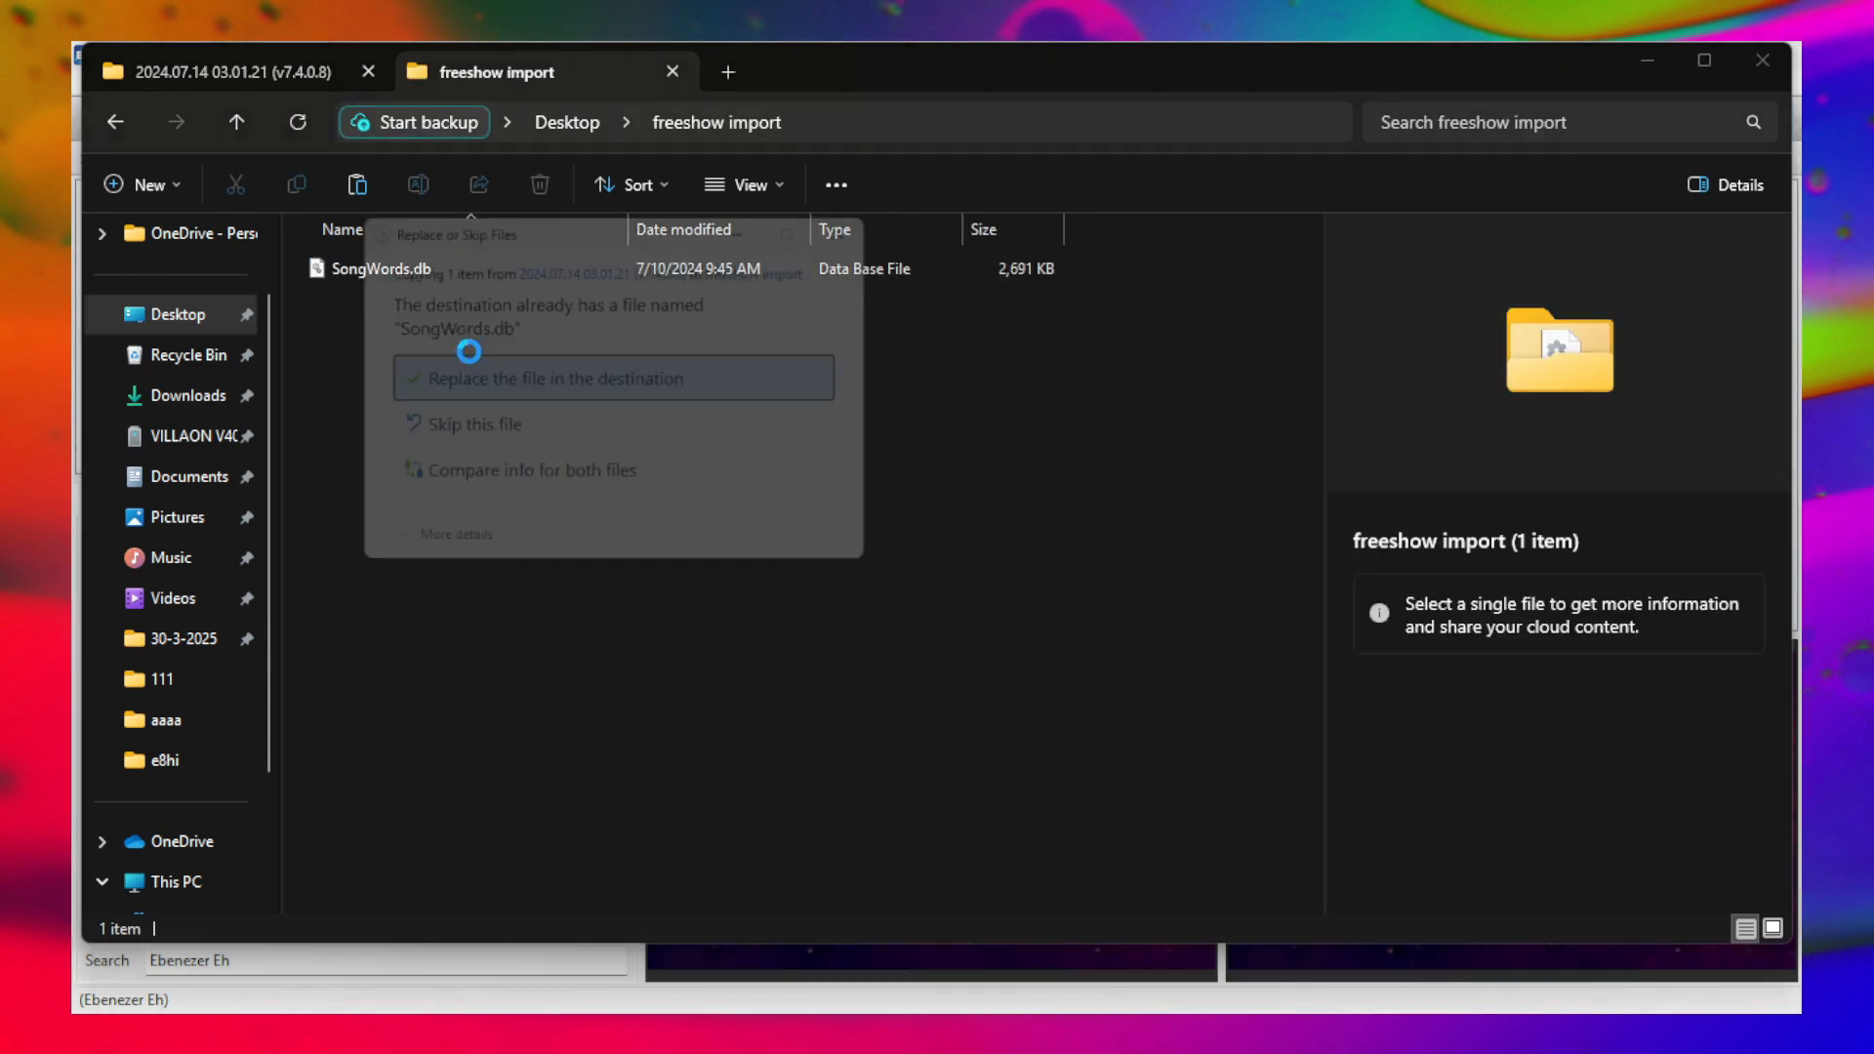
left_click(598, 393)
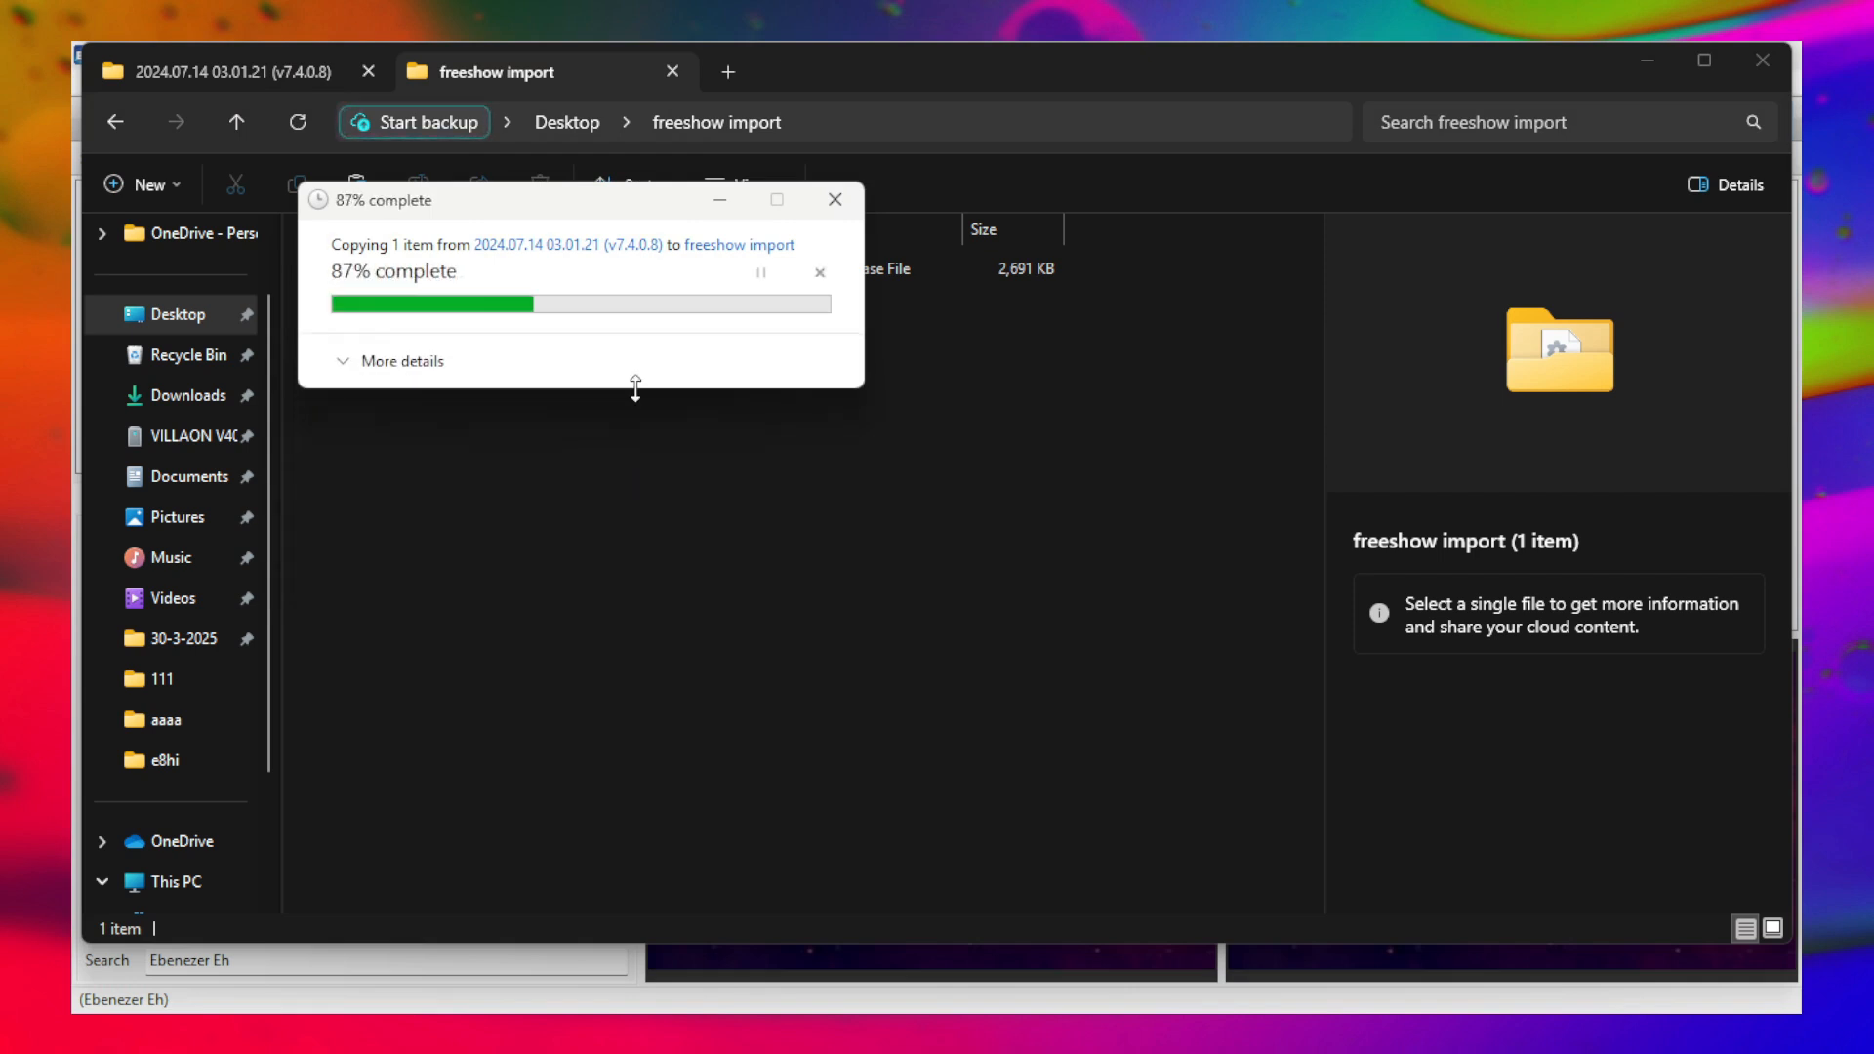
left_click(607, 375)
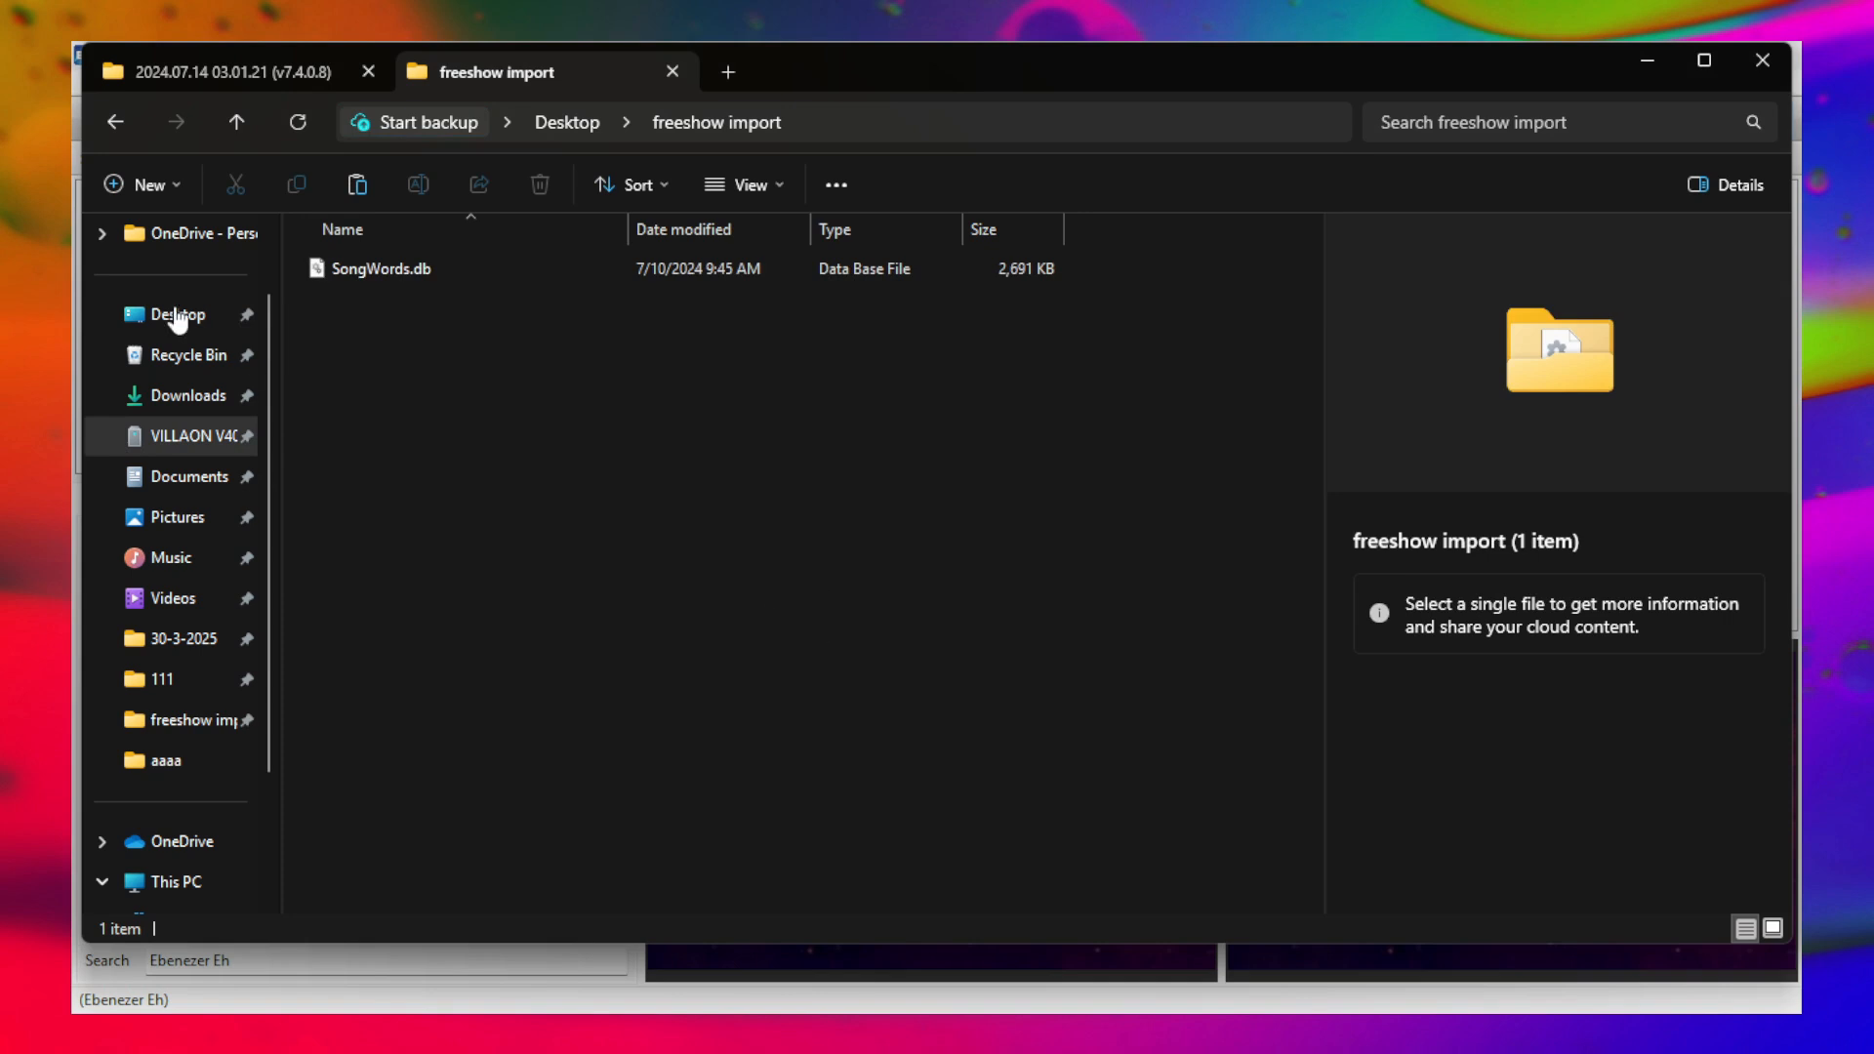
- Switch to FreeShow, collapse the Images project folder and display the shows in the Songs category
key("alt+Tab")
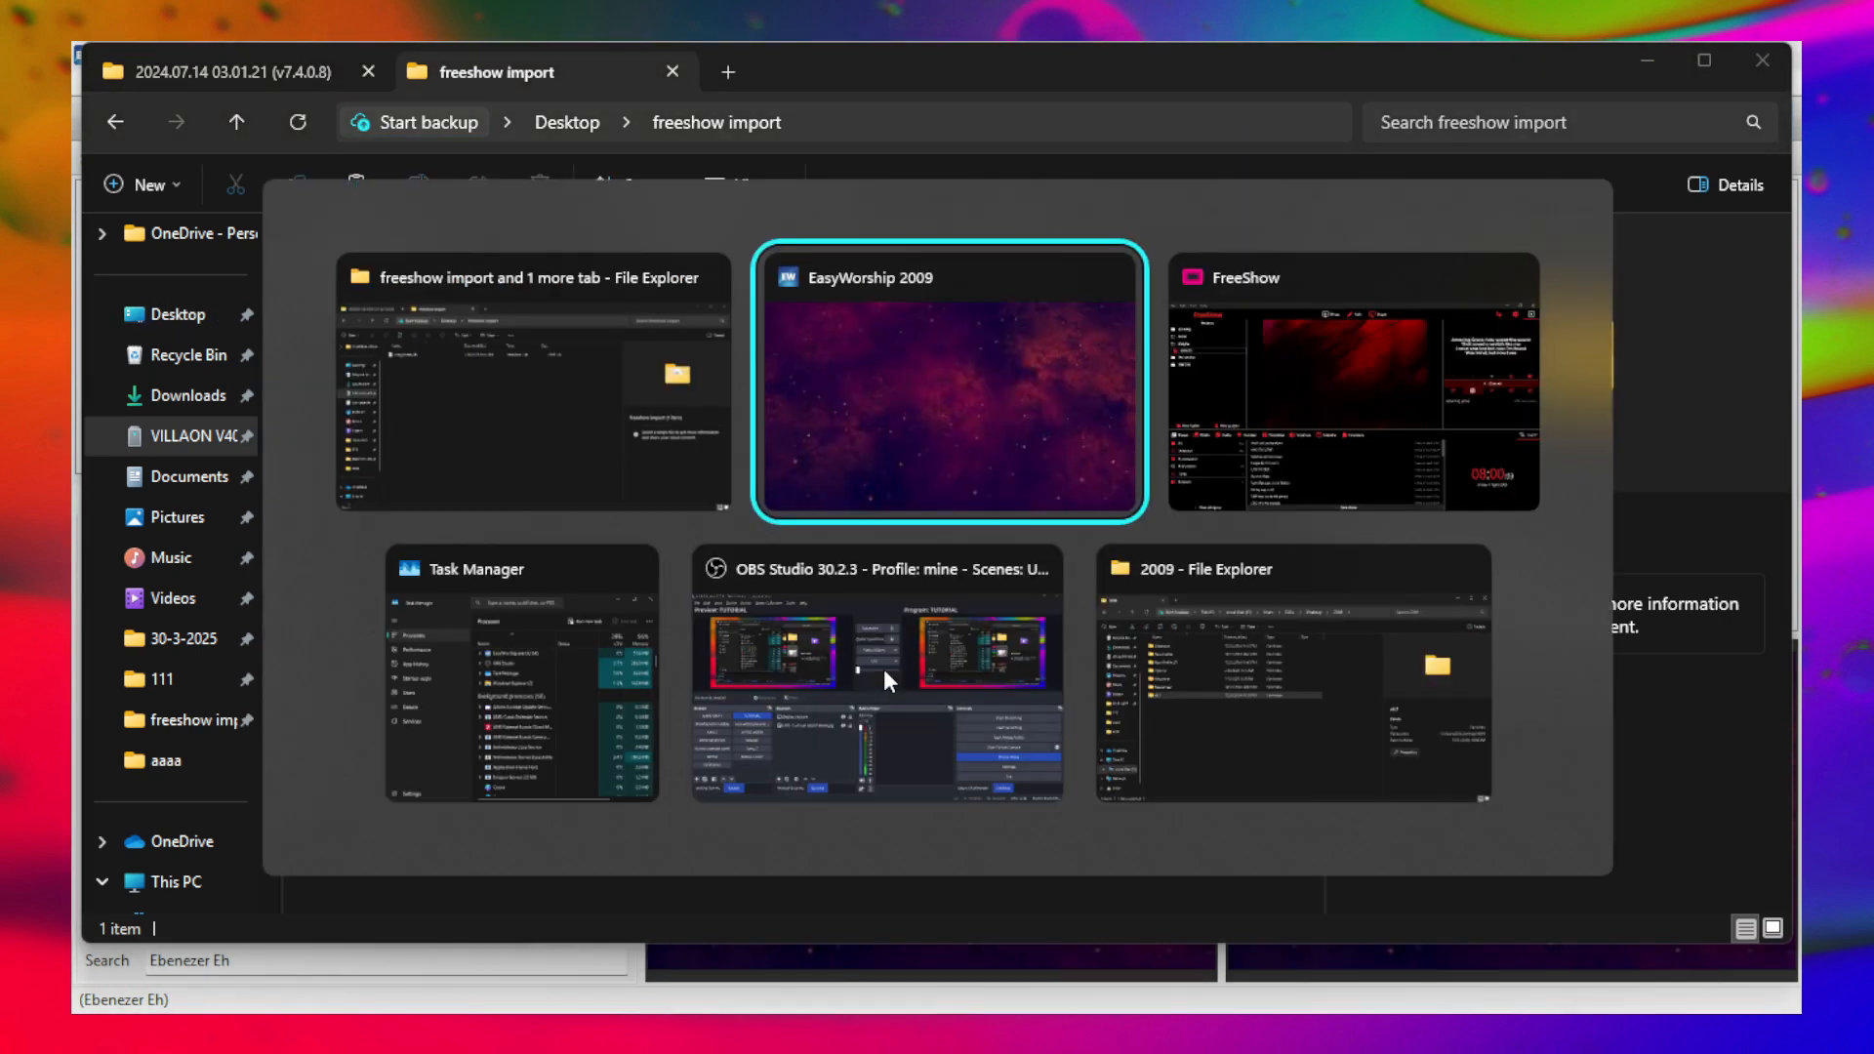
key("alt+Tab")
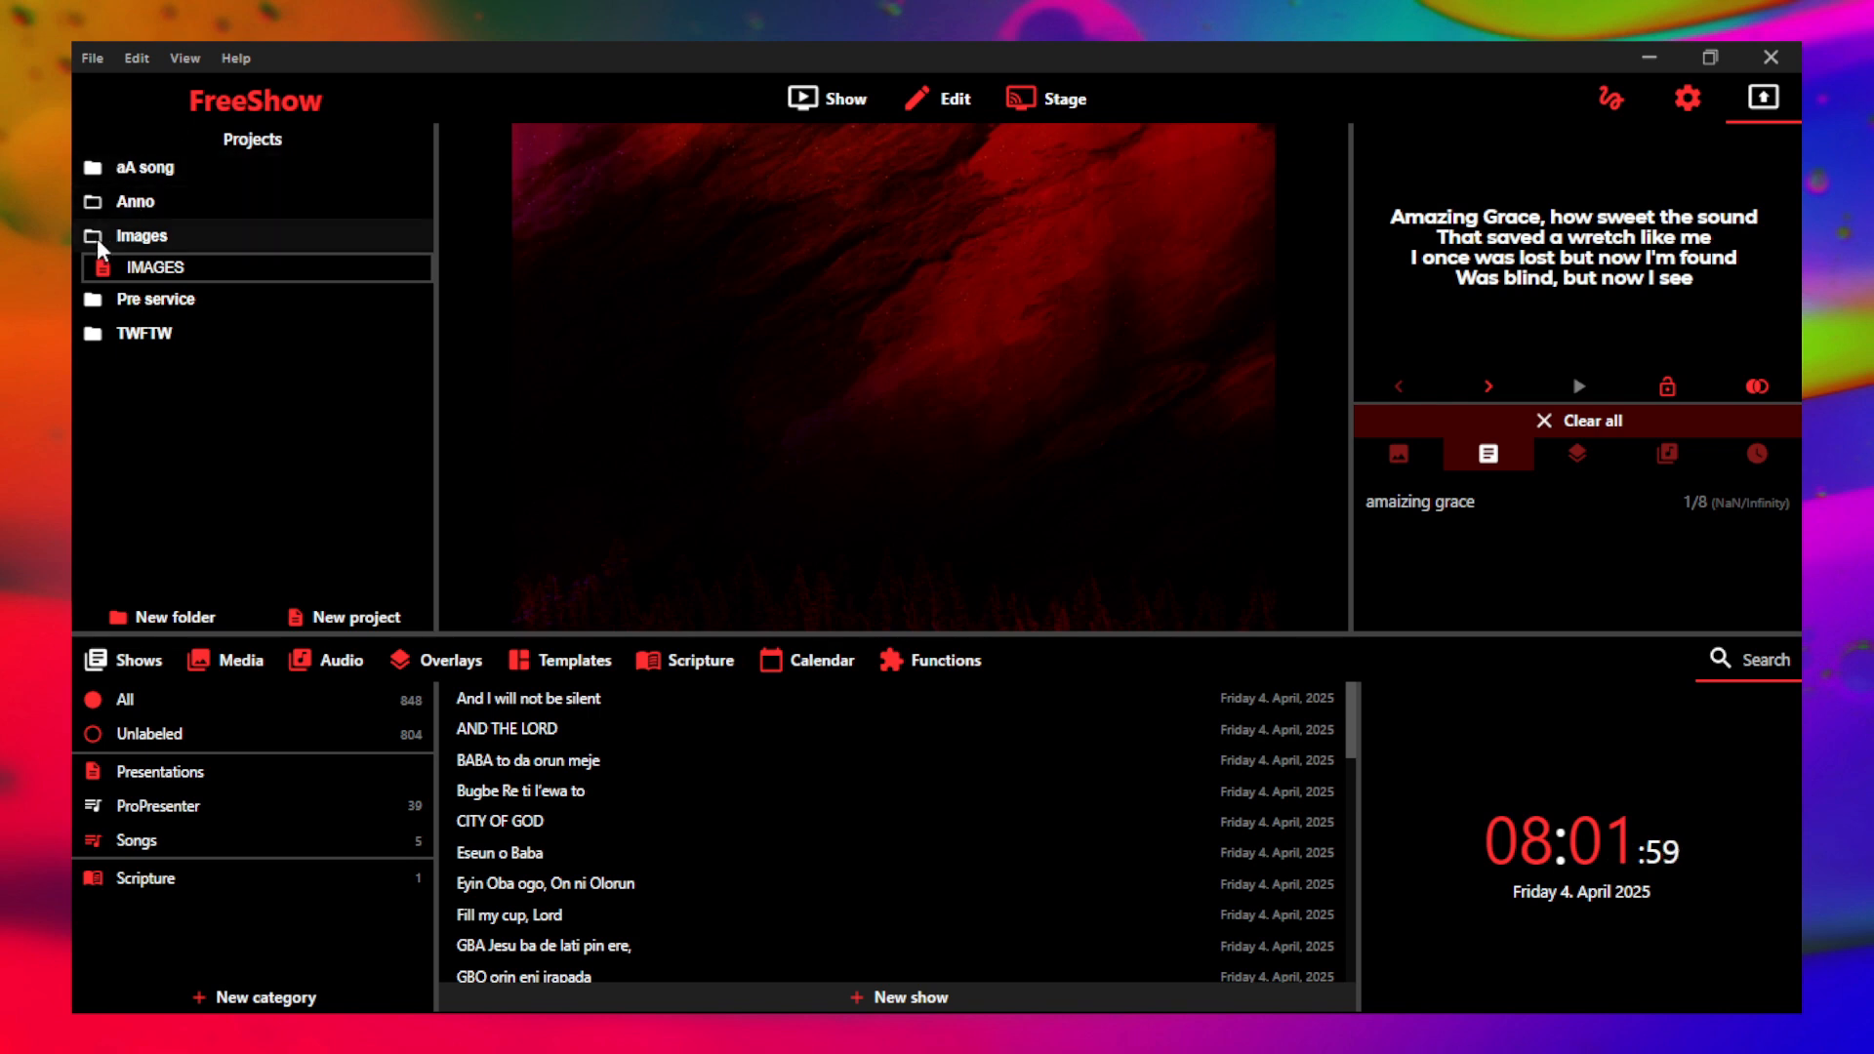
left_click(136, 235)
scroll(857, 850, "down", 5)
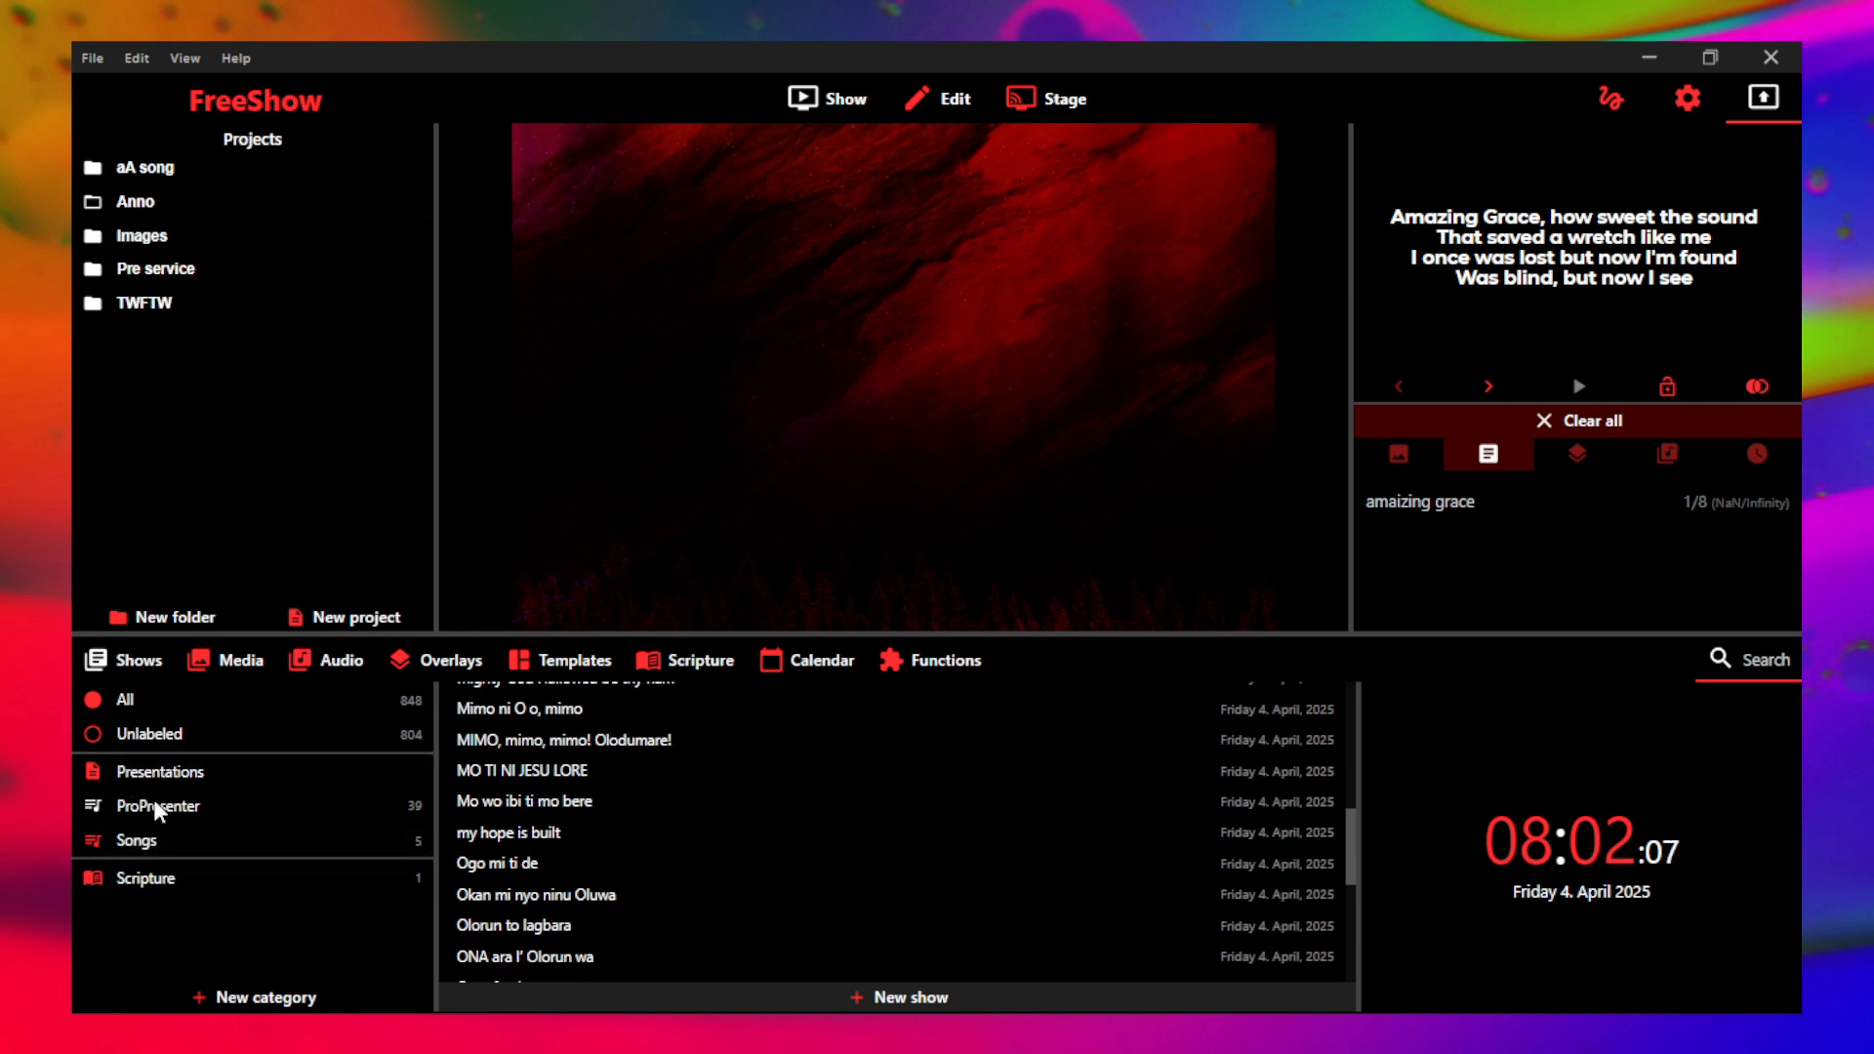
left_click(156, 840)
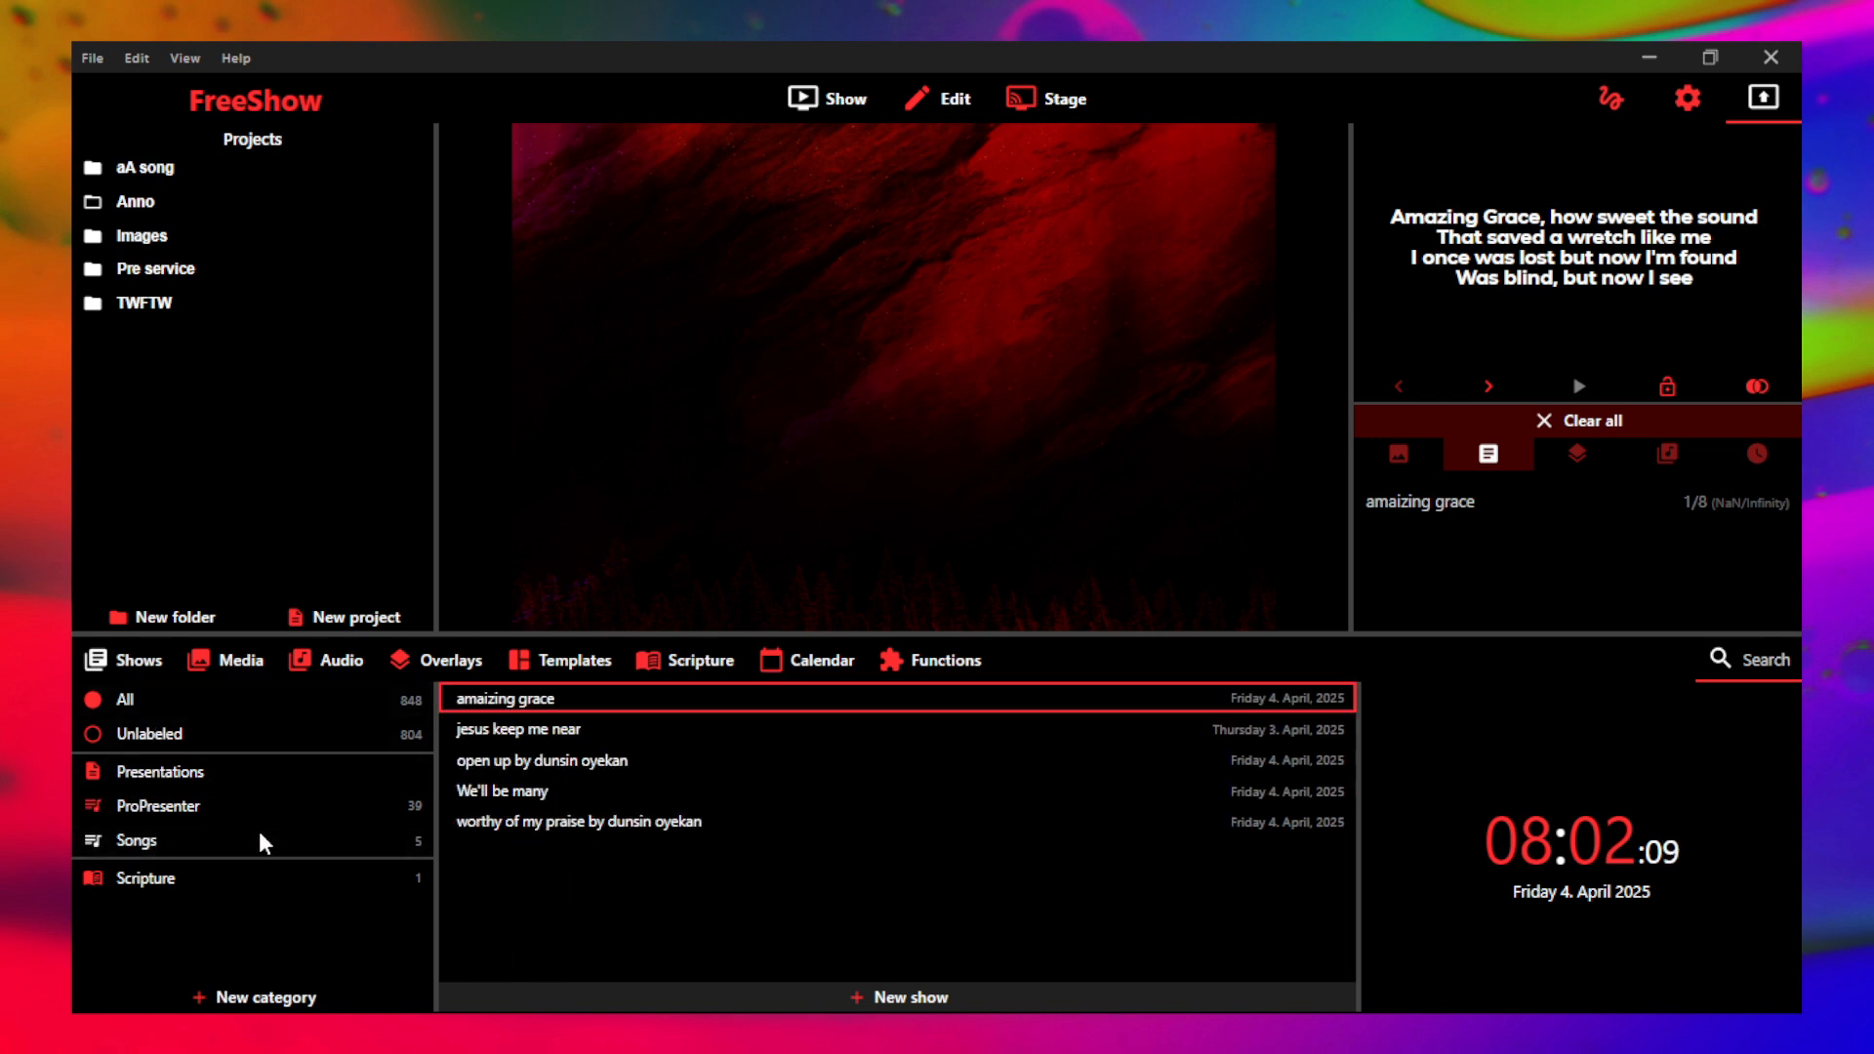
- Open FreeShow's Import dialog and look through the supported source formats
left_click(95, 57)
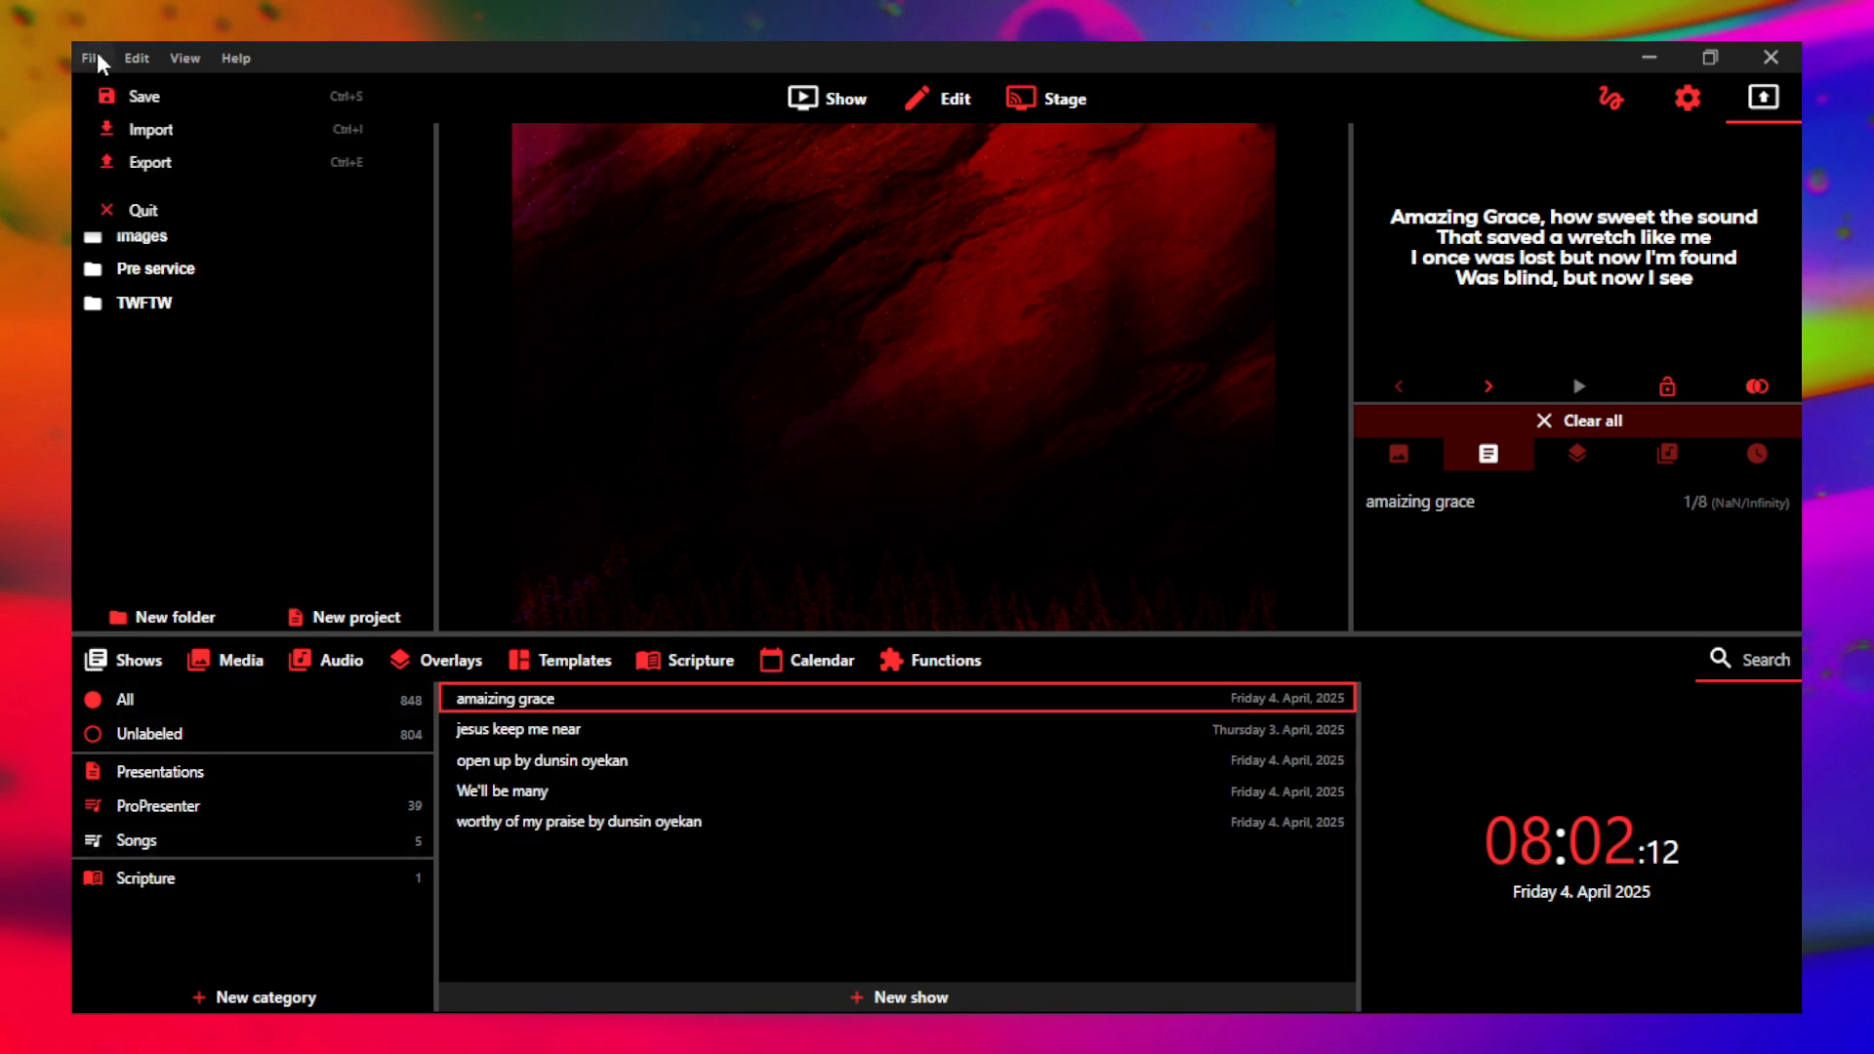
left_click(154, 137)
scroll(799, 530, "down", 3)
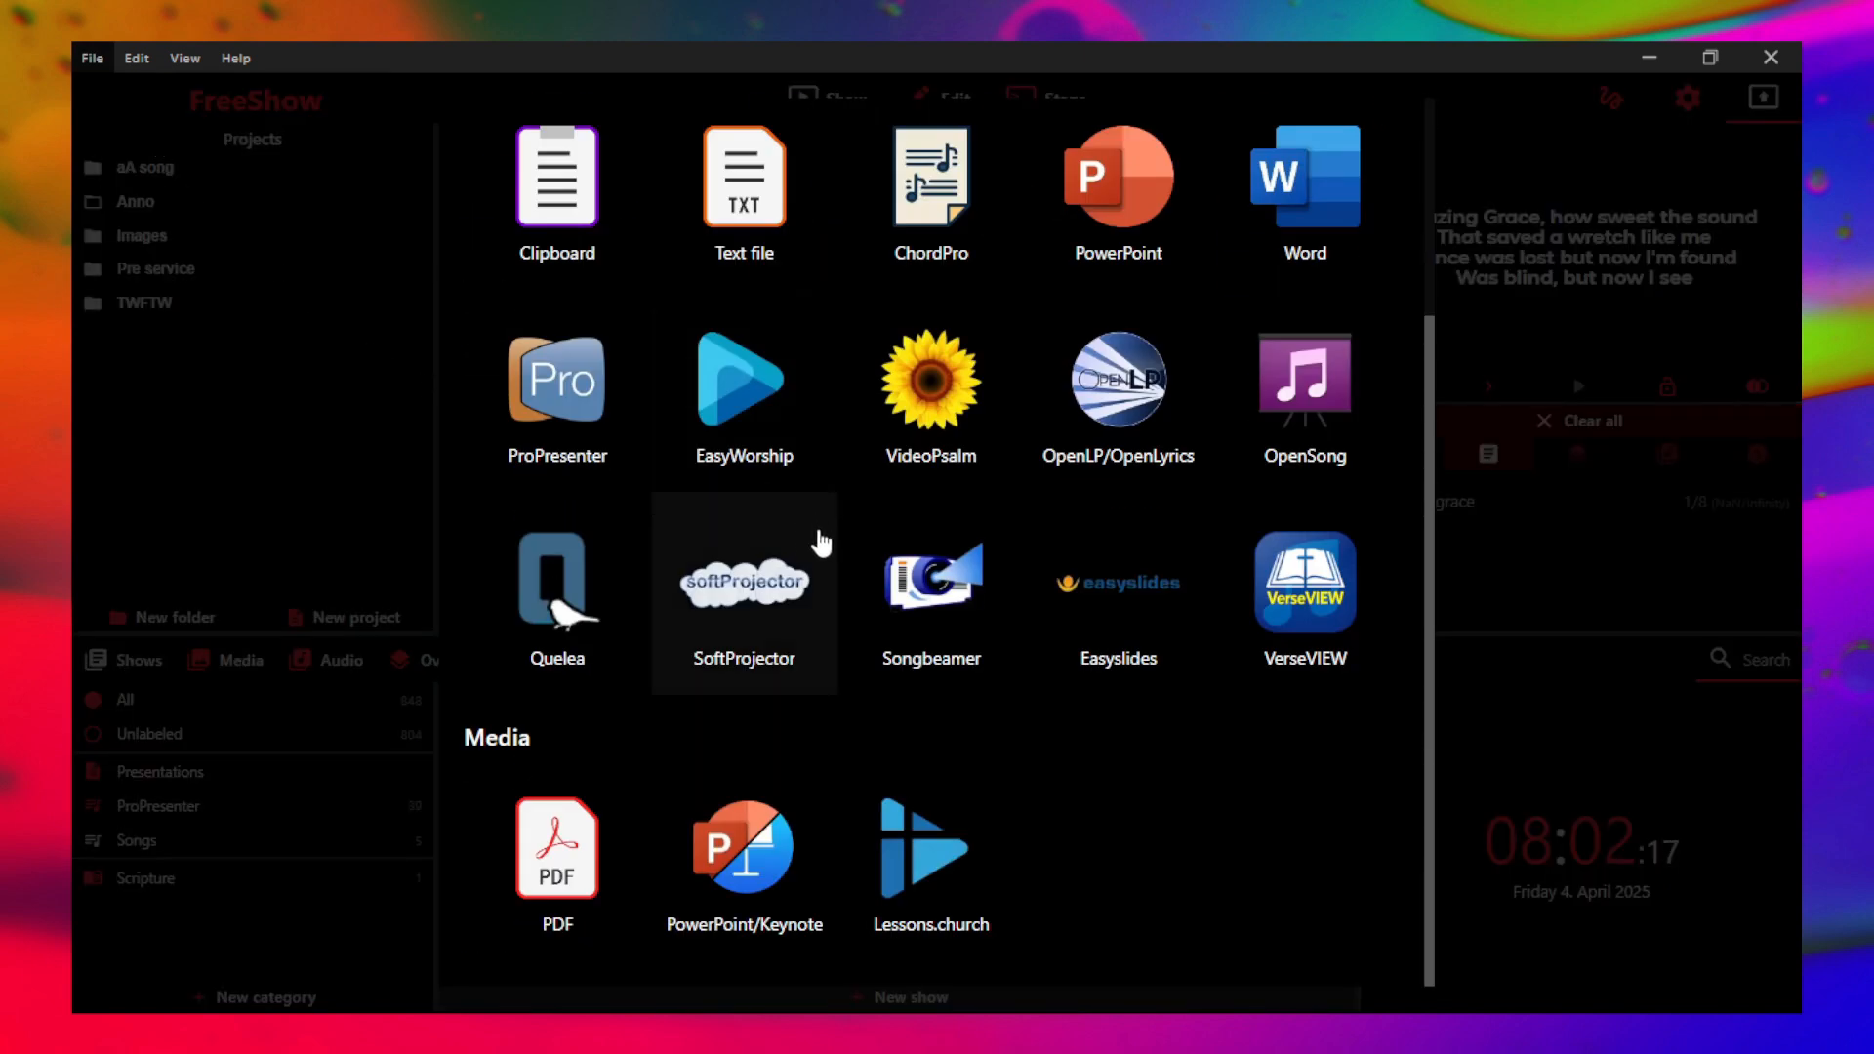
scroll(810, 595, "up", 3)
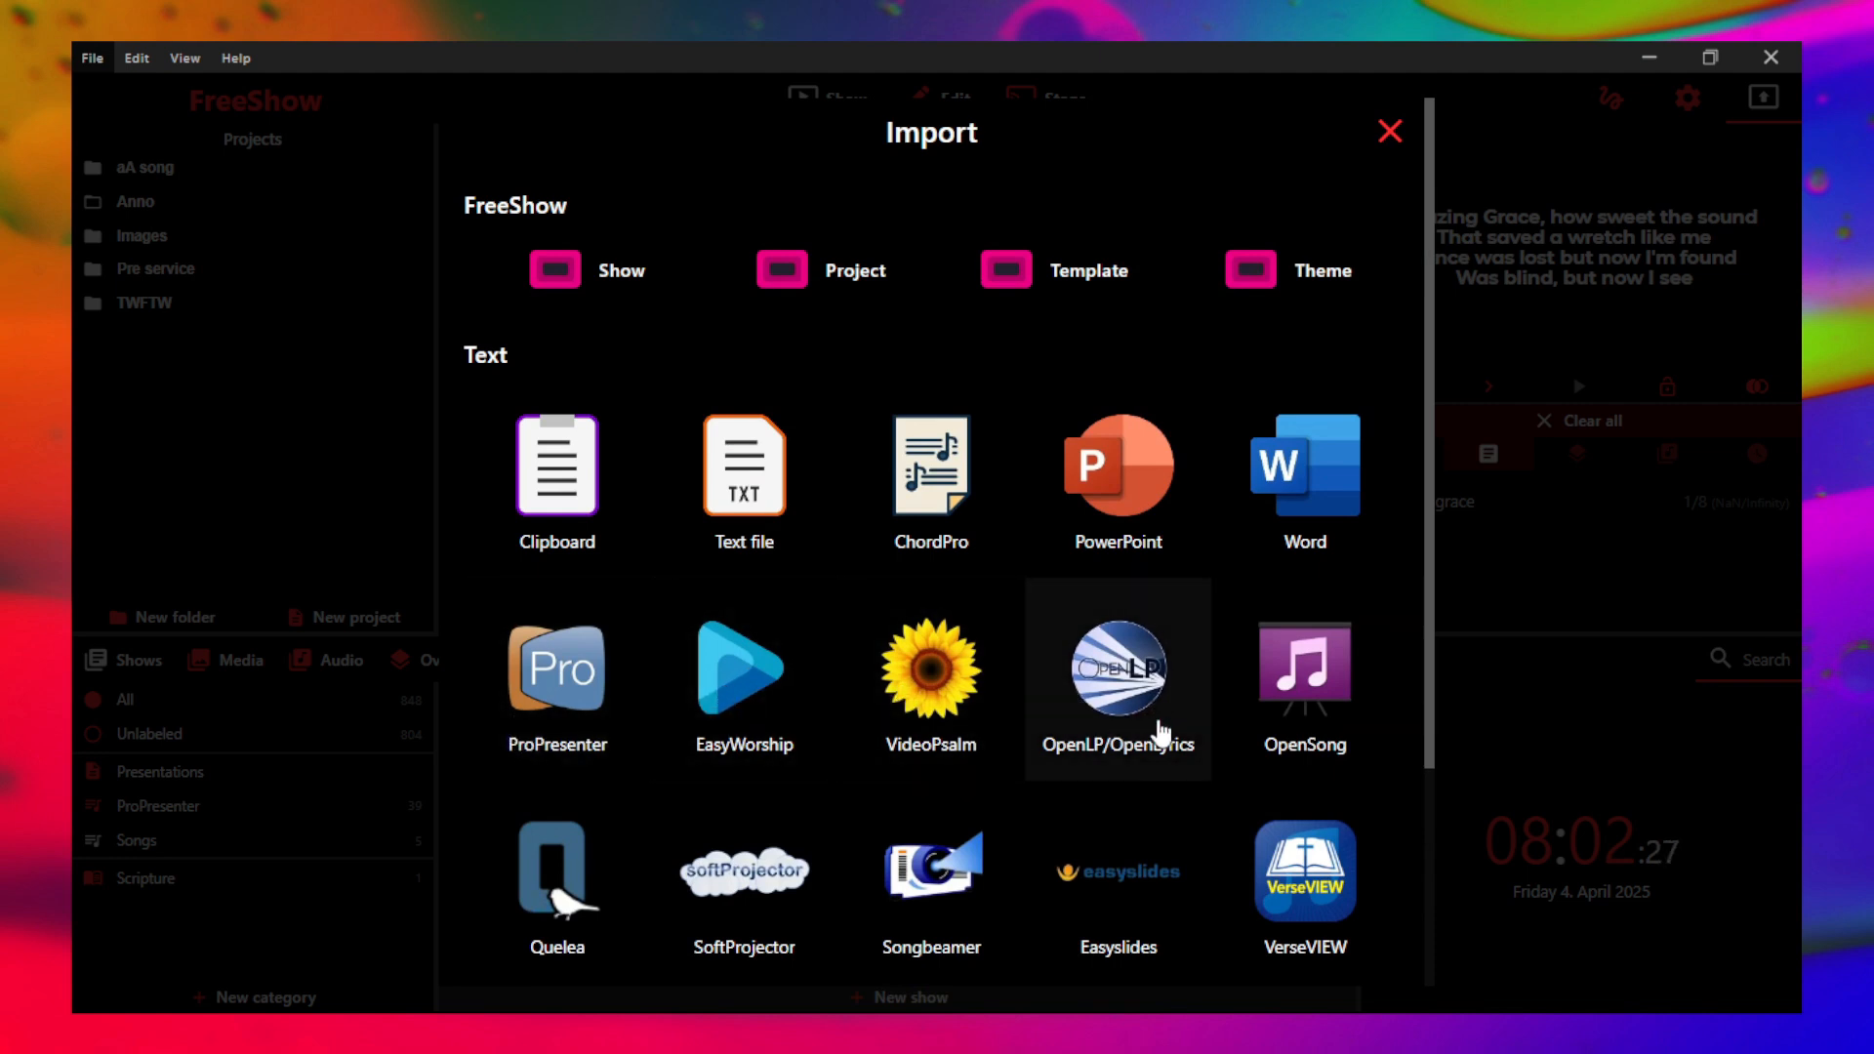
- Import SongWords.db from the "freeshow import" folder on the Desktop, using EasyWorship as the source format
scroll(976, 771, "down", 3)
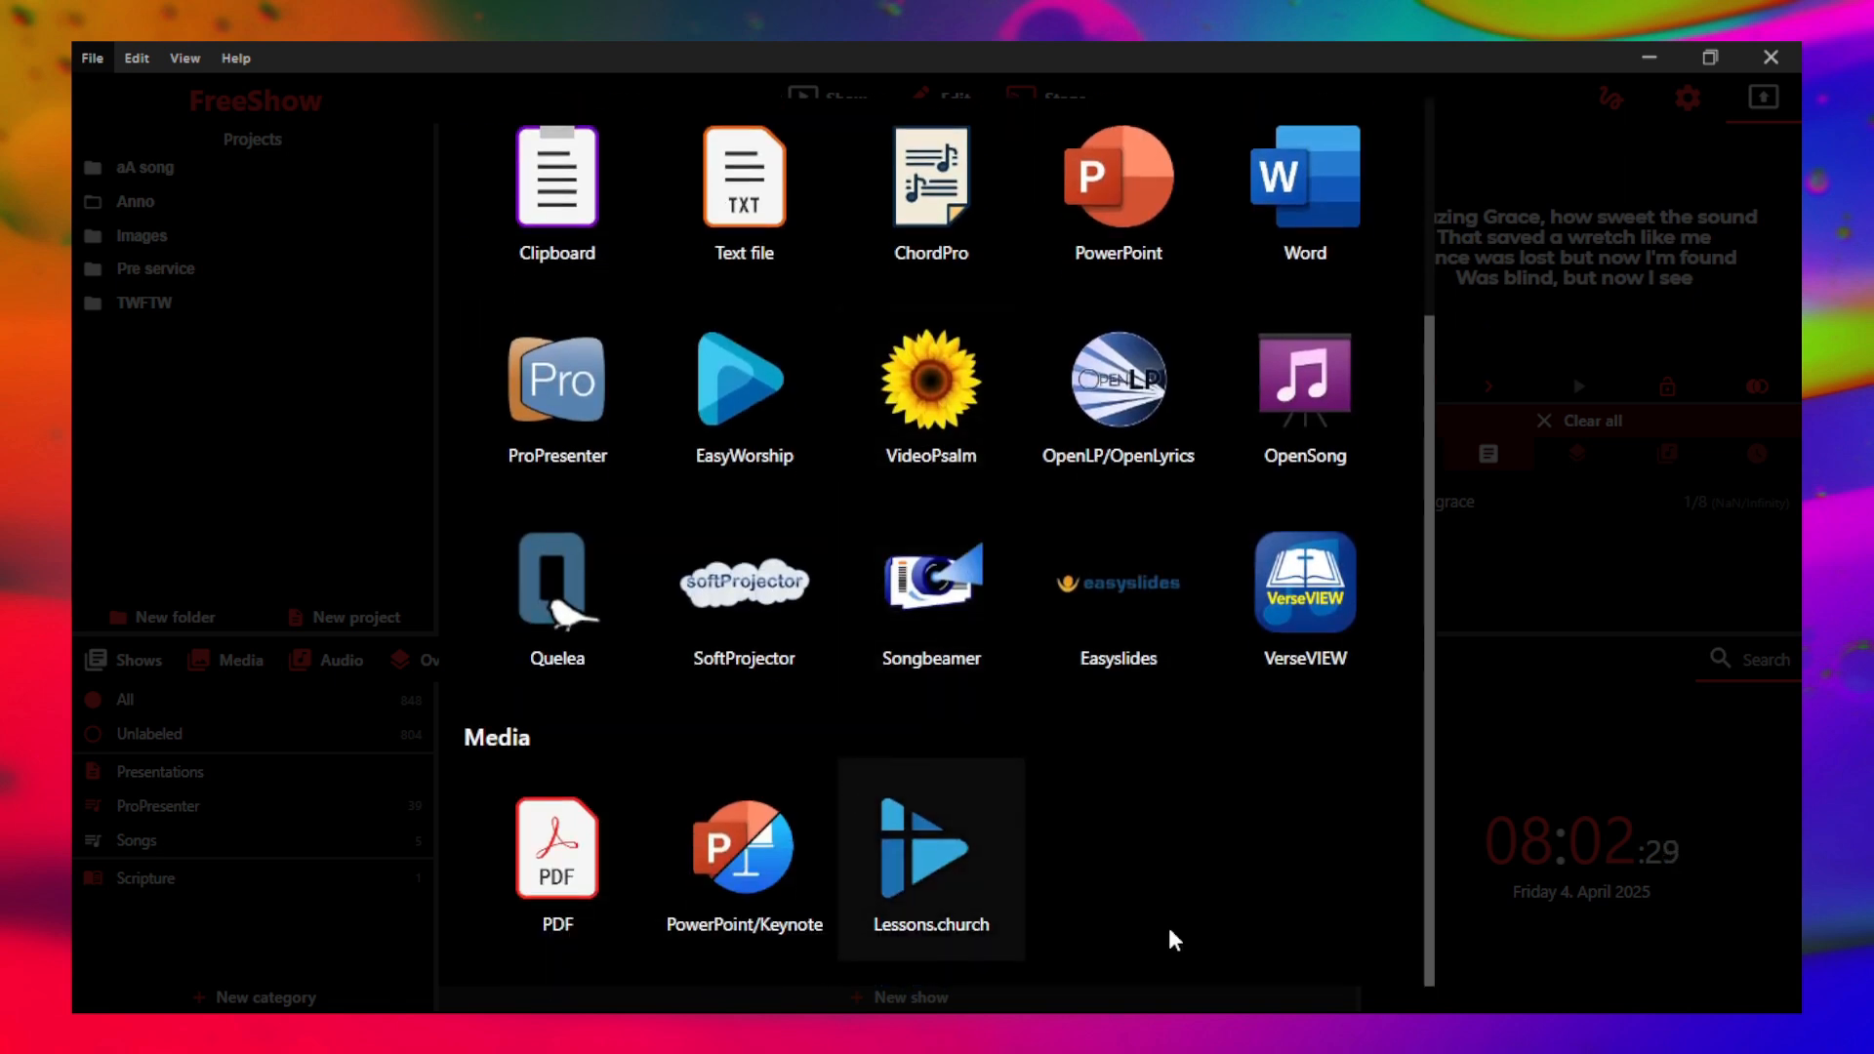
scroll(917, 766, "up", 3)
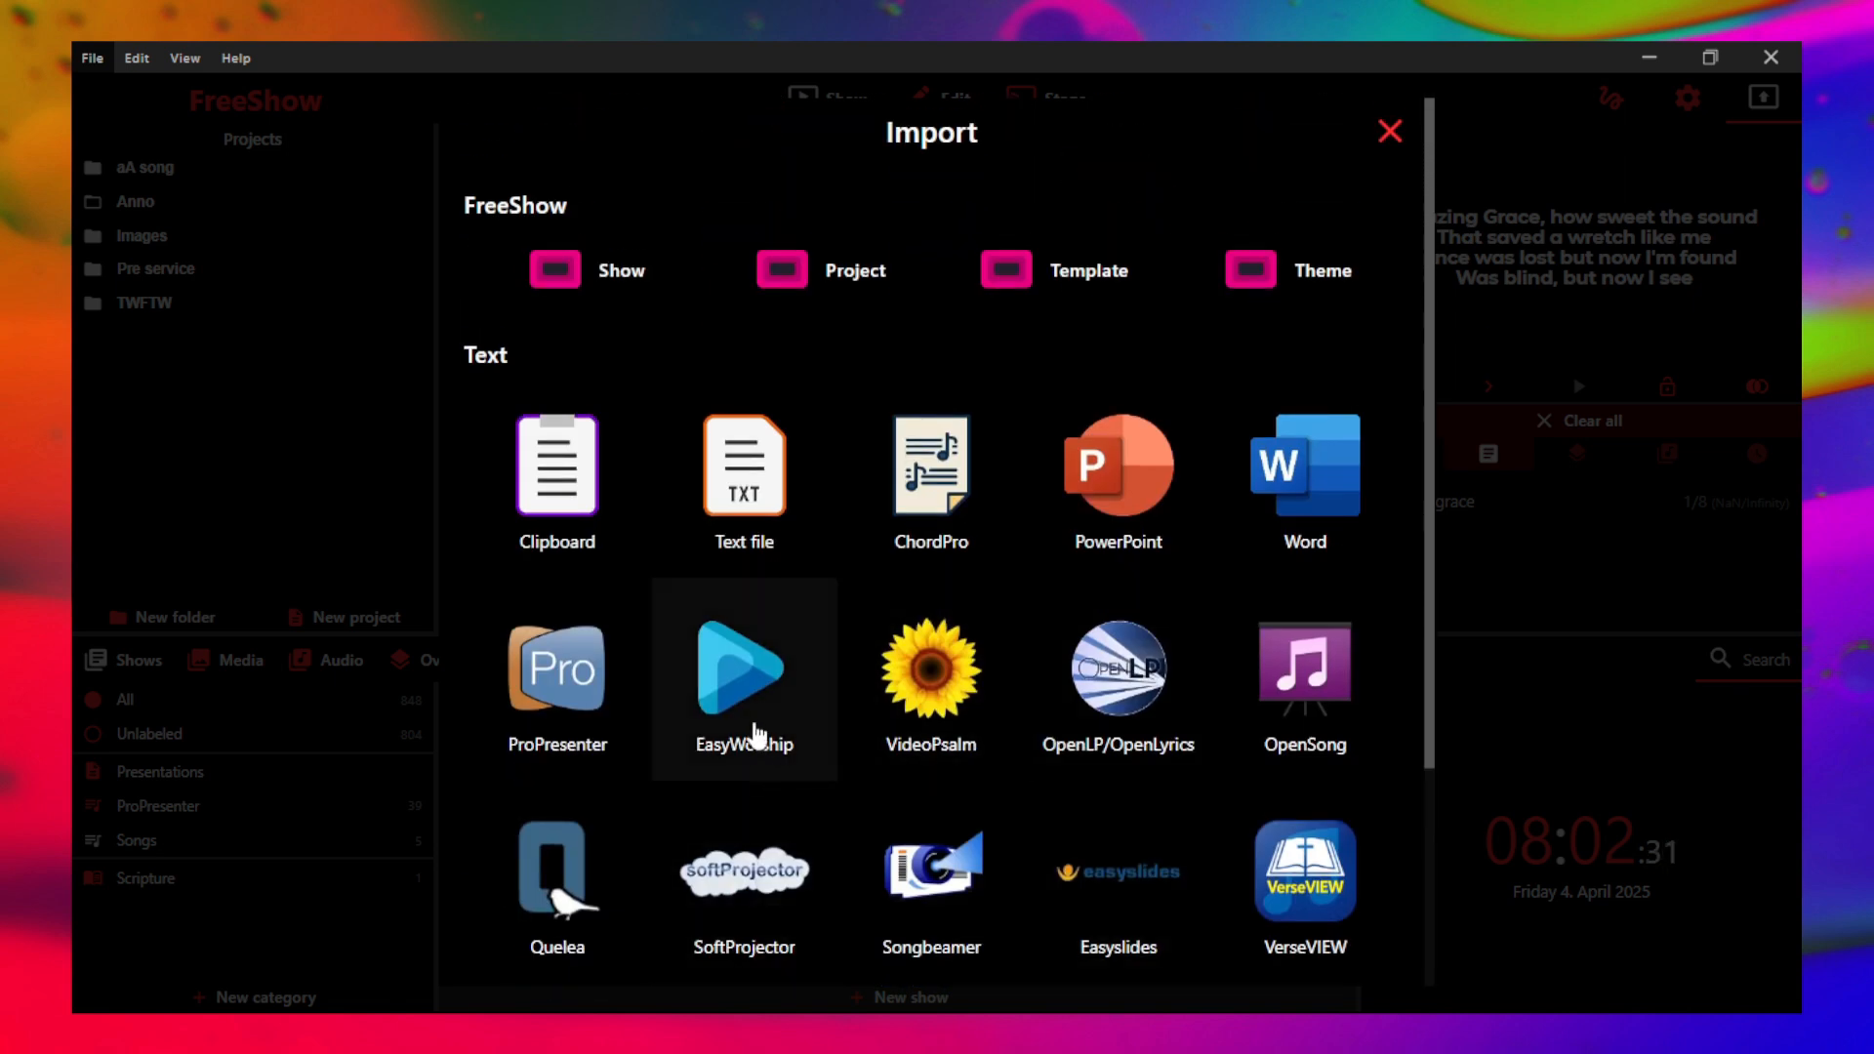
left_click(732, 686)
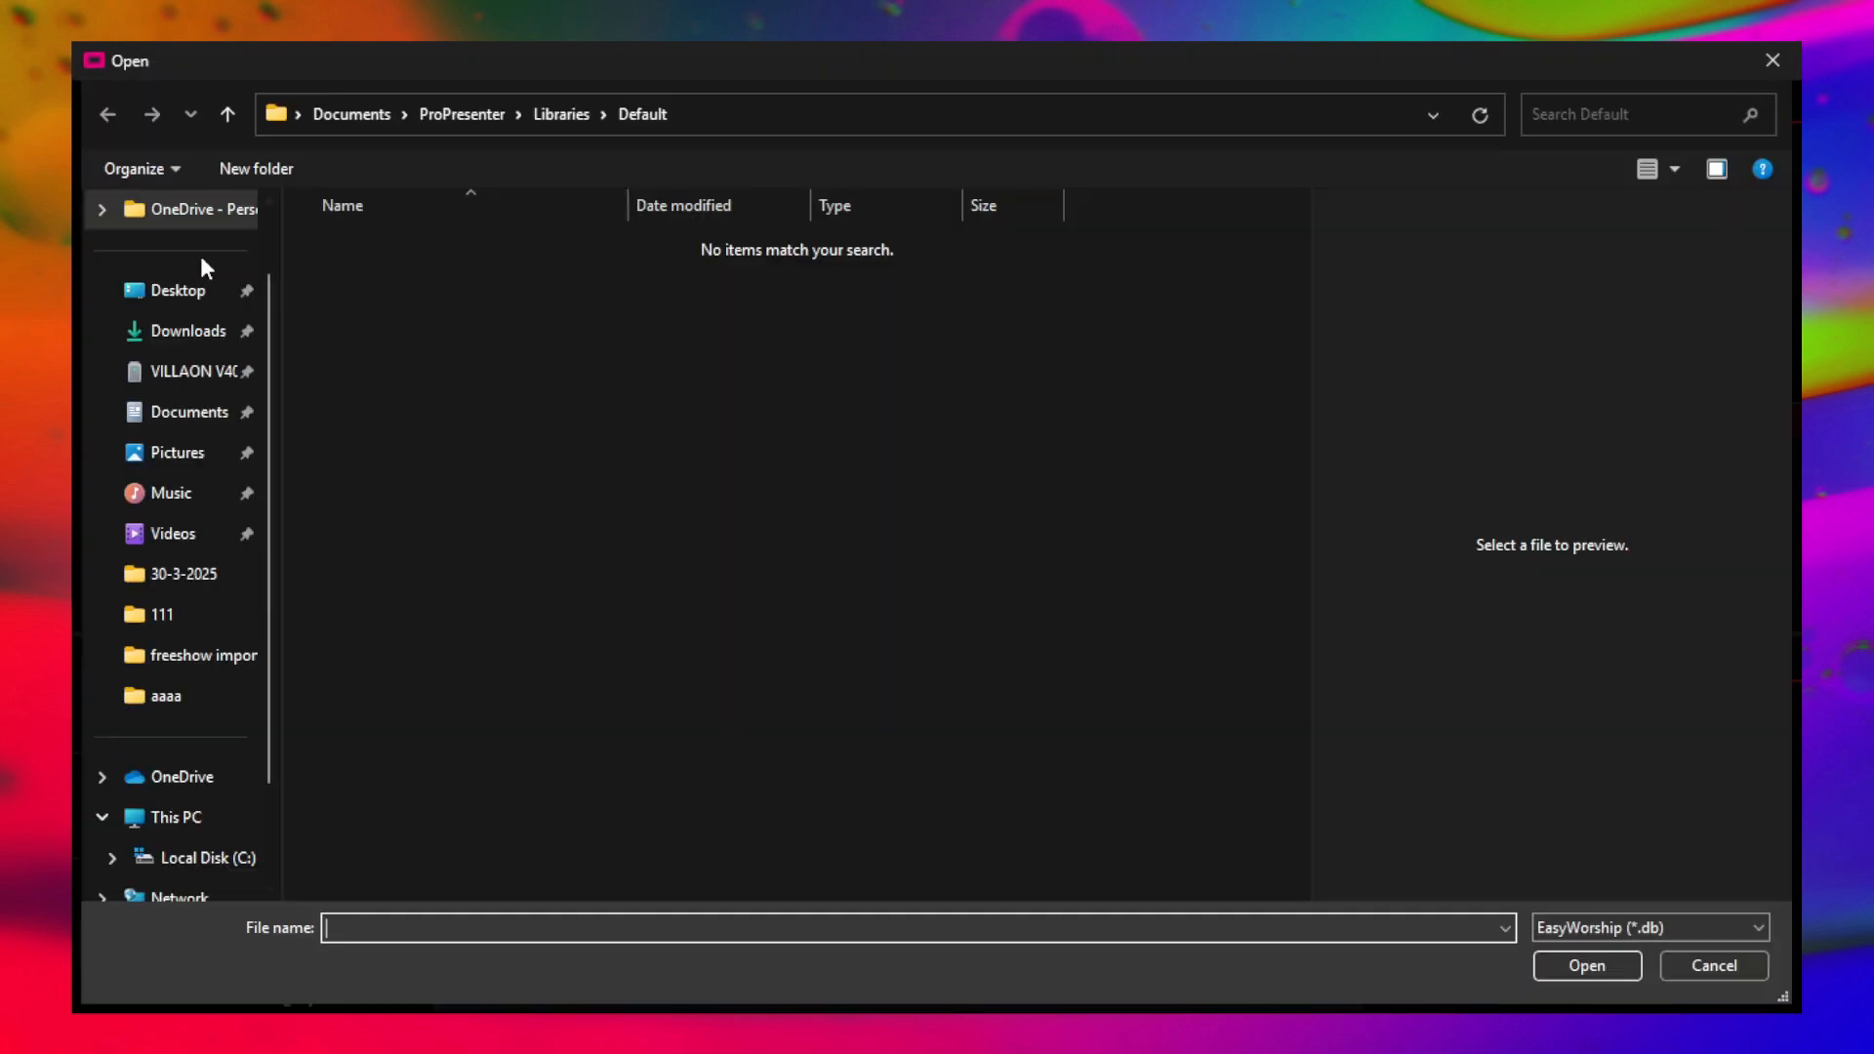
left_click(147, 293)
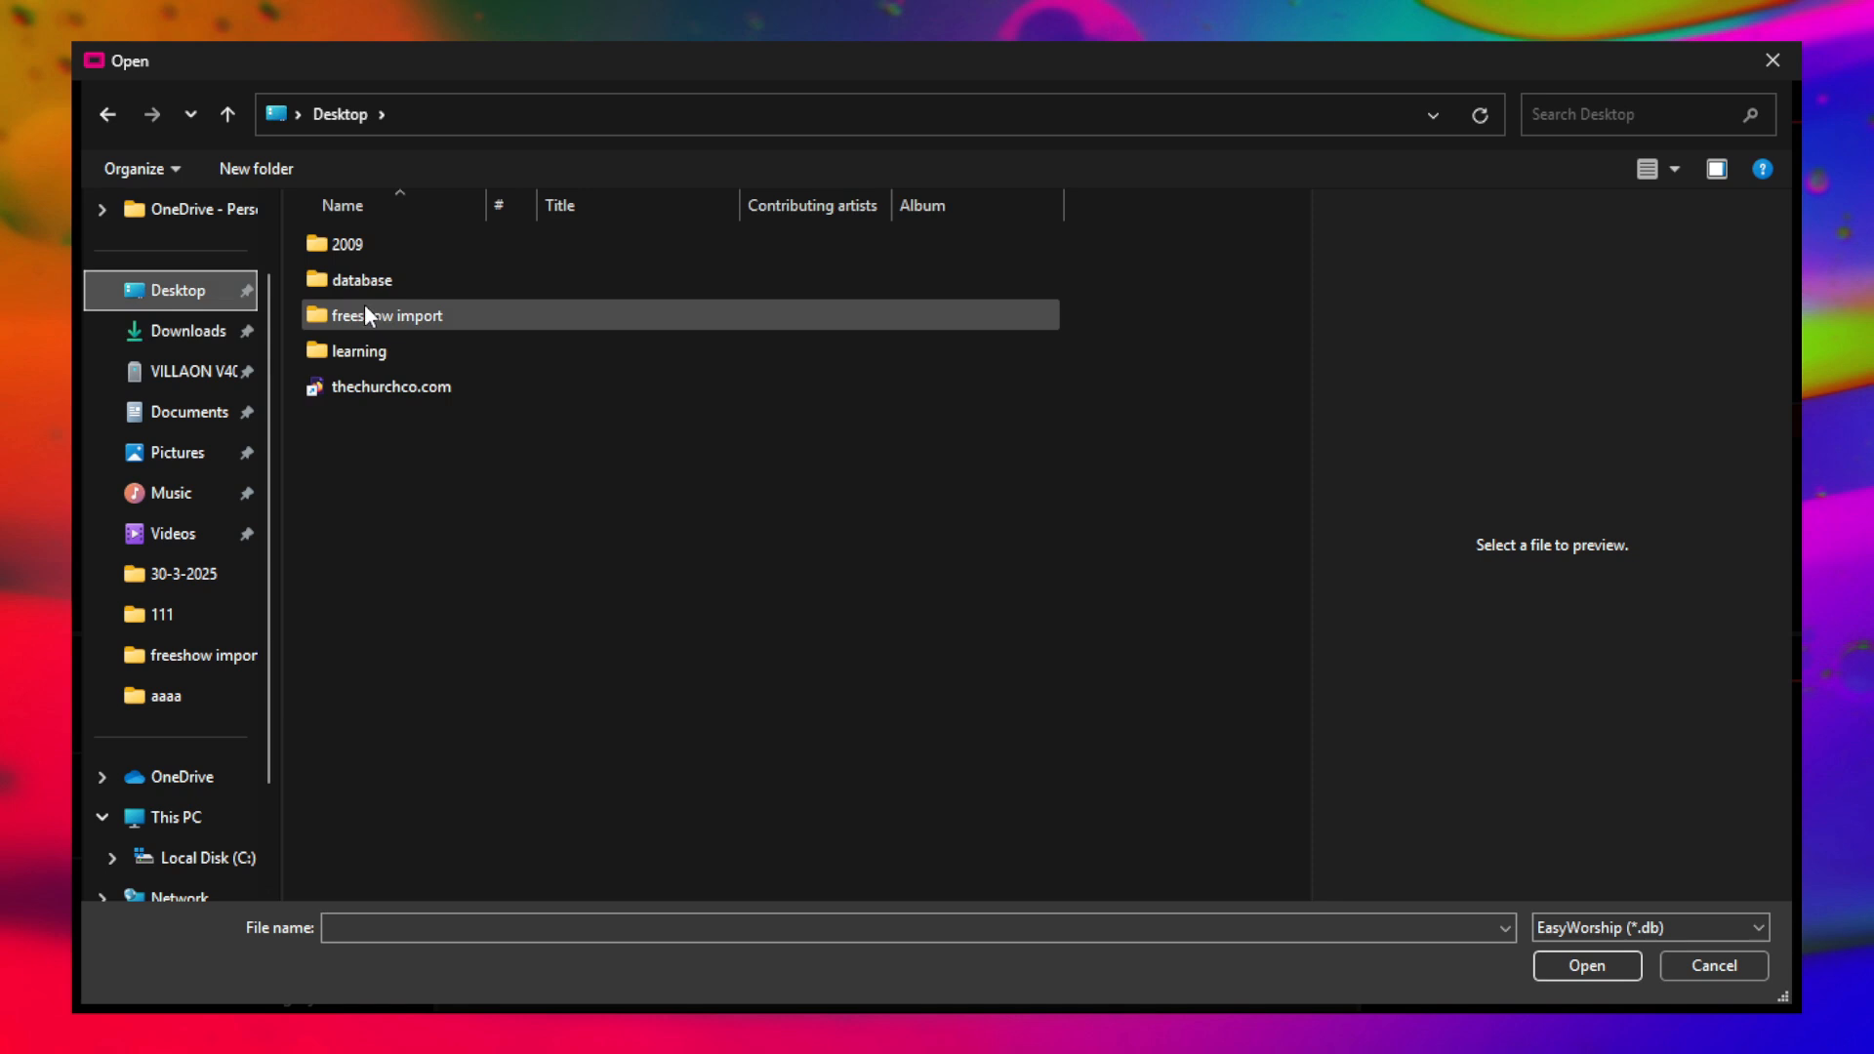
double_click(365, 310)
left_click(394, 248)
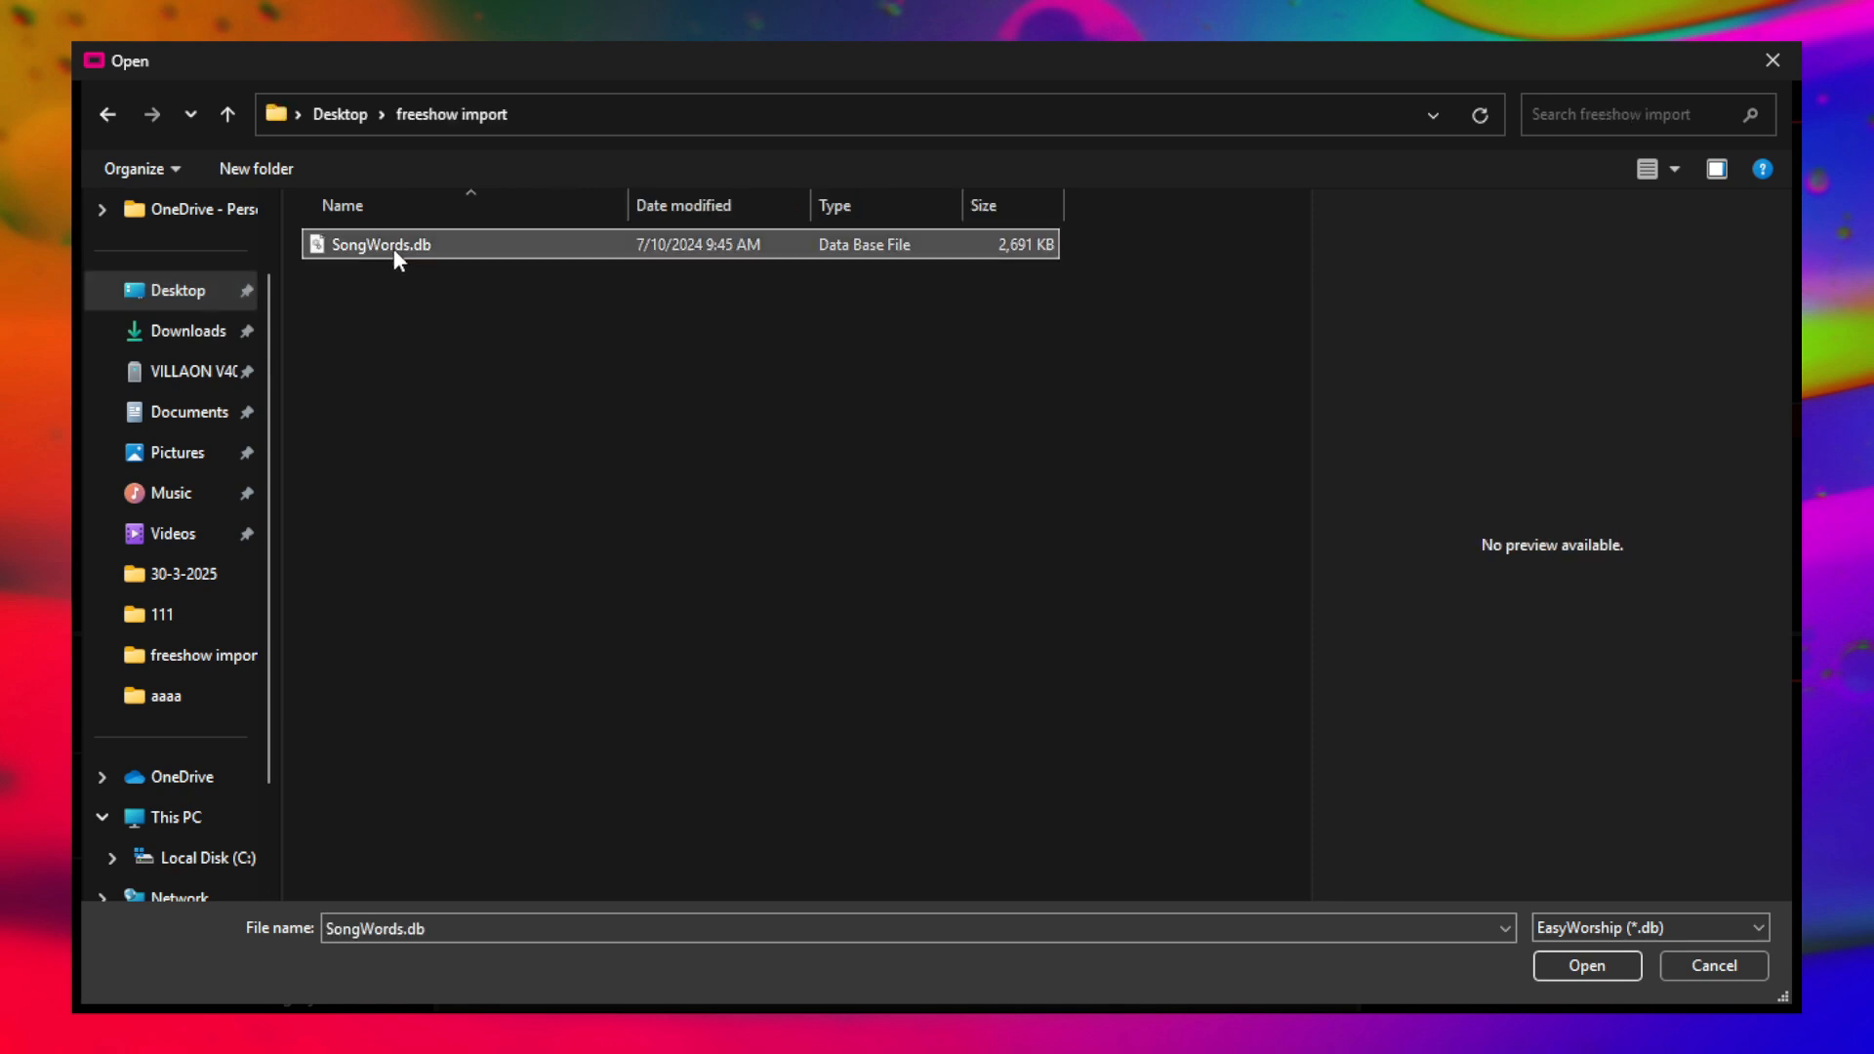
double_click(394, 248)
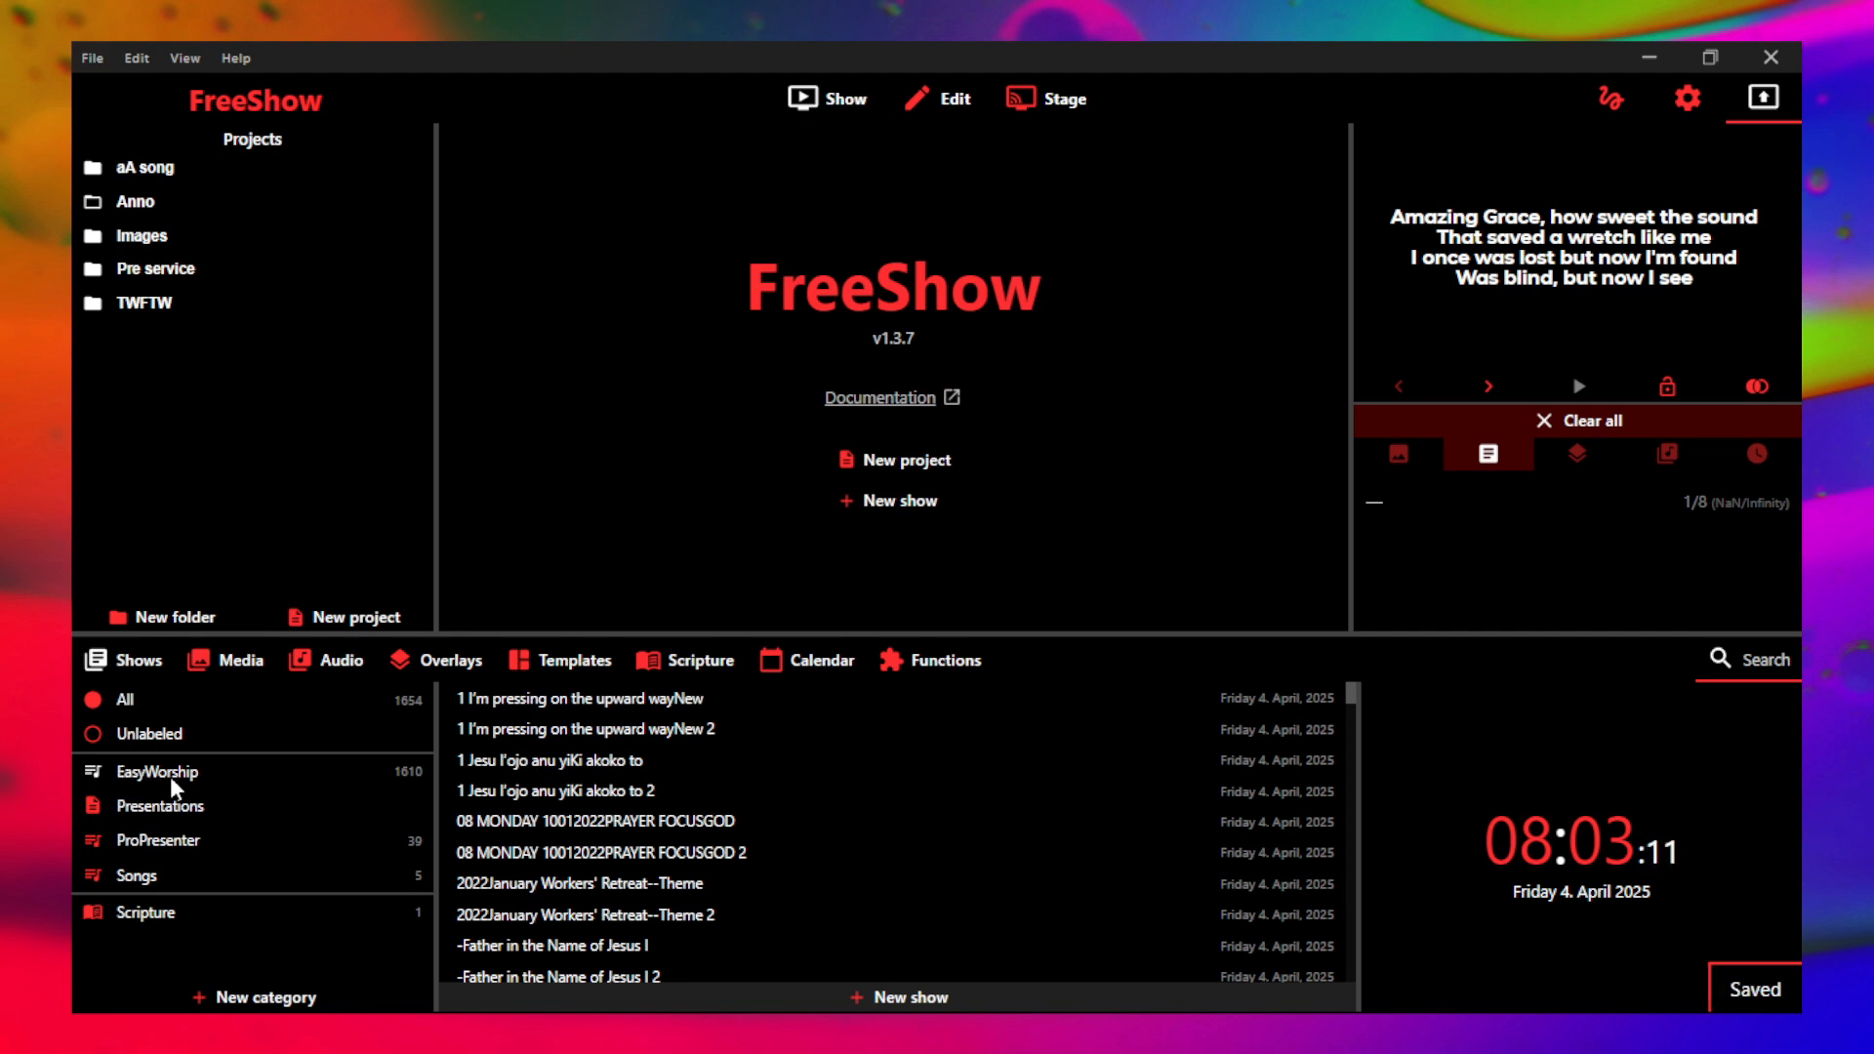
- Open the imported show "08 MONDAY 10012022PRAYER FOCUSGOD" and display verses 1, 2, 3, 4, 8 and 6 on the output
scroll(795, 794, "down", 5)
mouse_move(1351, 702)
left_mouse_down()
mouse_move(1352, 972)
mouse_move(1360, 675)
left_mouse_up()
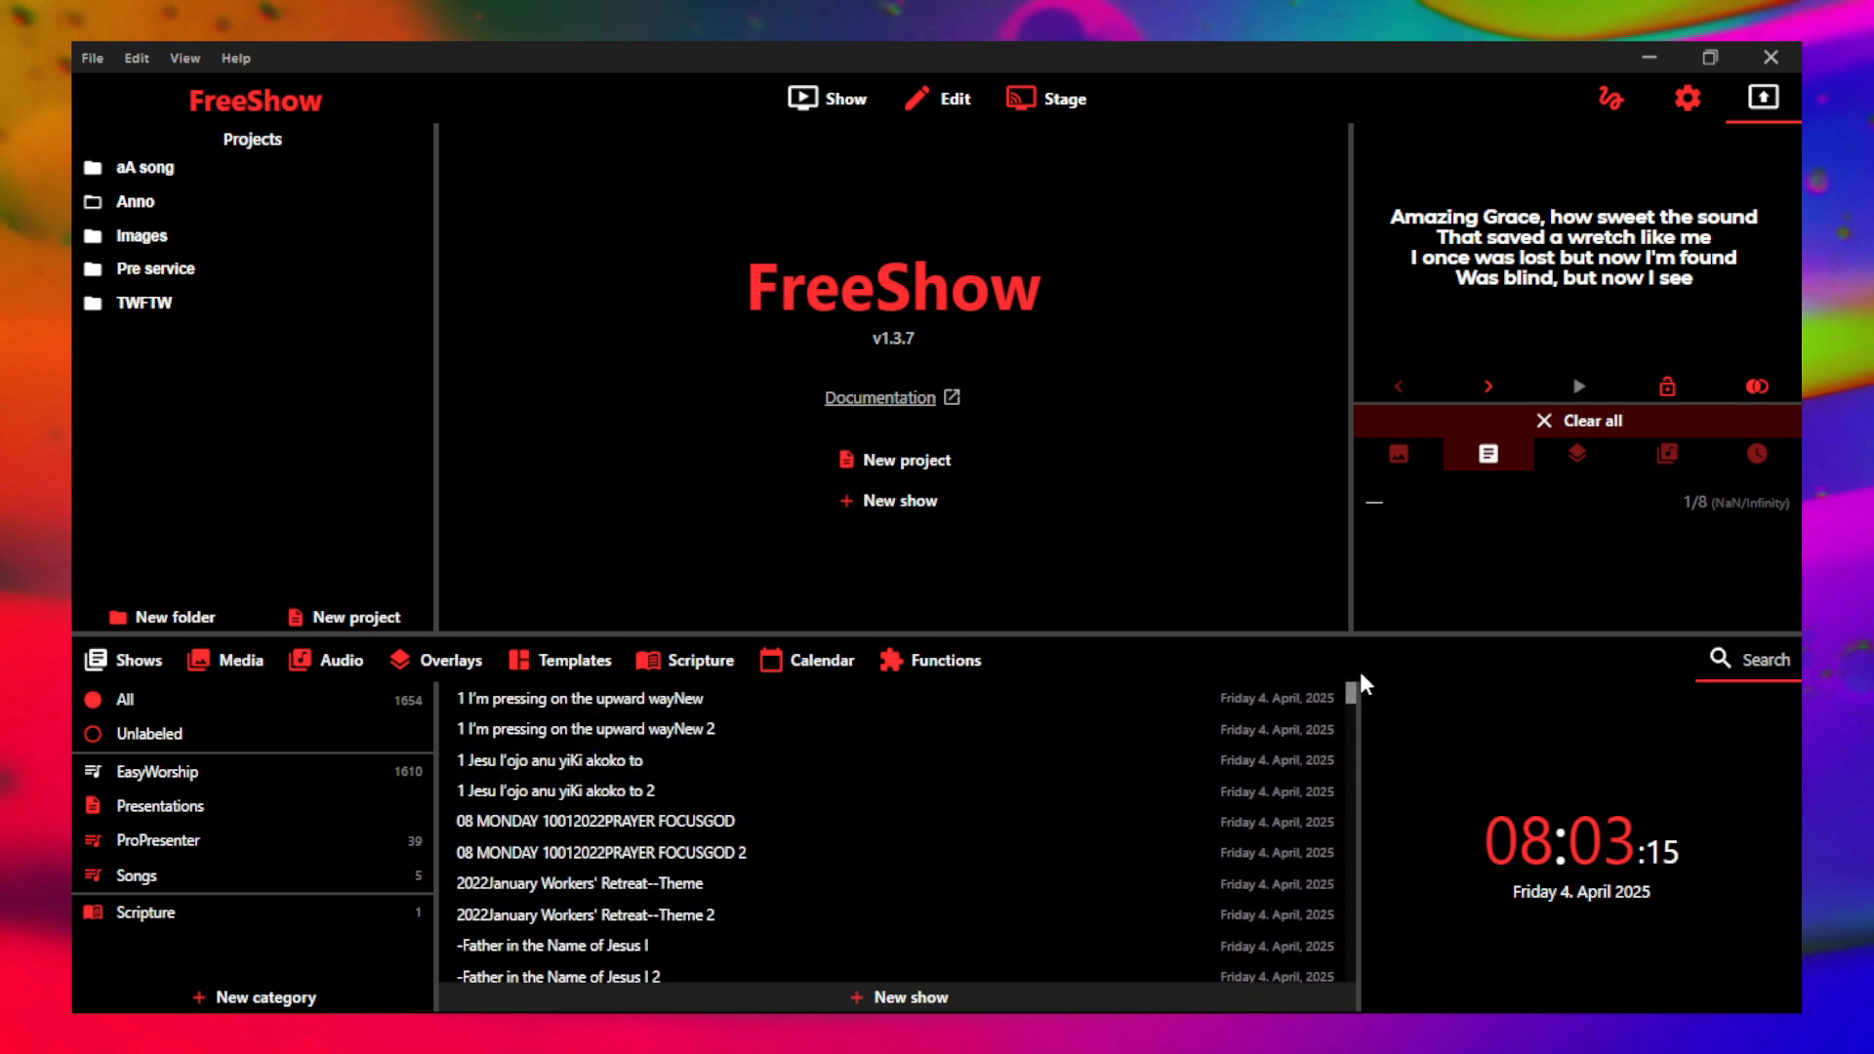
left_click(630, 832)
left_click(590, 175)
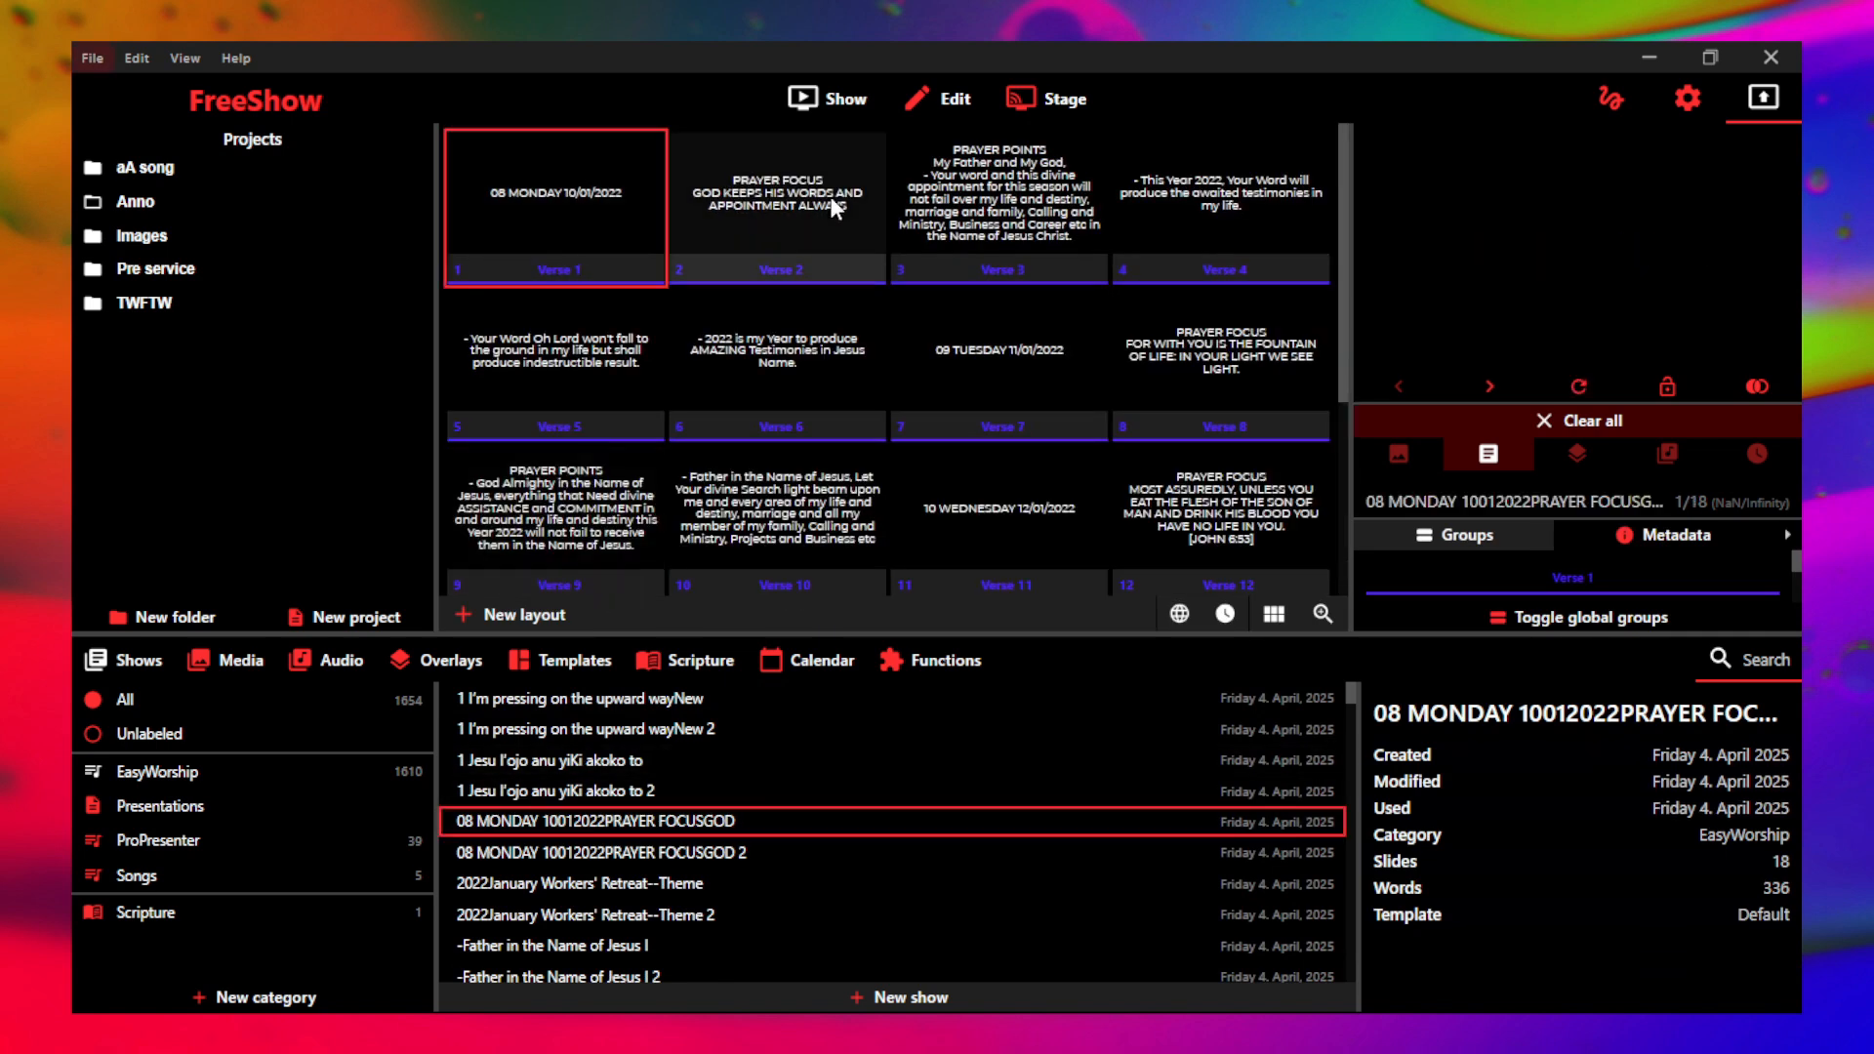
left_click(832, 214)
left_click(958, 237)
left_click(1154, 227)
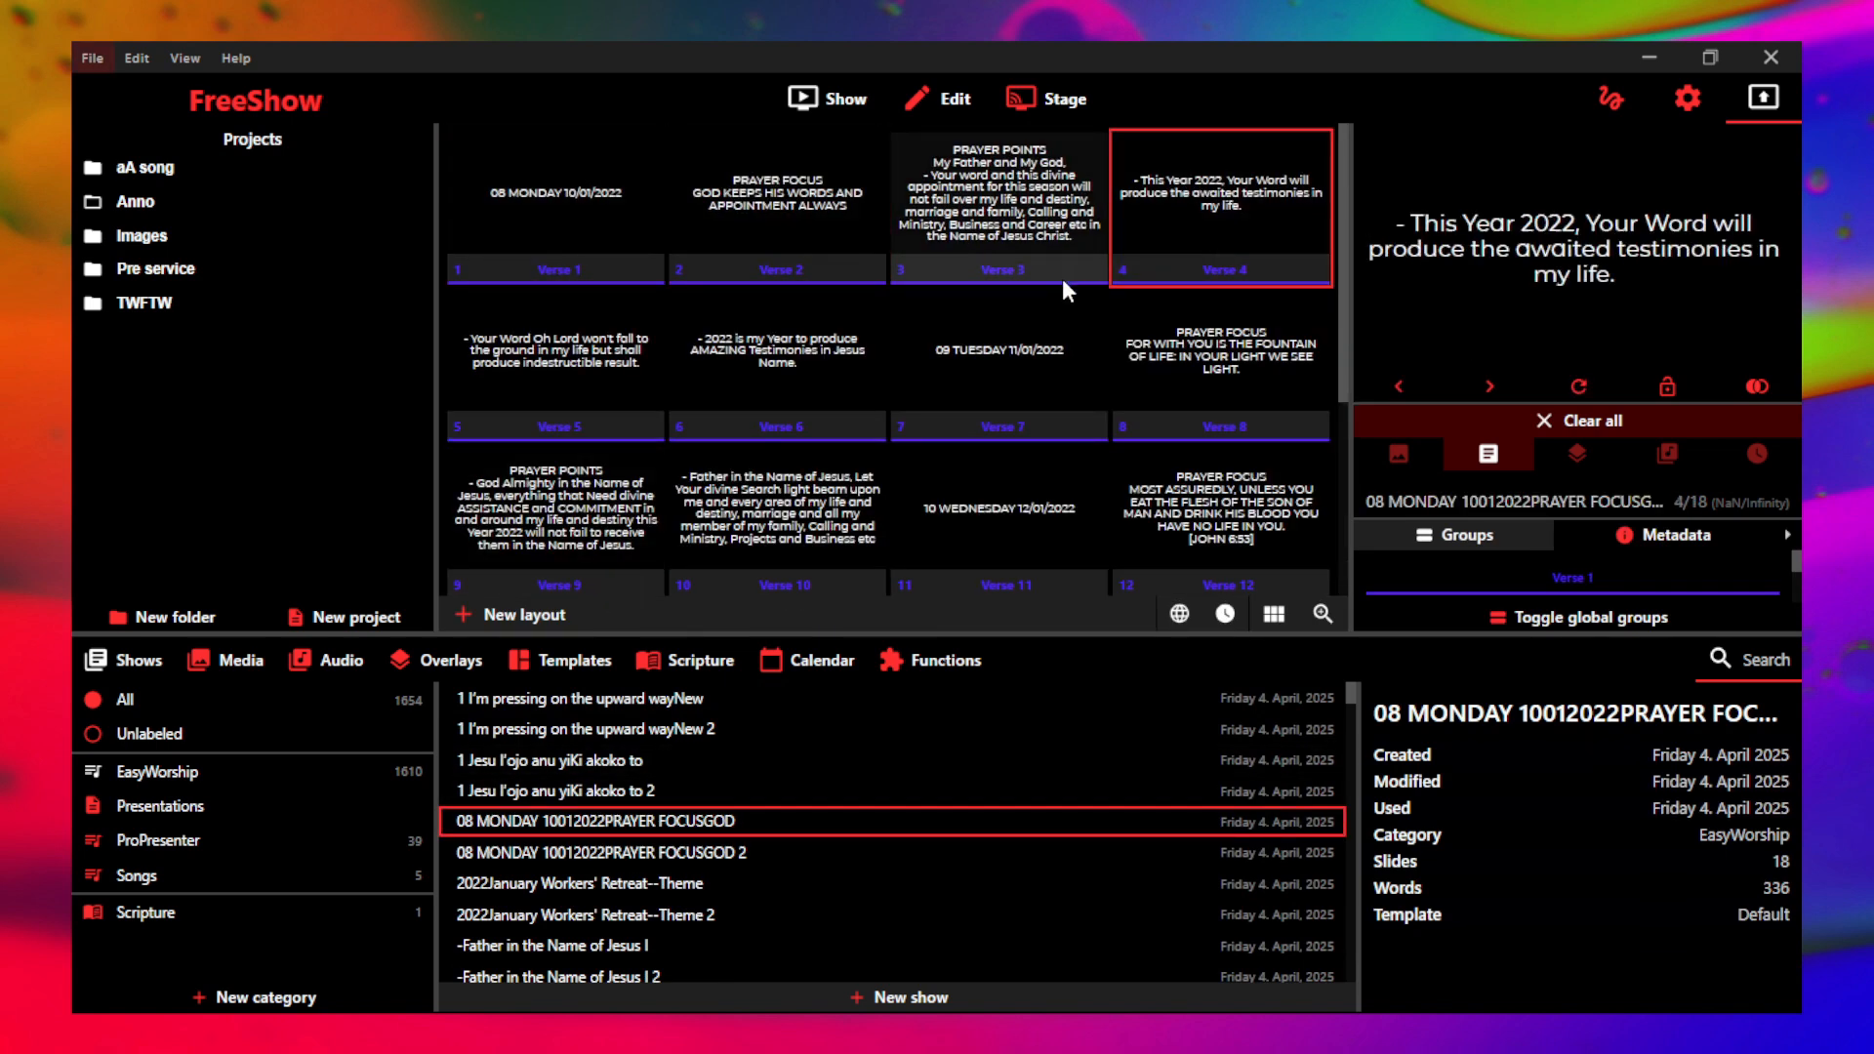
left_click(1196, 384)
left_click(803, 371)
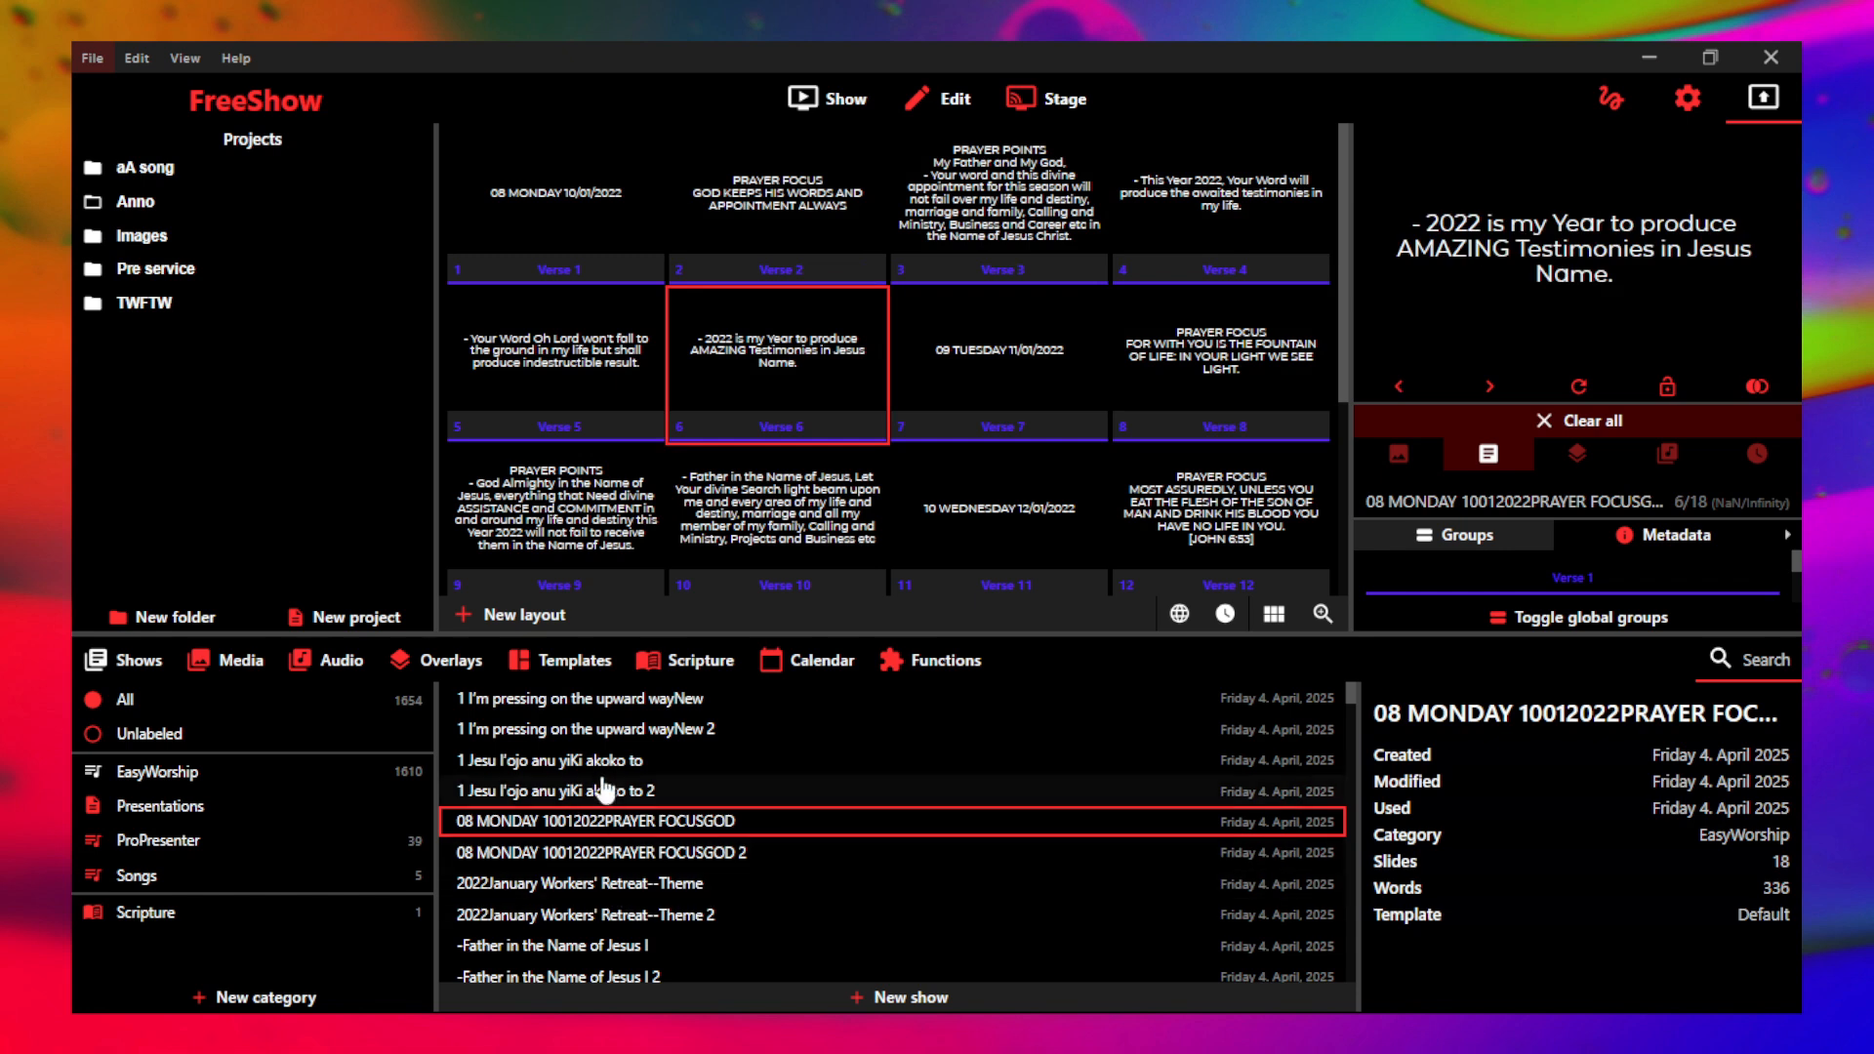
- Open the show "1 Jesu l'ojo anu yiKi akoko to 2" and advance the output through its slides to Verse 4
left_click(722, 790)
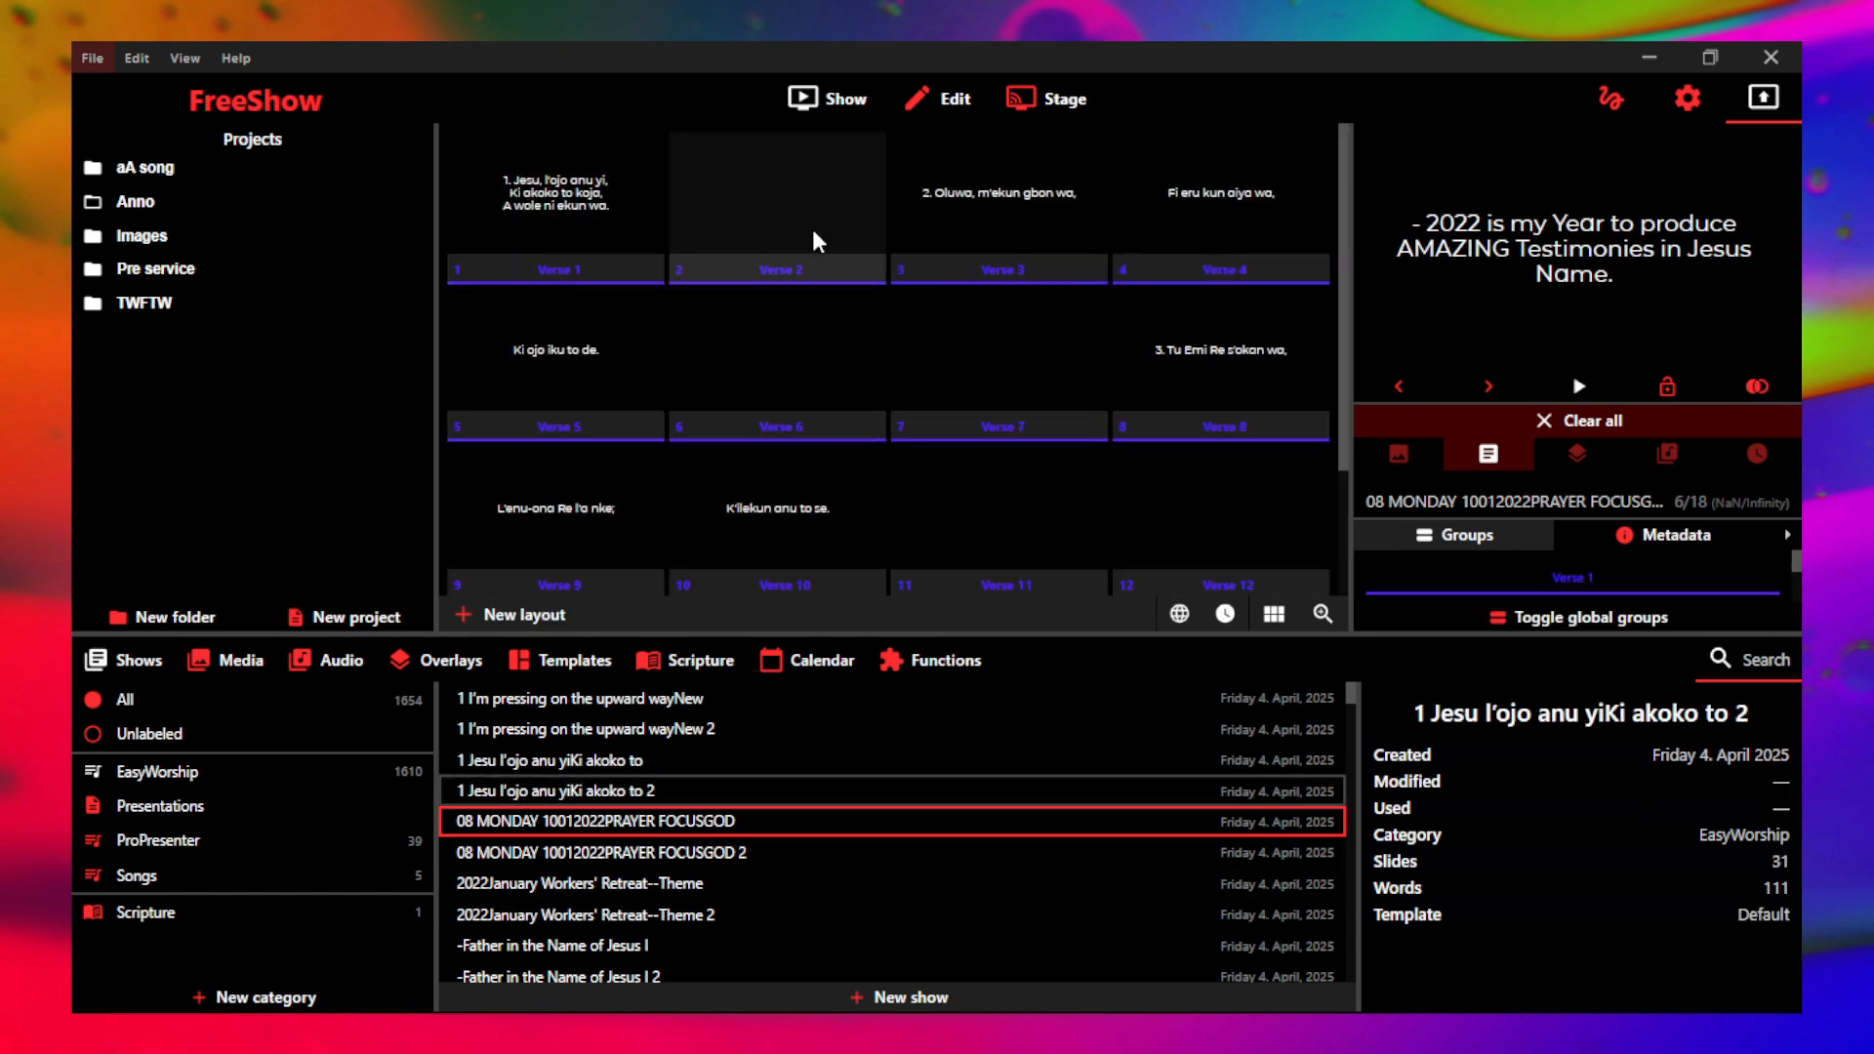
key("Right")
key("Right")
key("Right")
key("Right")
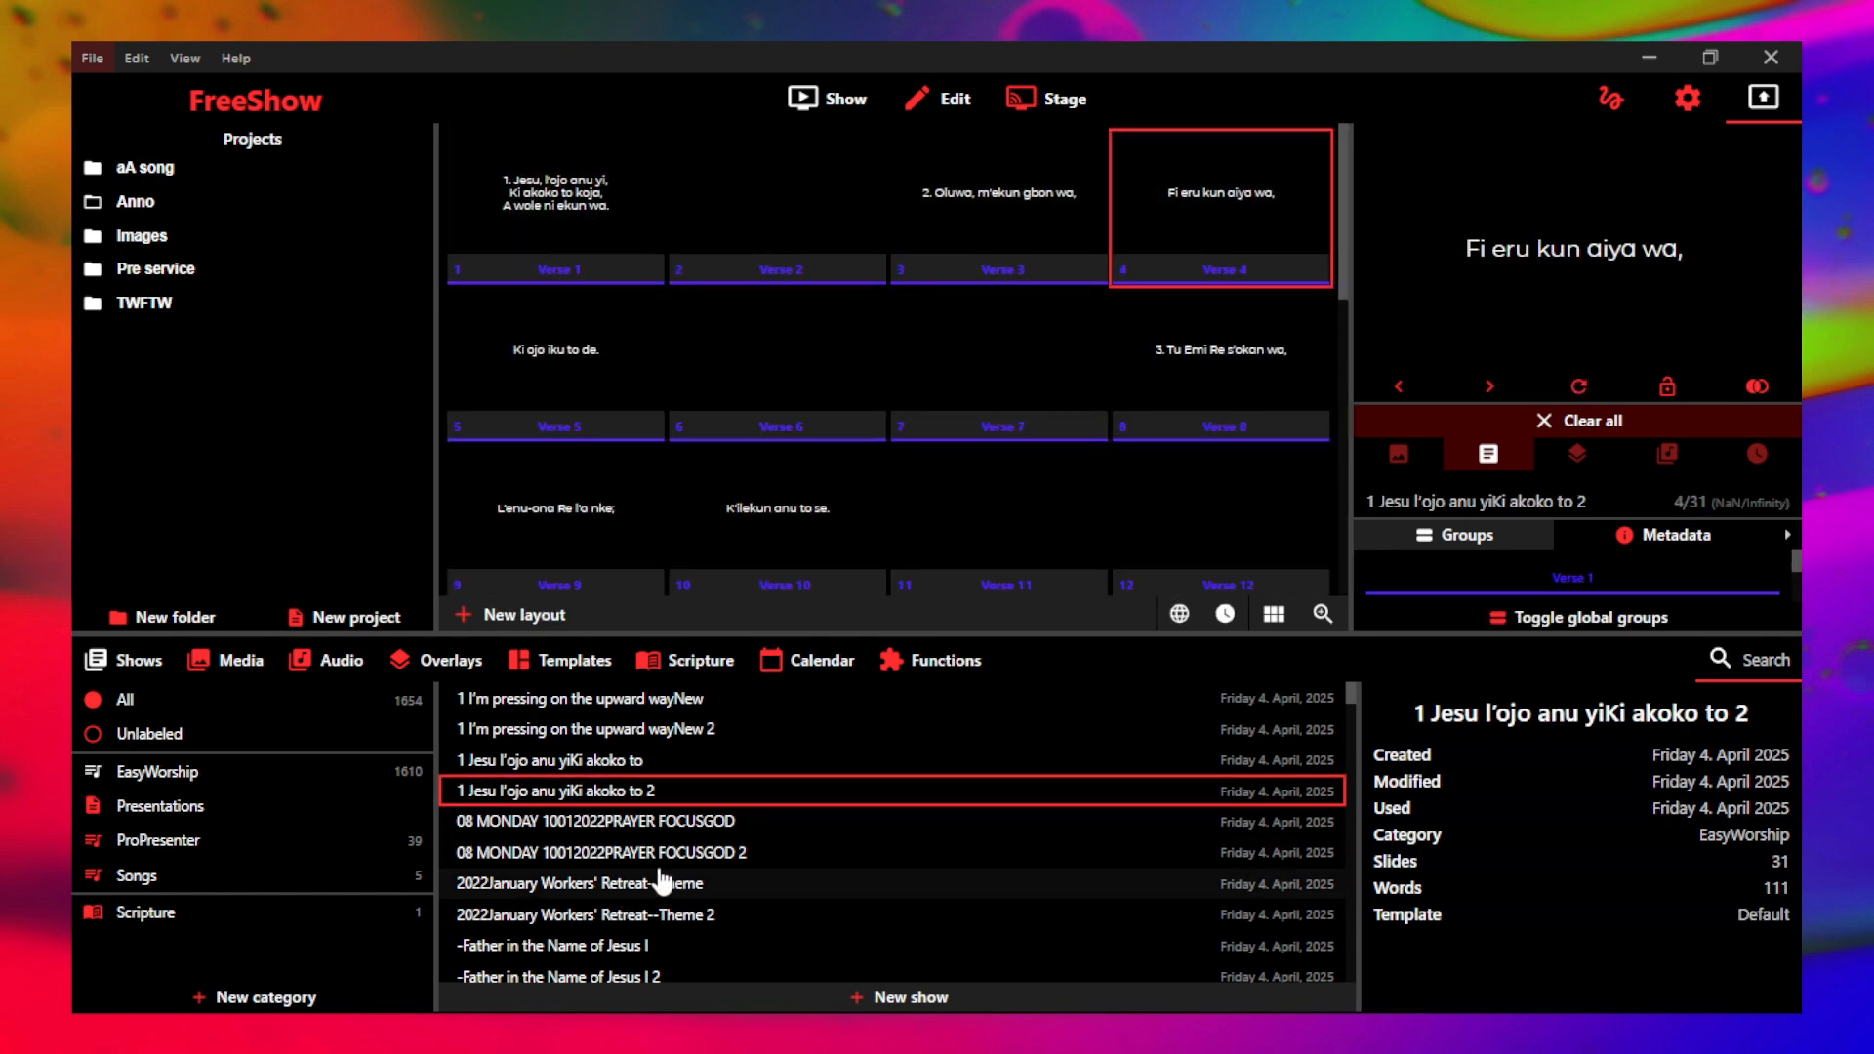
- Open the show "Abide with meThe hymn was written" and display its Verse 1 slide on the output
scroll(657, 884, "down", 10)
scroll(680, 914, "down", 15)
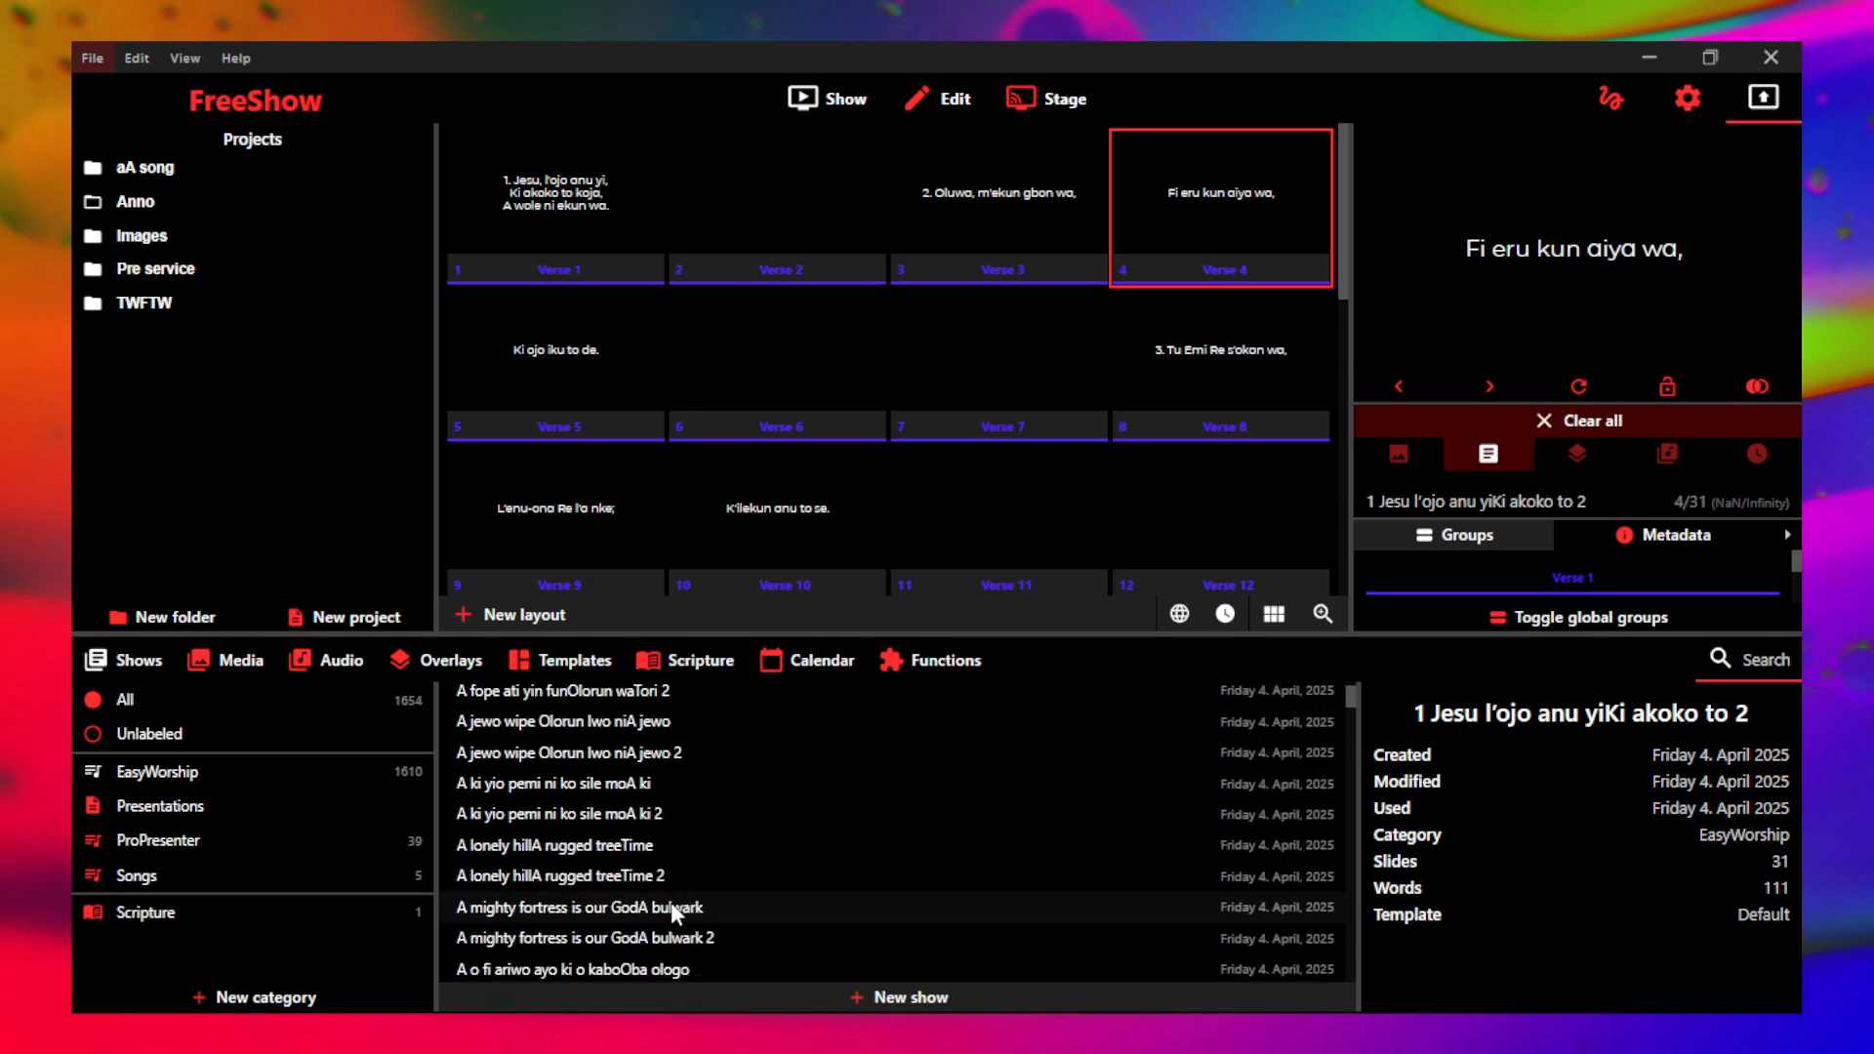
scroll(586, 859, "up", 3)
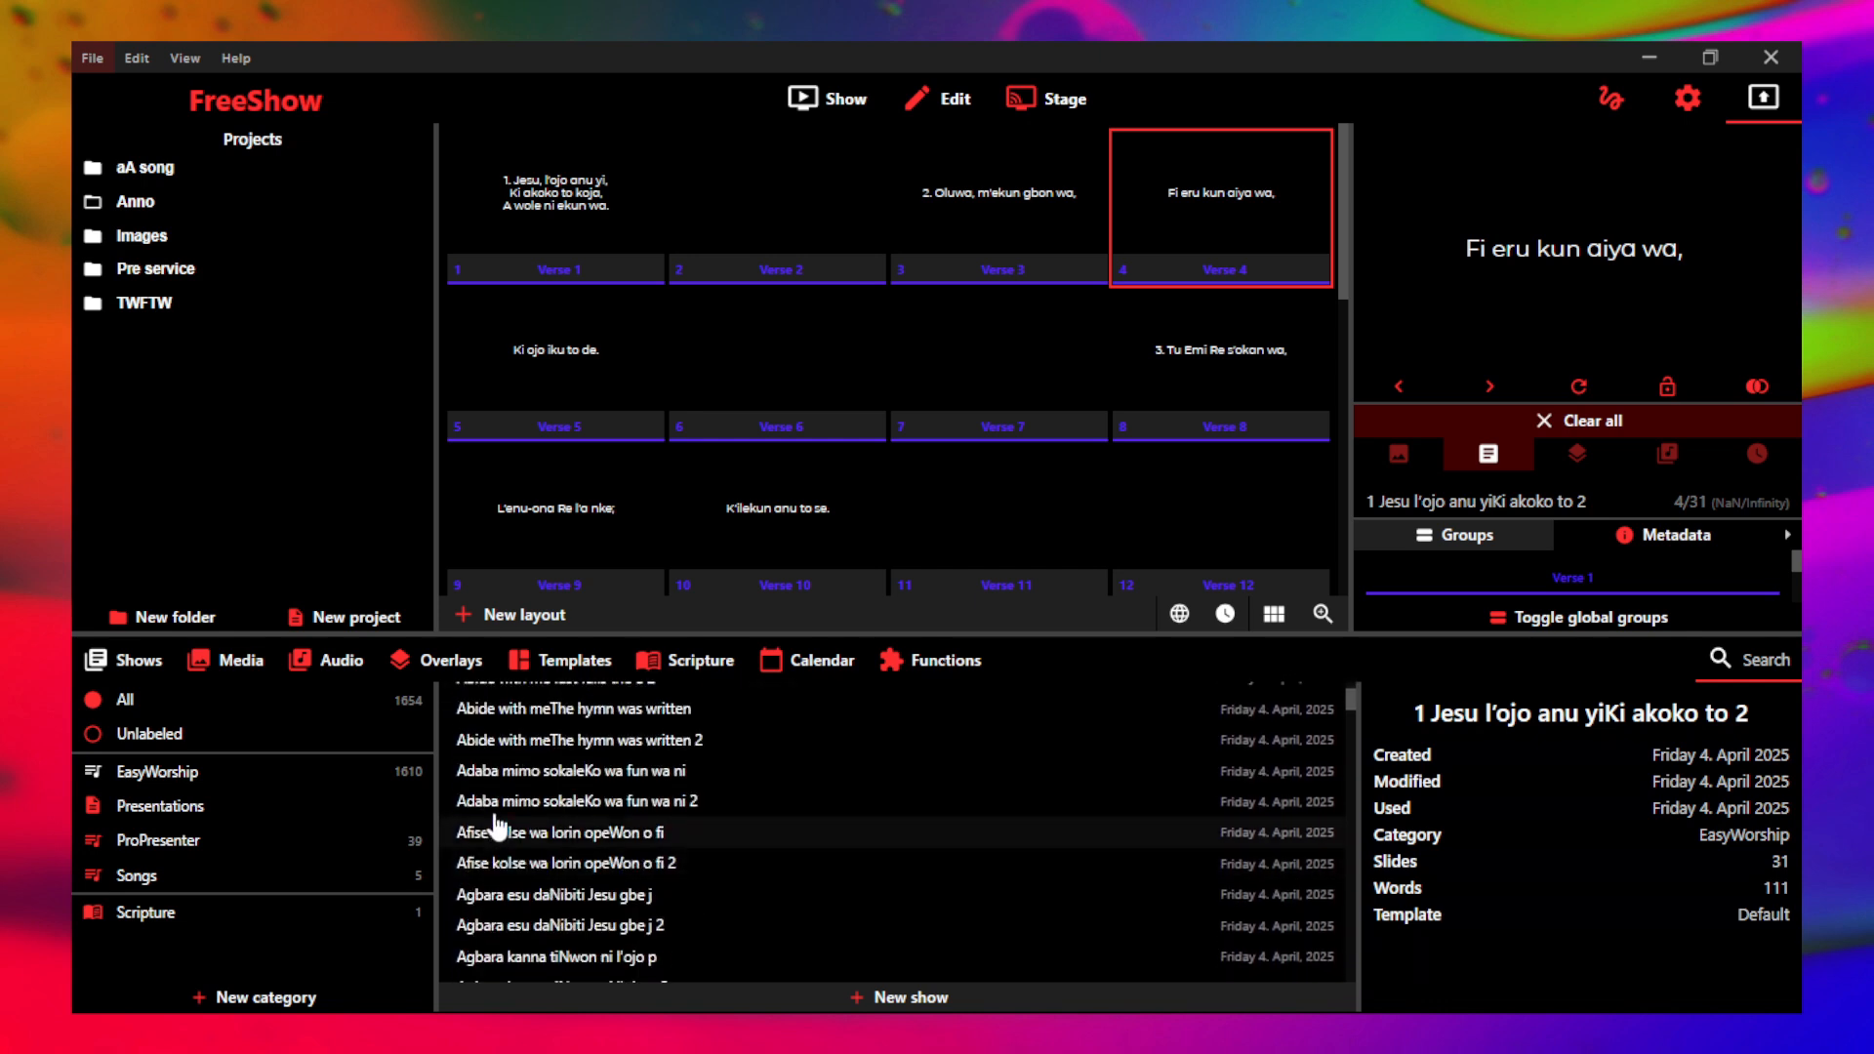
left_click(513, 712)
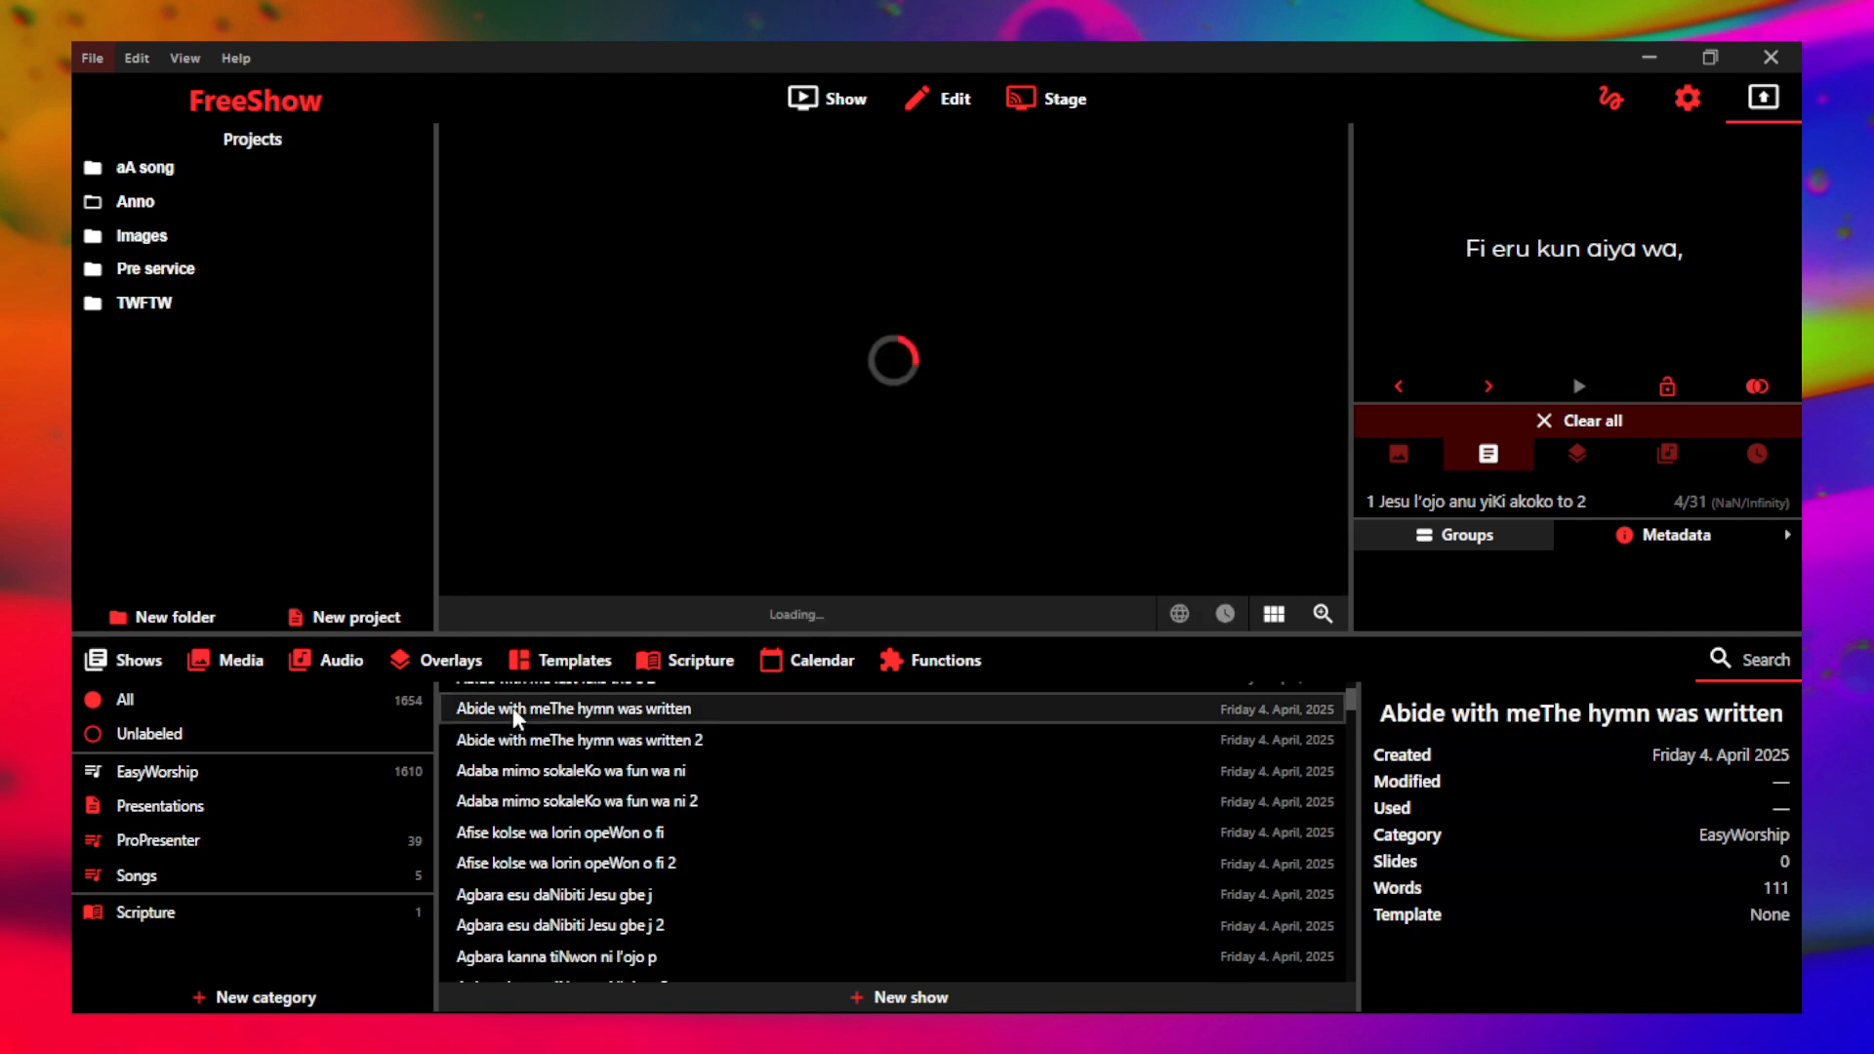
left_click(539, 229)
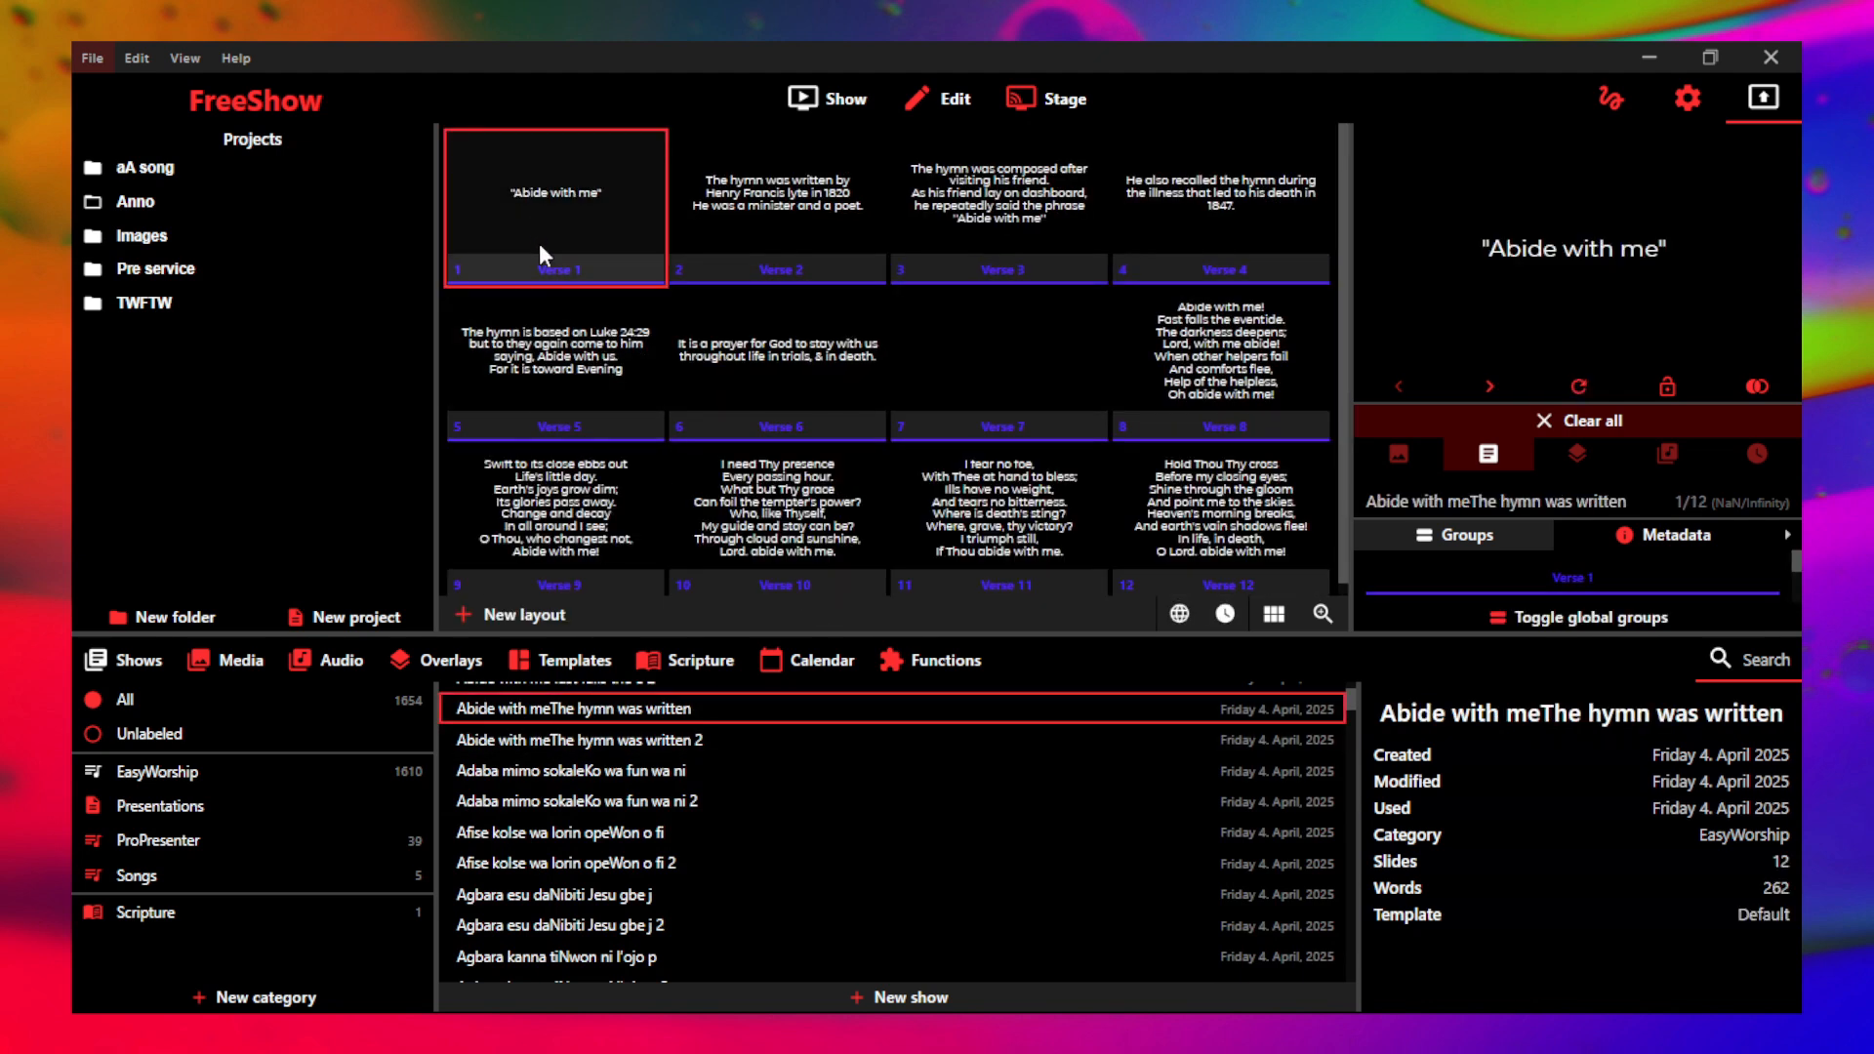
- Add the BACK image from the Images project as background to the Verse 1 slide, and output verses 1, 2 and 8
left_click(200, 249)
left_click(198, 272)
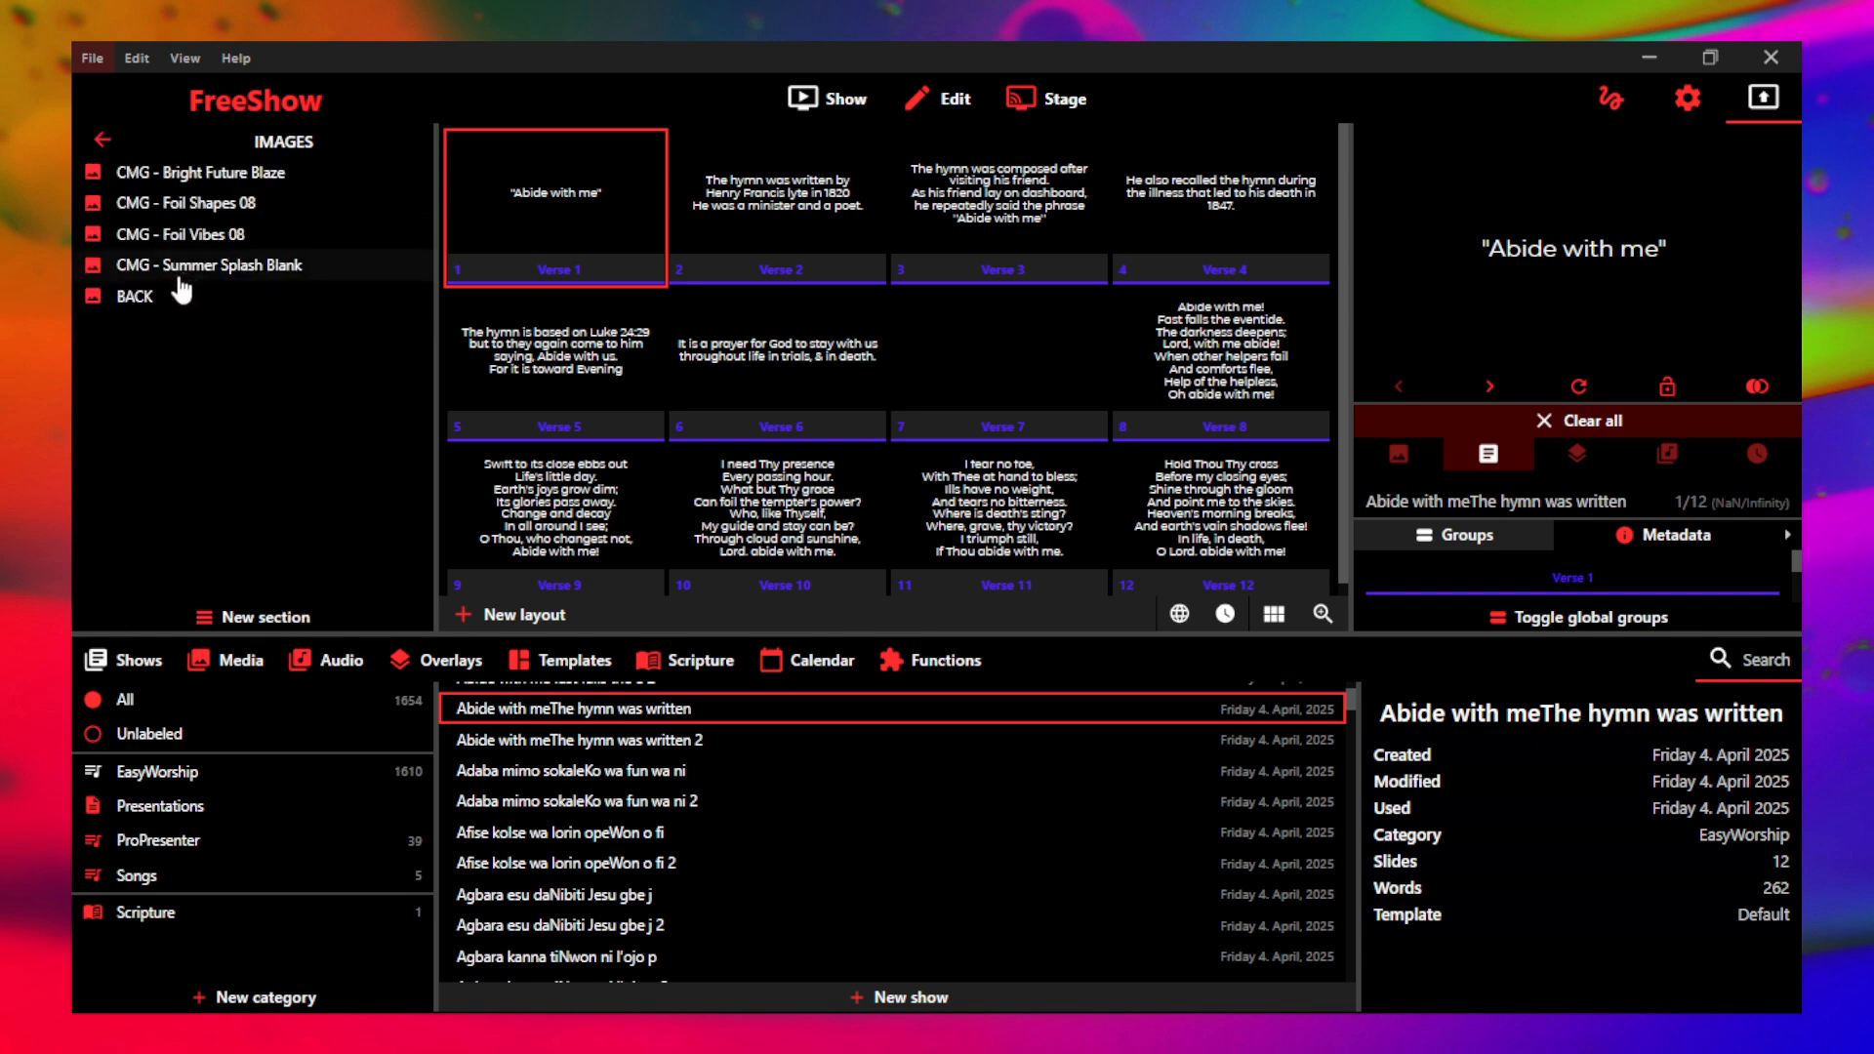
left_click_drag(166, 299, 560, 237)
left_click(544, 223)
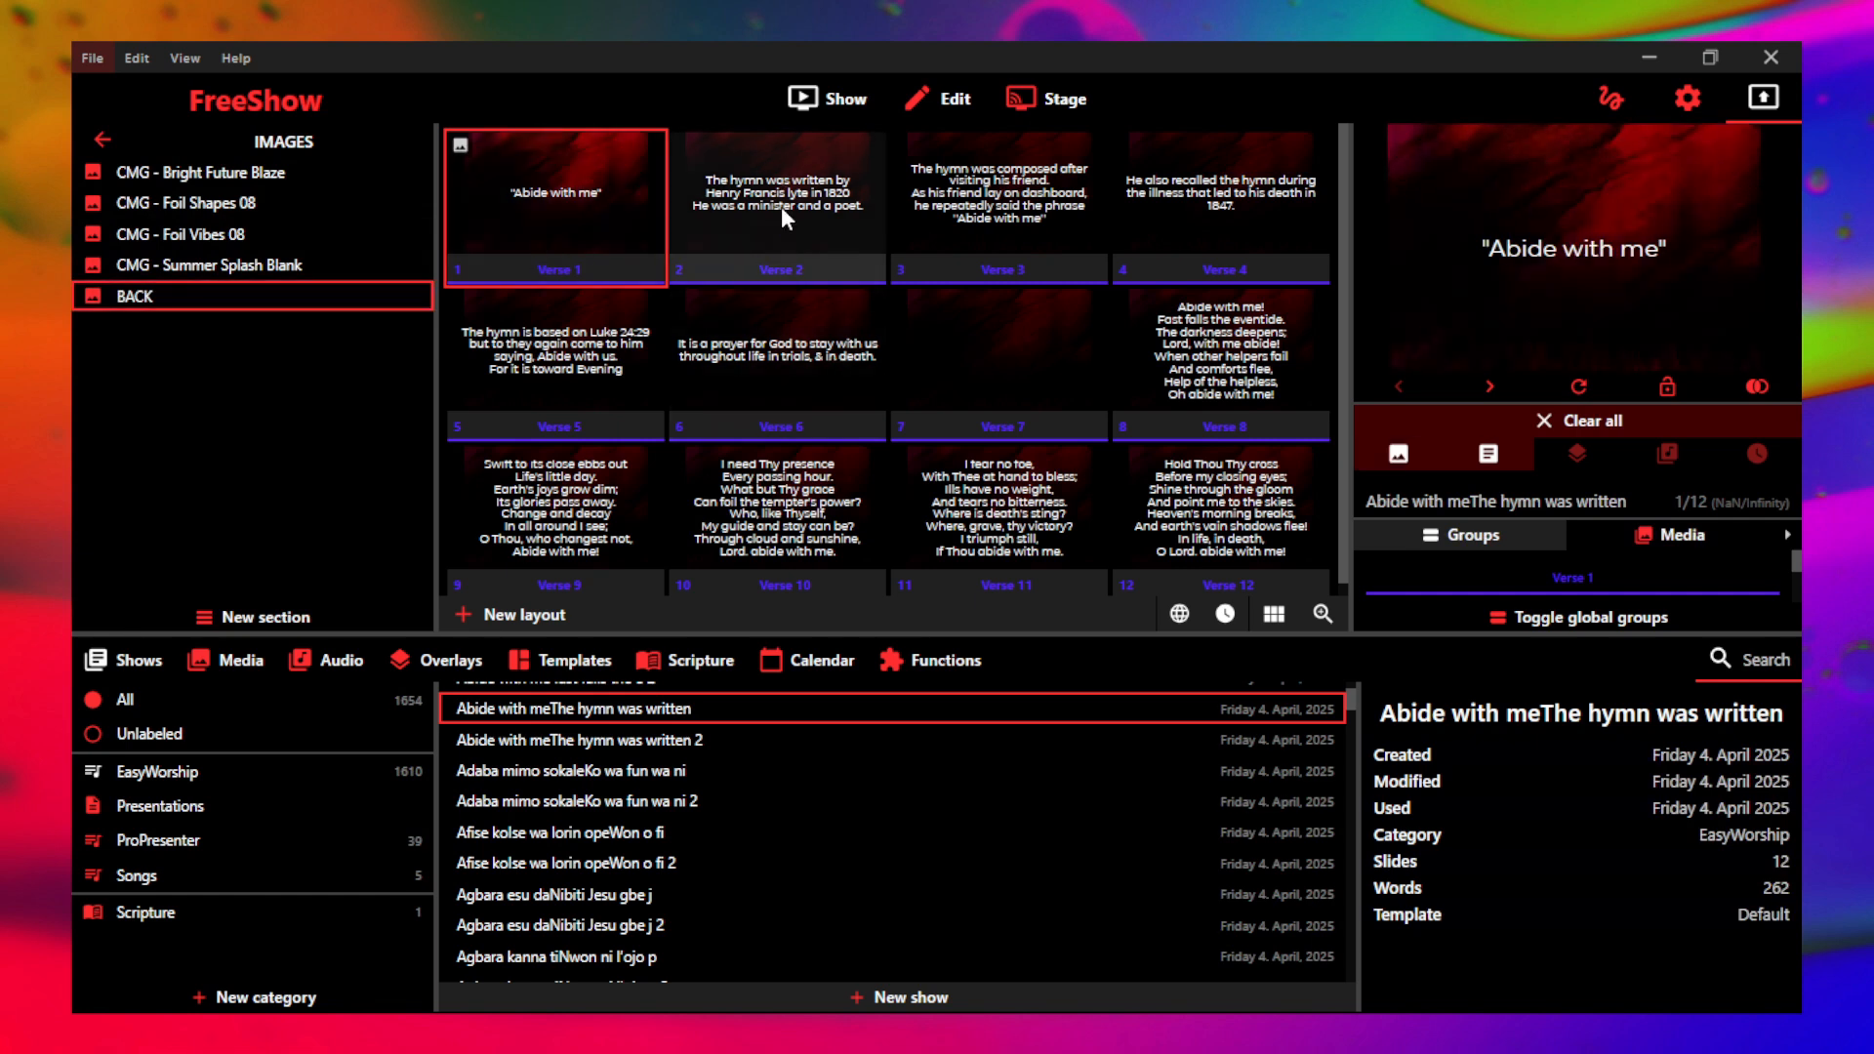
key("Right")
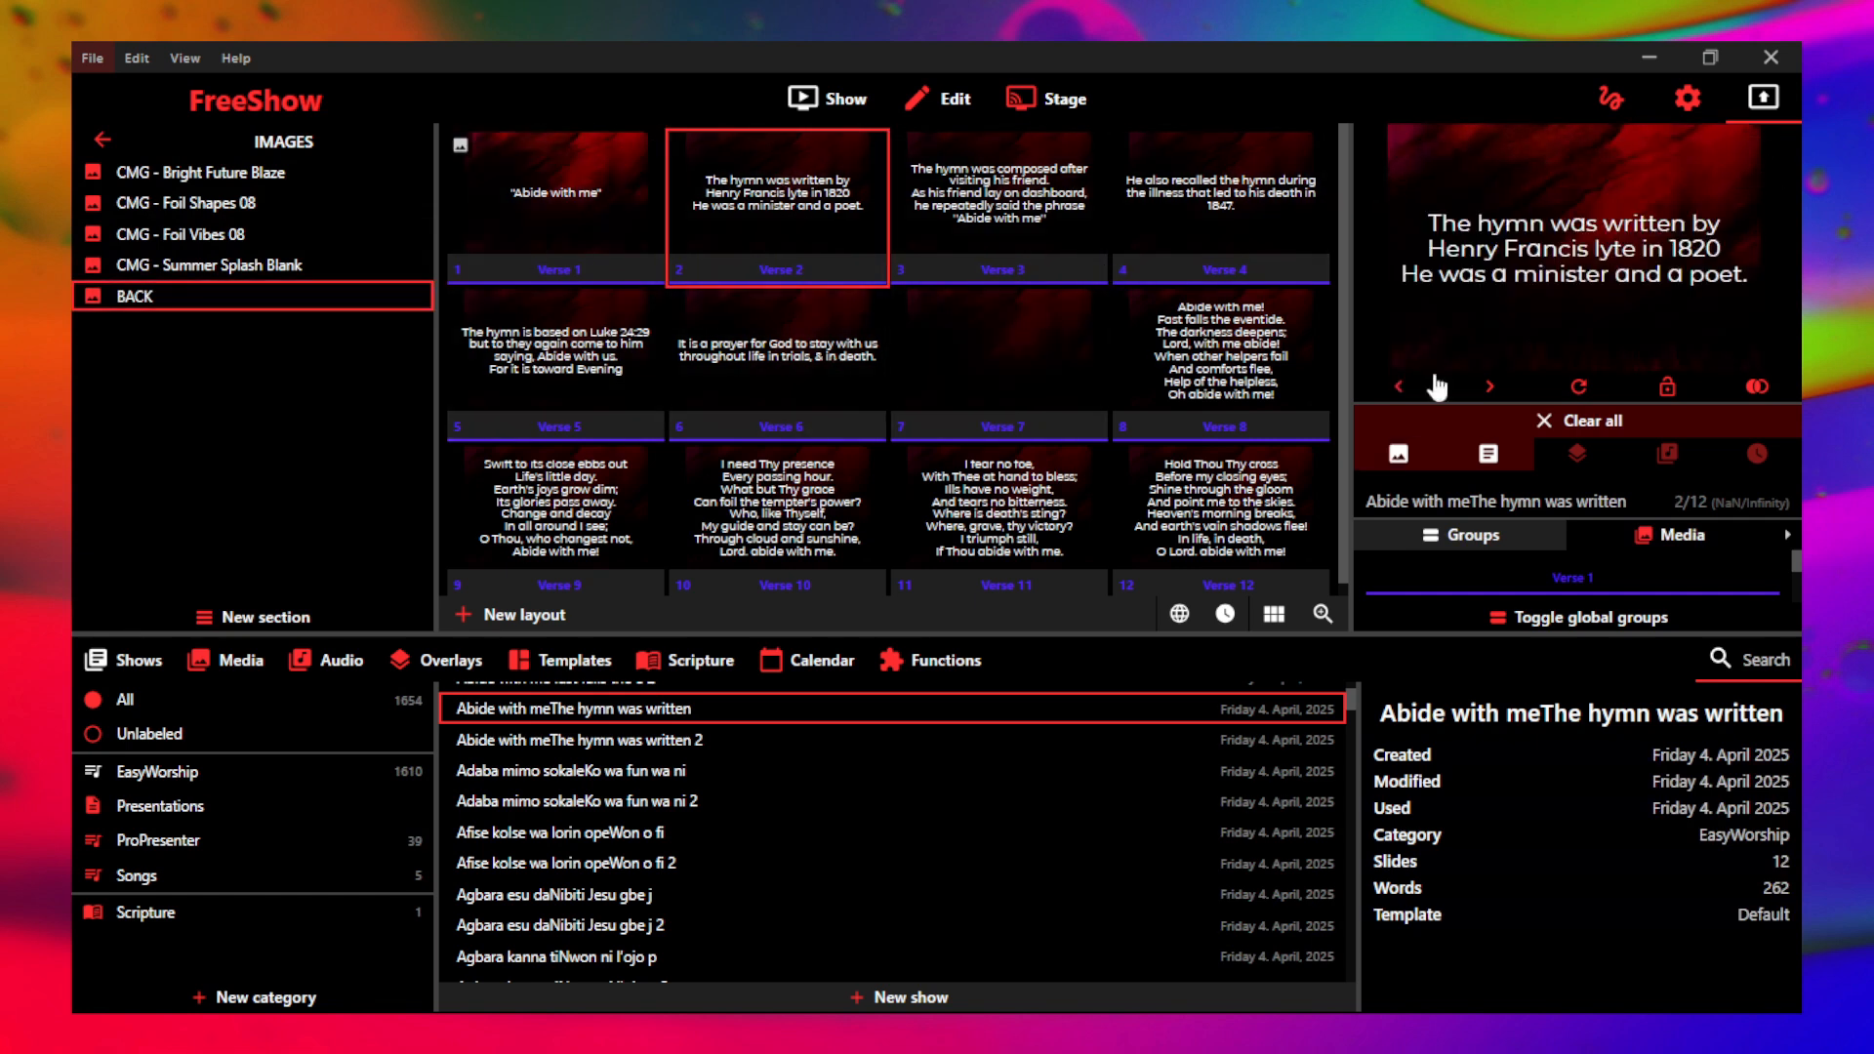
left_click(1223, 381)
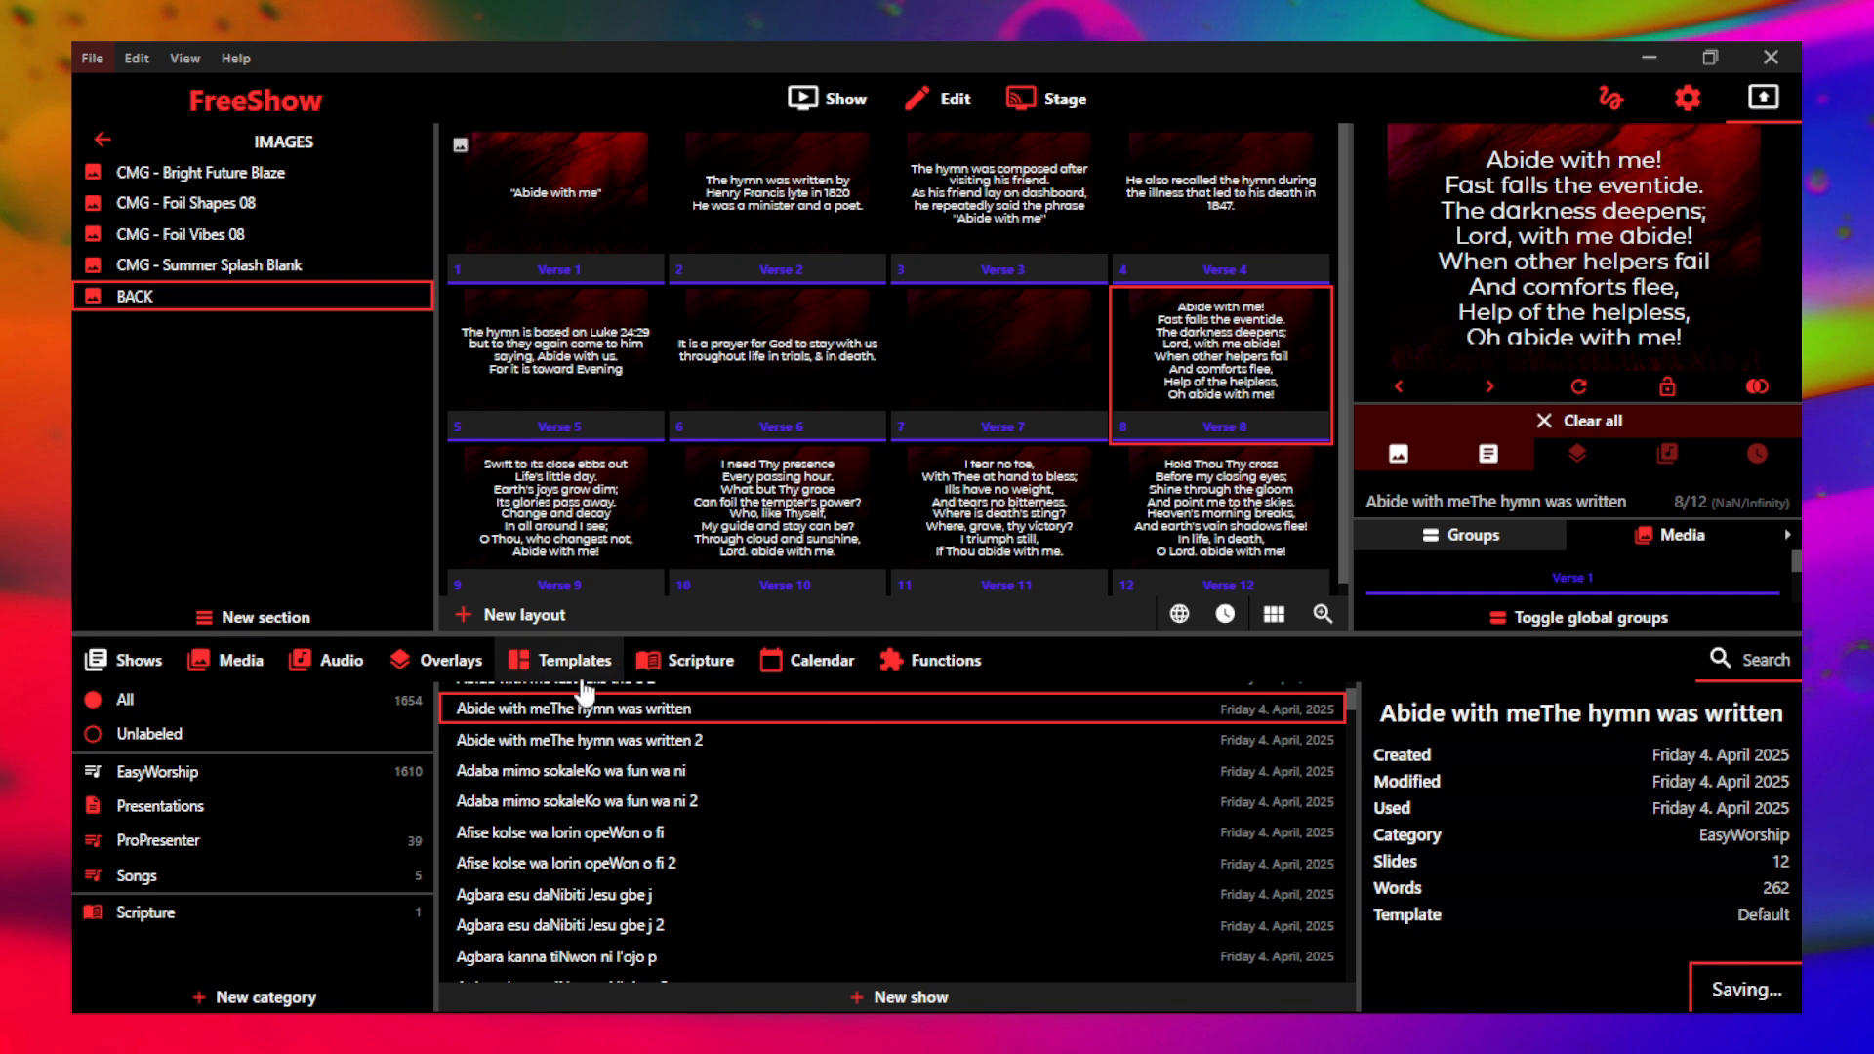
- Apply the Default Bold template to the "Abide with me" show and display Verse 9 on the output
left_click(568, 663)
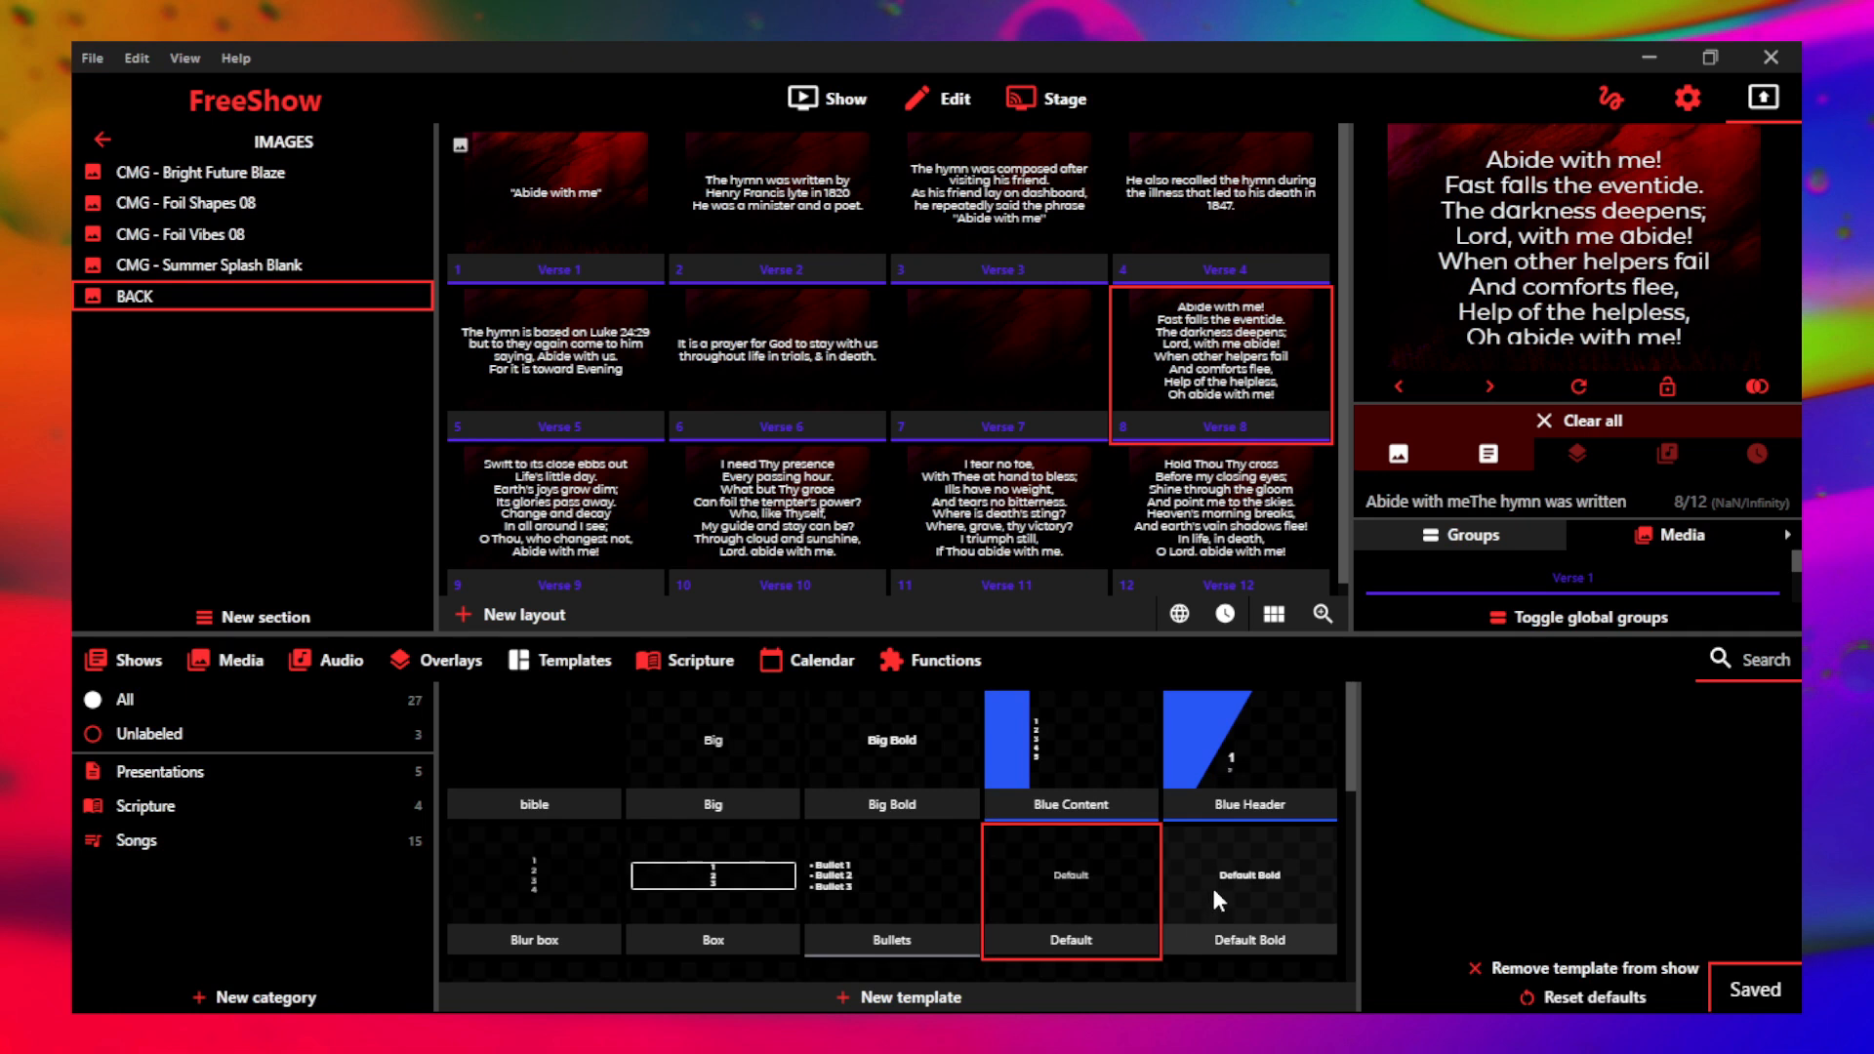
left_click(1216, 898)
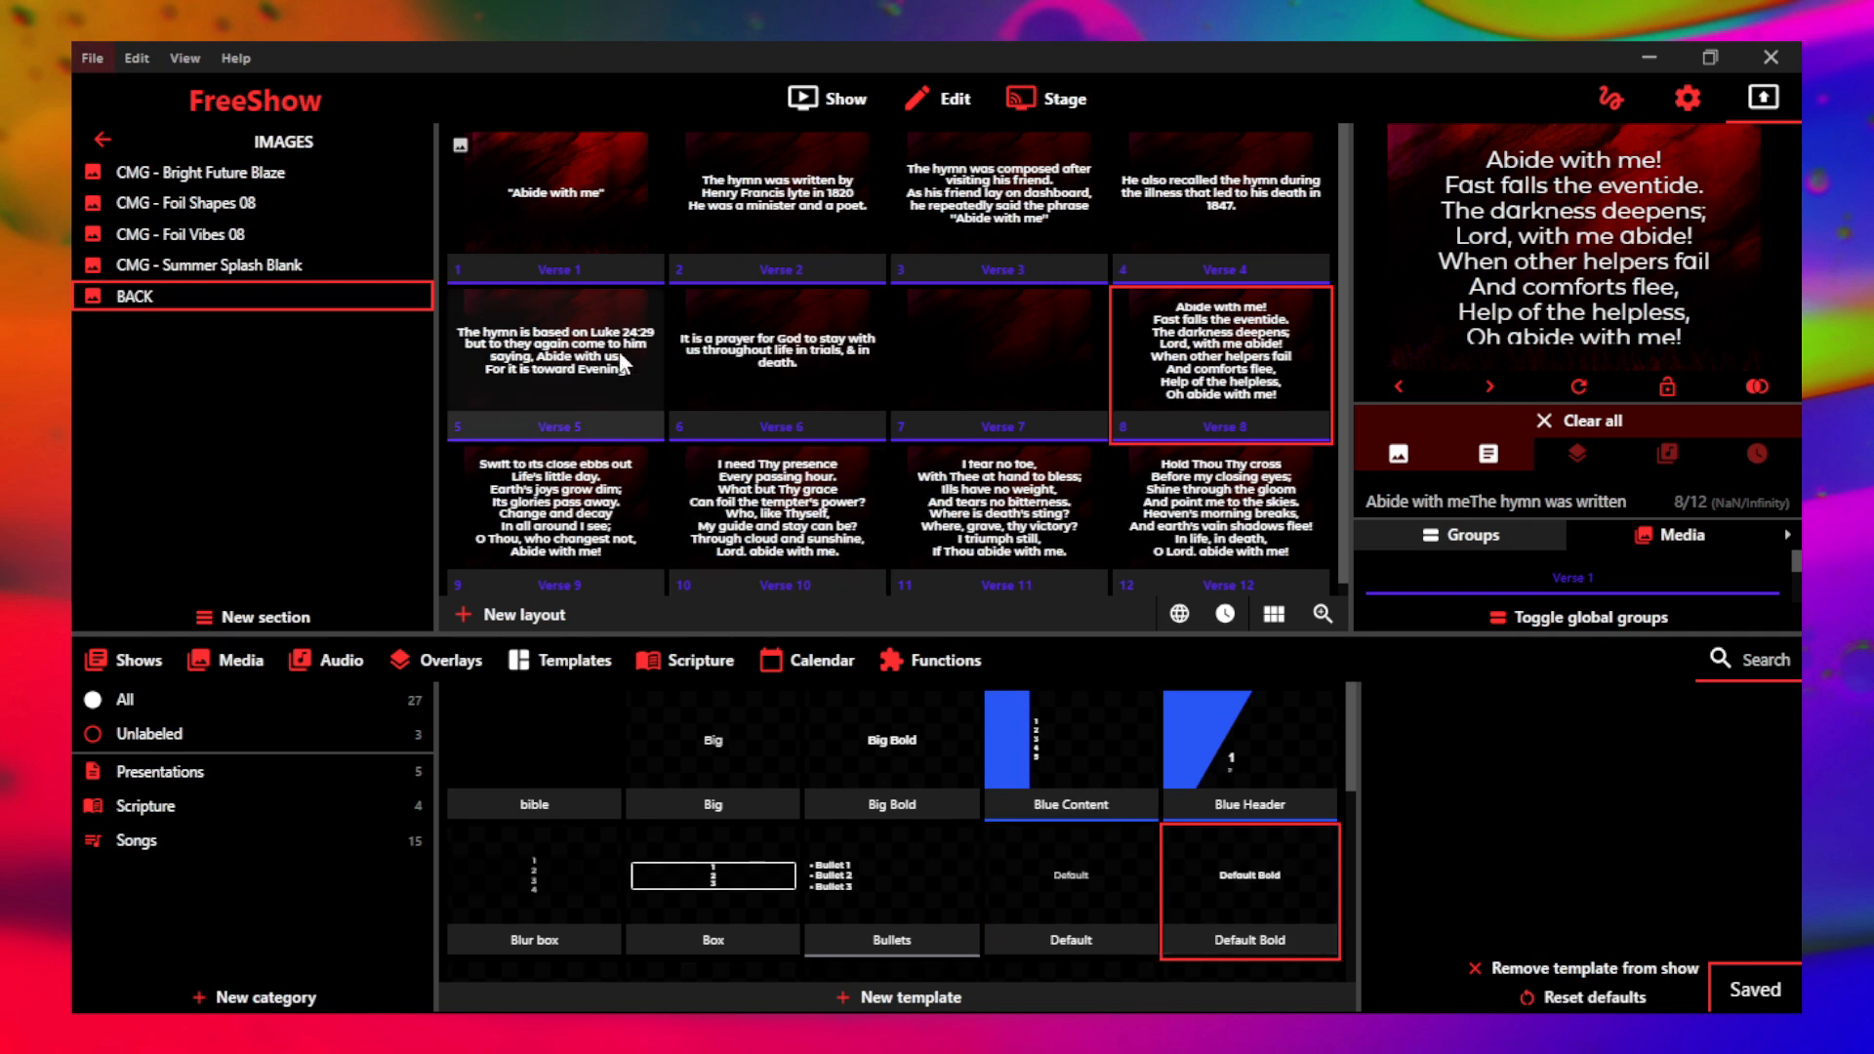
left_click(592, 511)
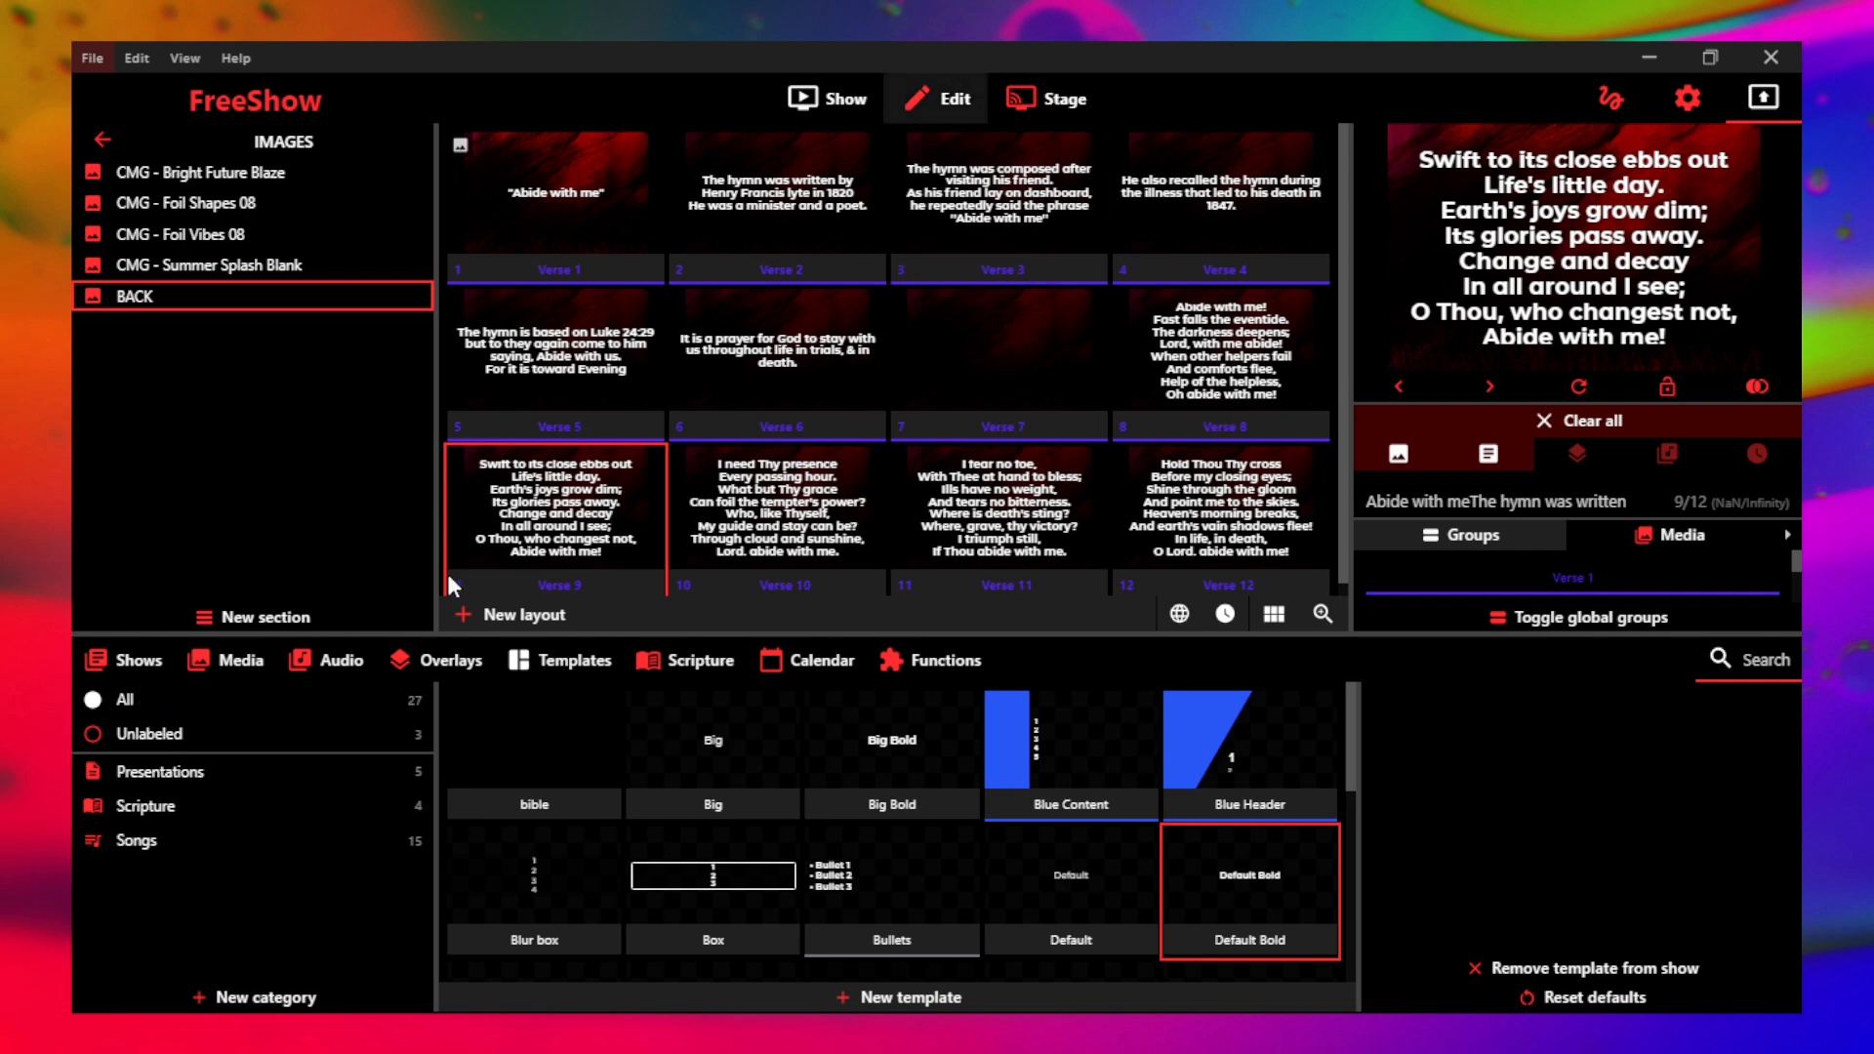
- Extend the top edge of the text boxes on the Verse 9 and Verse 8 slides upward in the slide editor
left_click(879, 117)
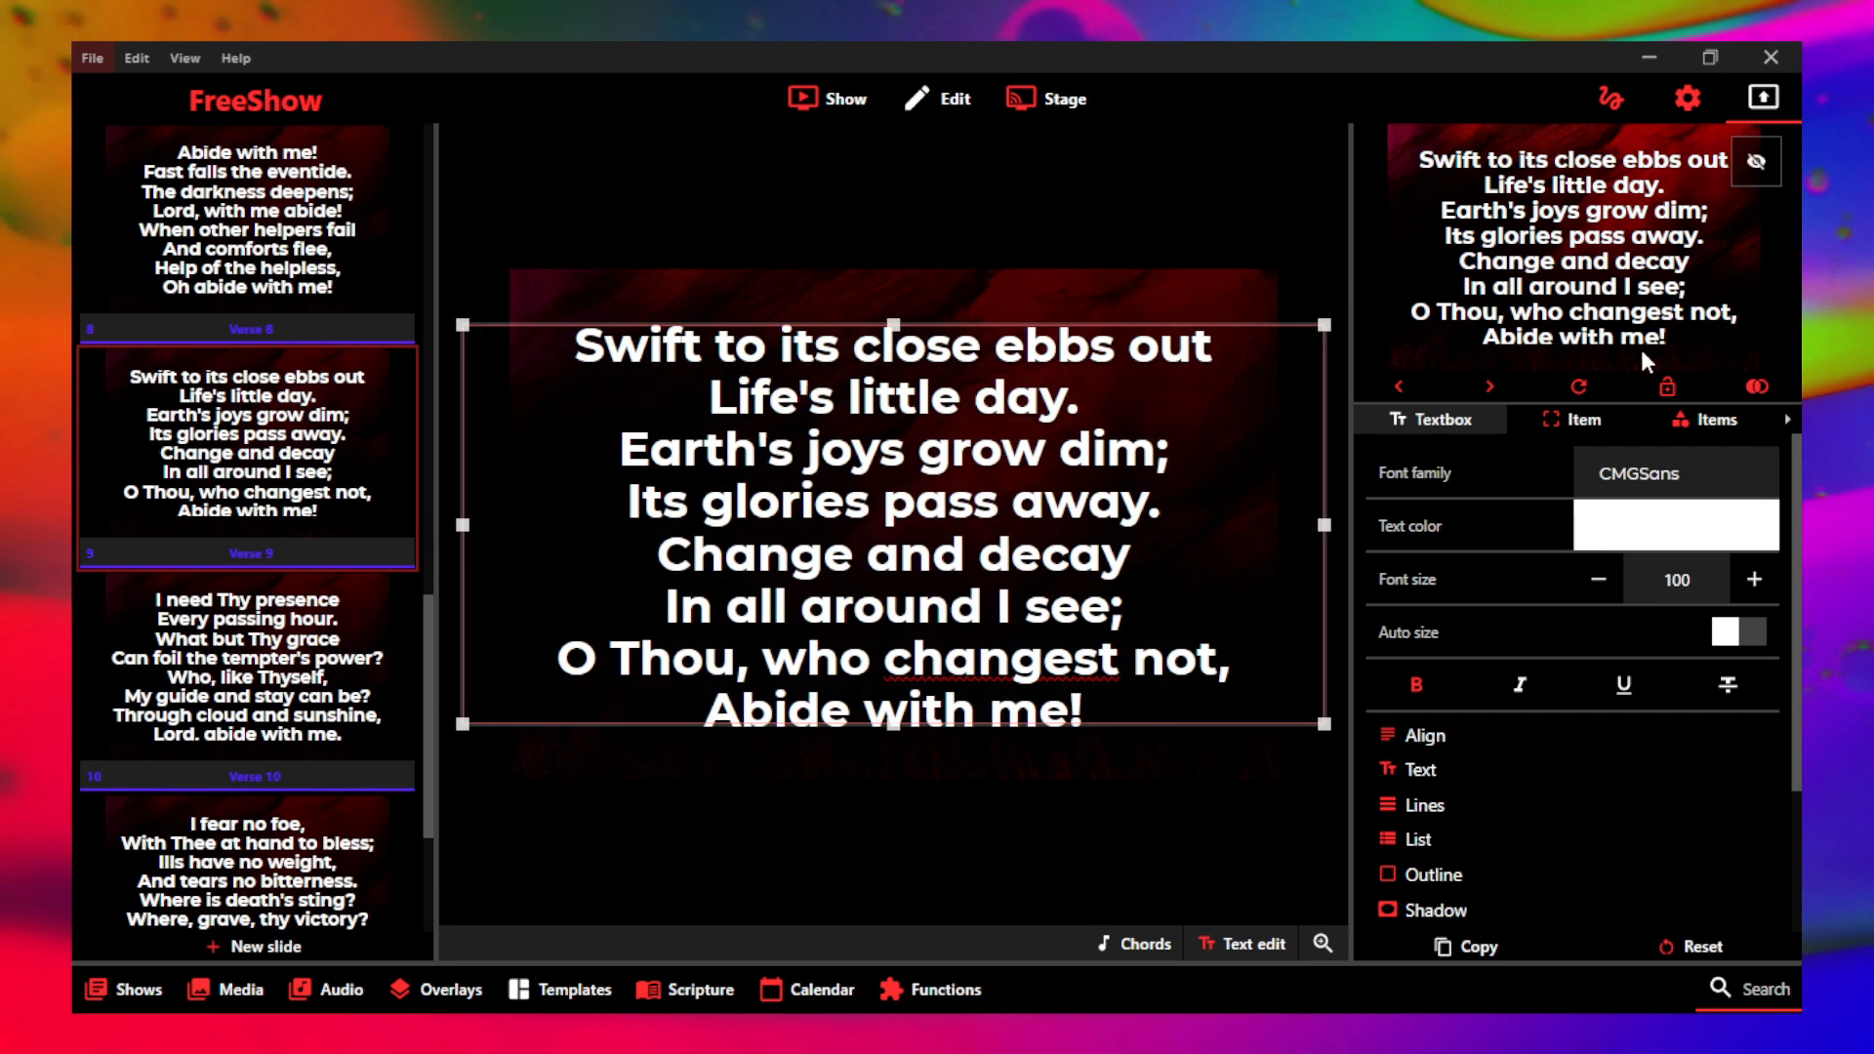
left_click_drag(937, 543, 953, 537)
left_click_drag(893, 323, 893, 285)
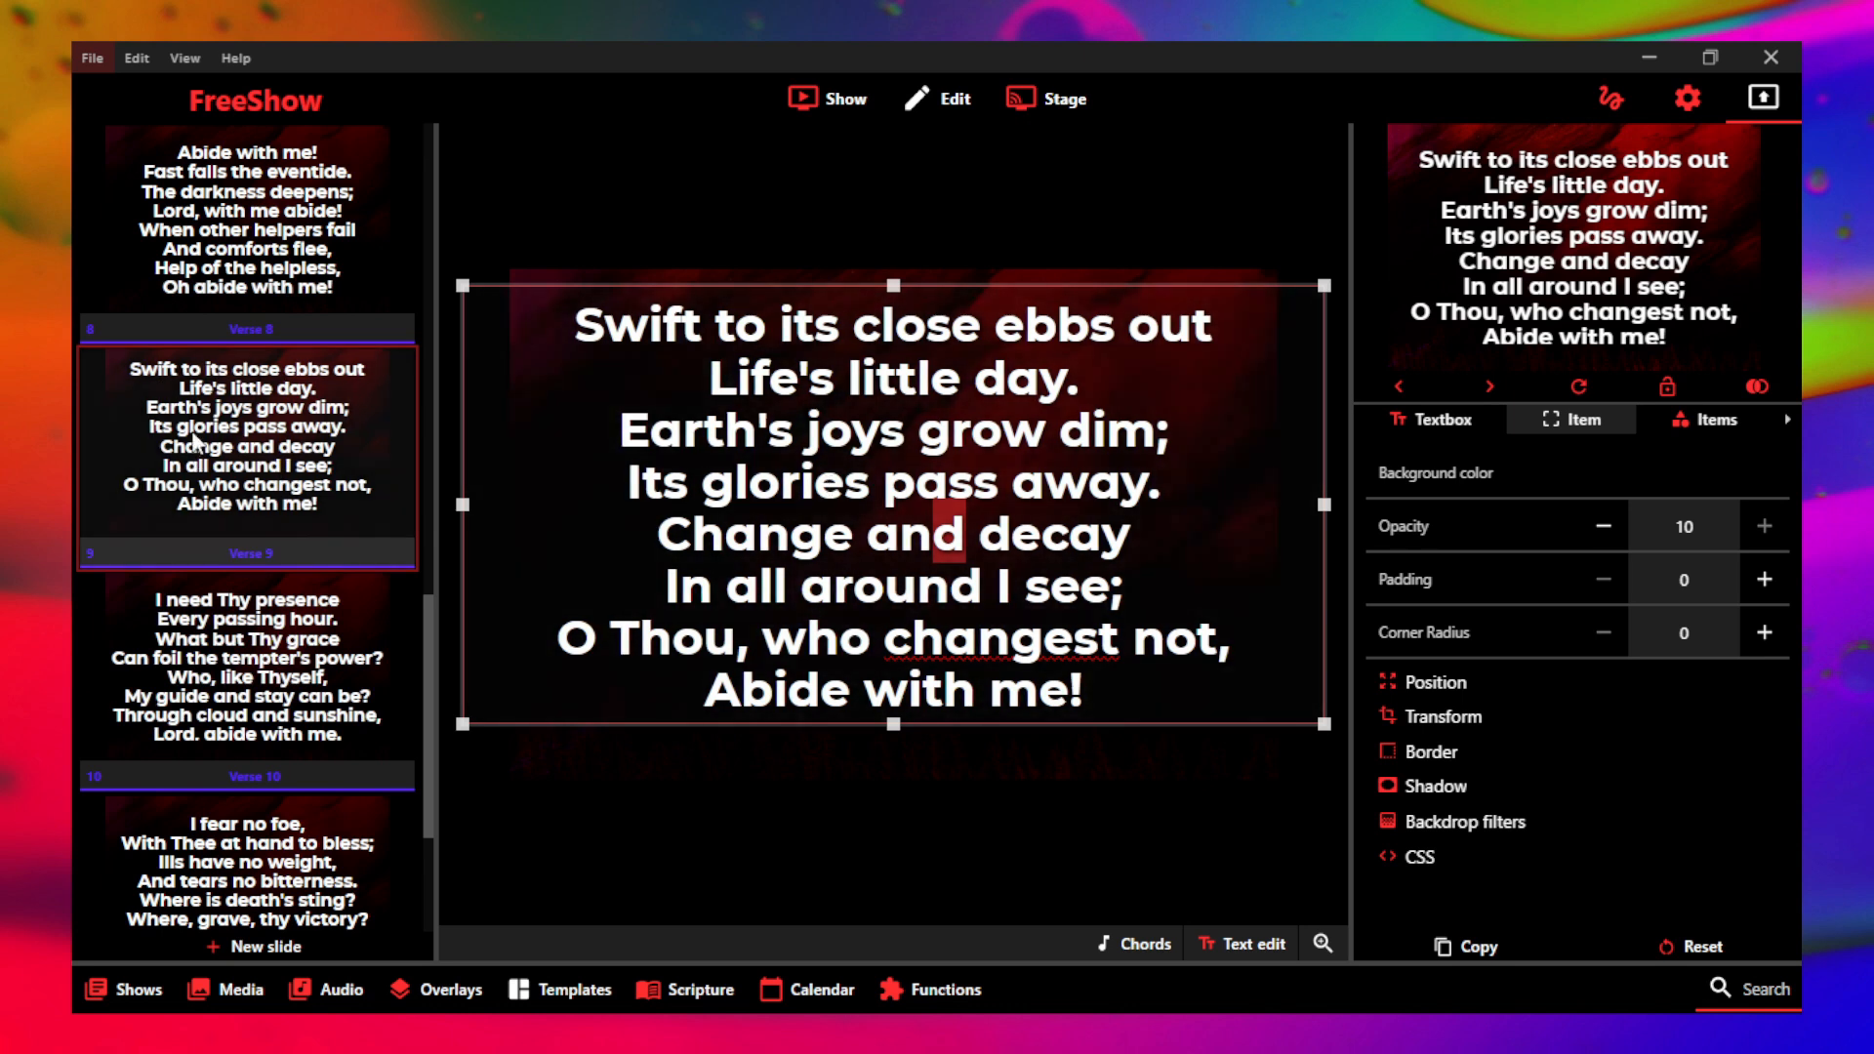
left_click(252, 239)
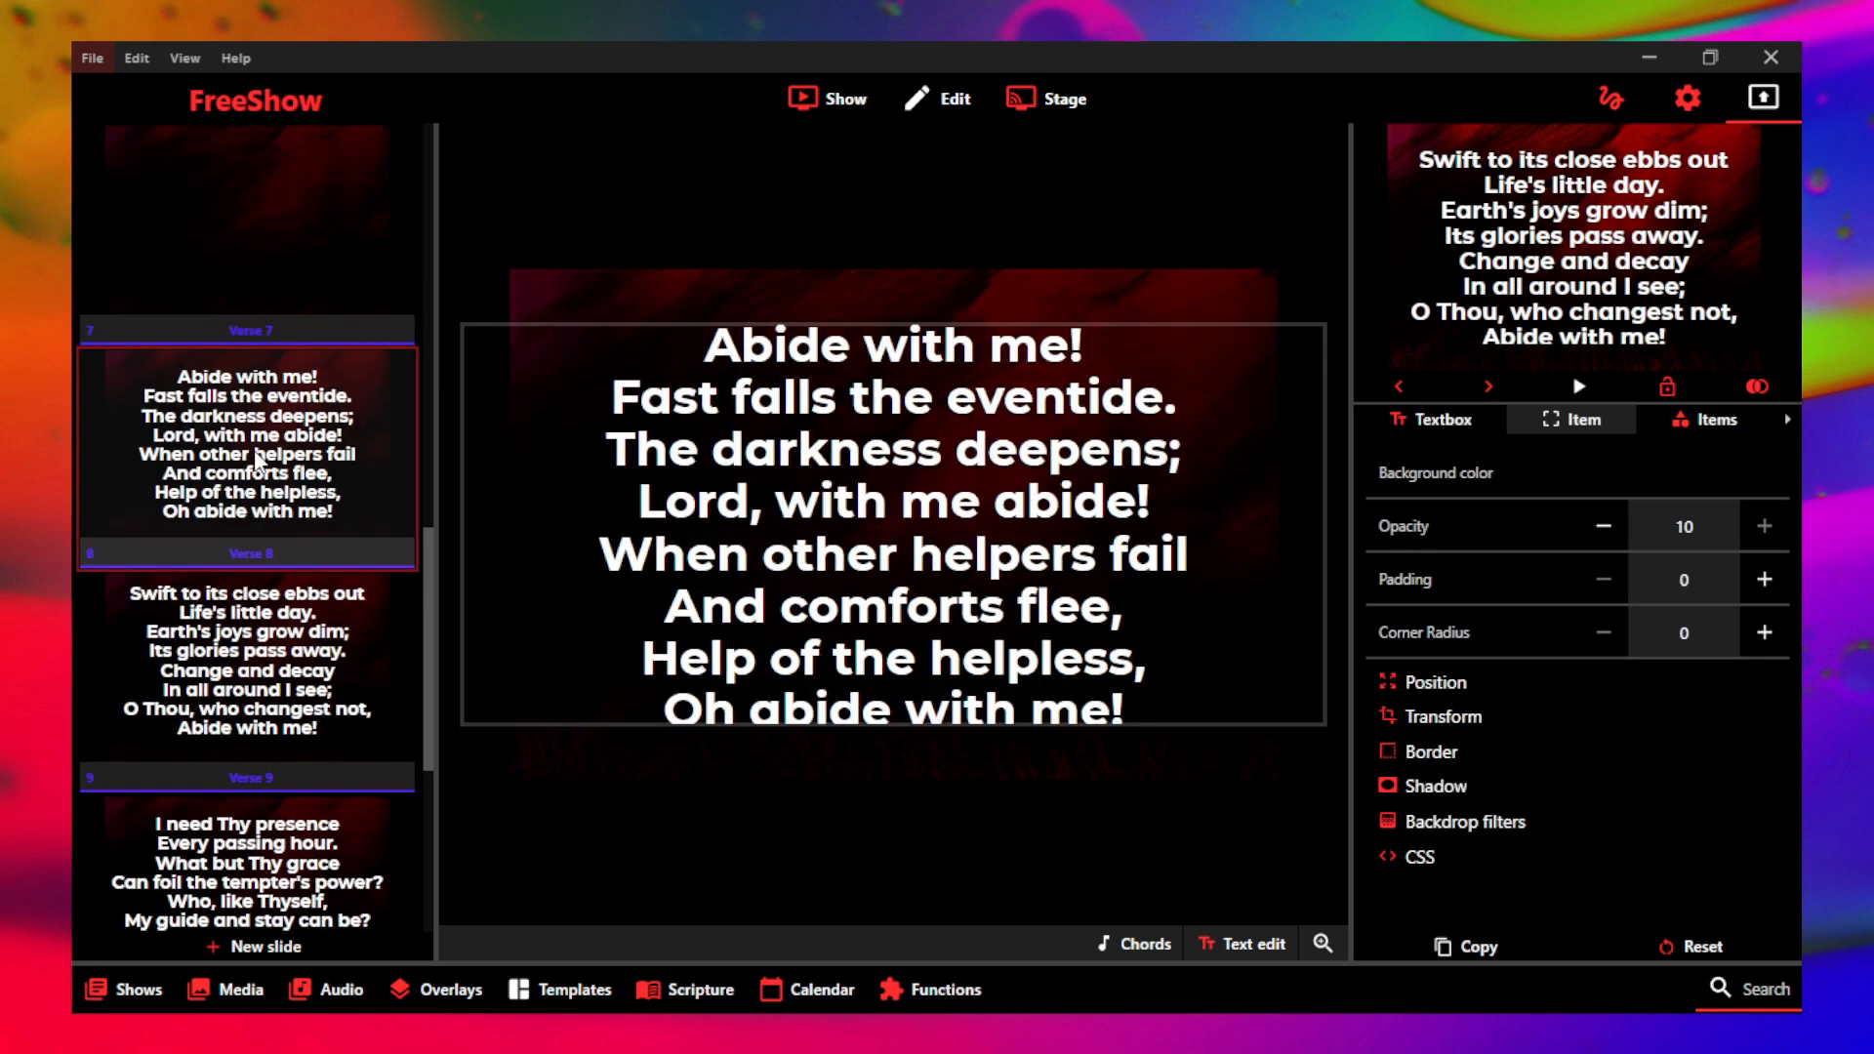
key("ctrl+a")
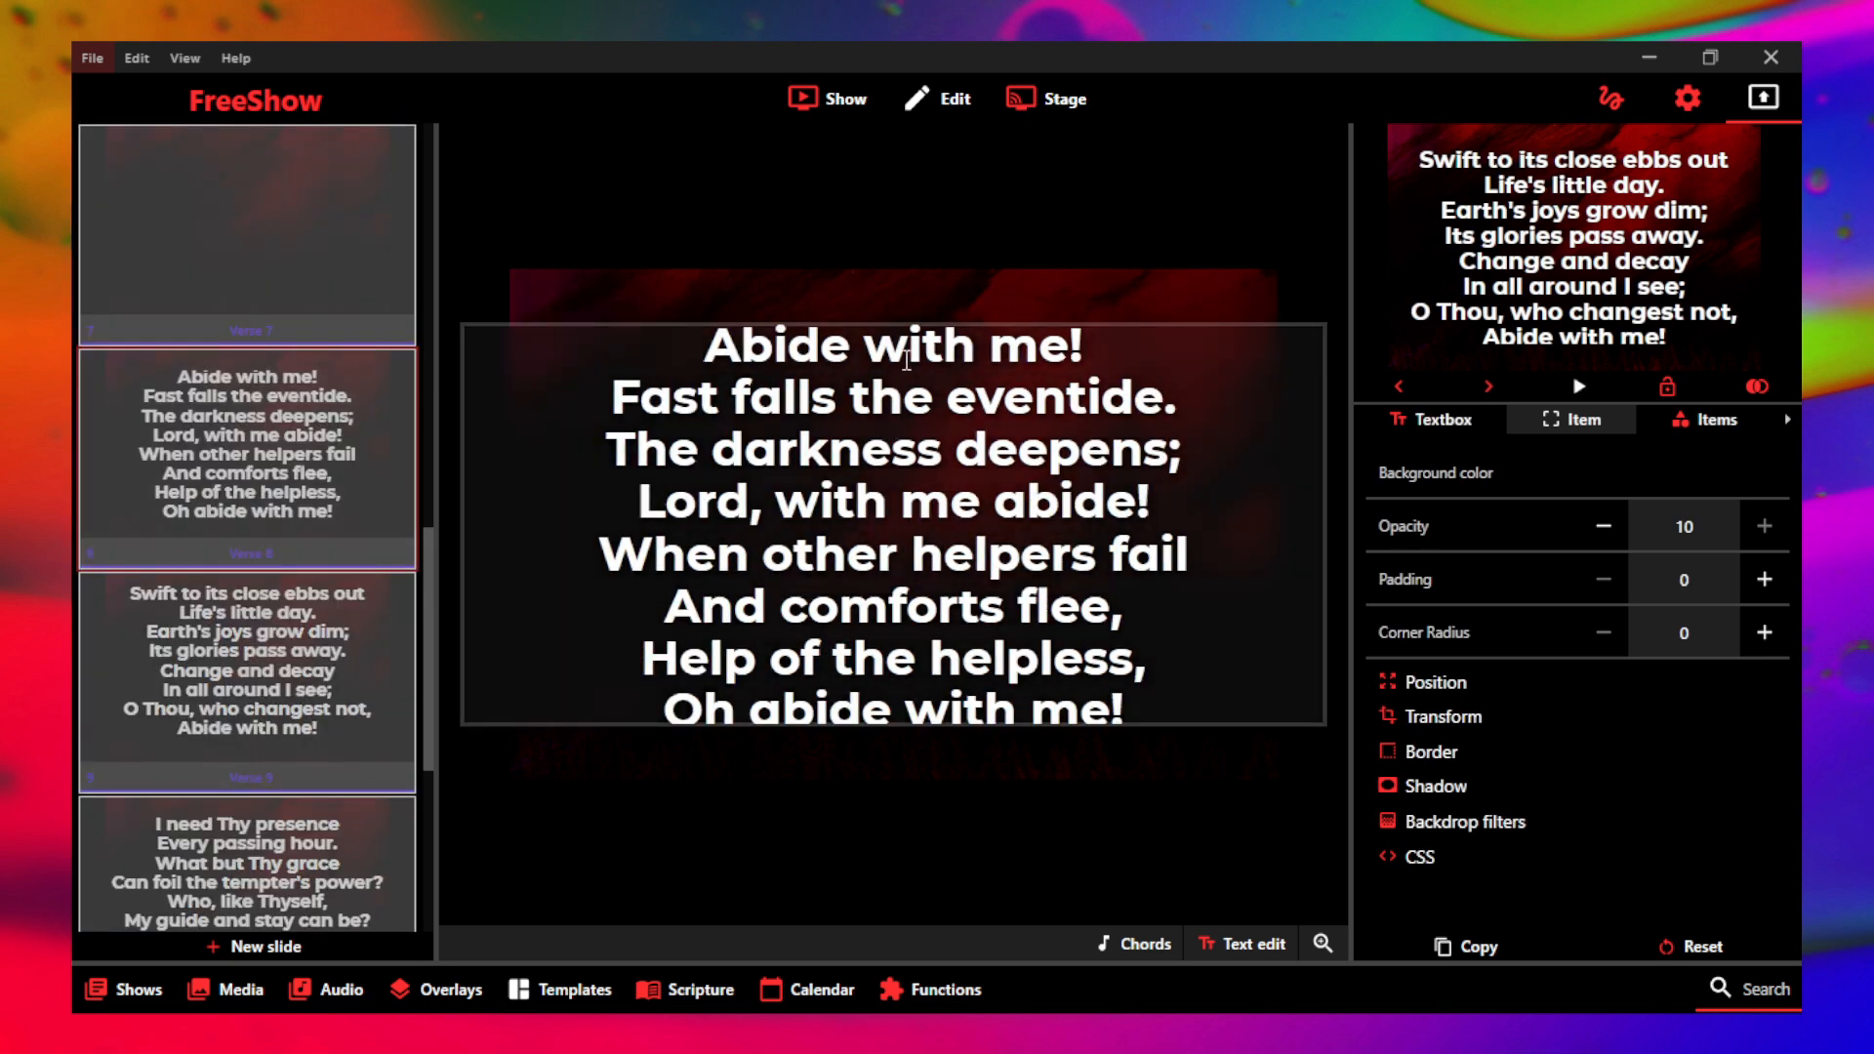
left_click(916, 326)
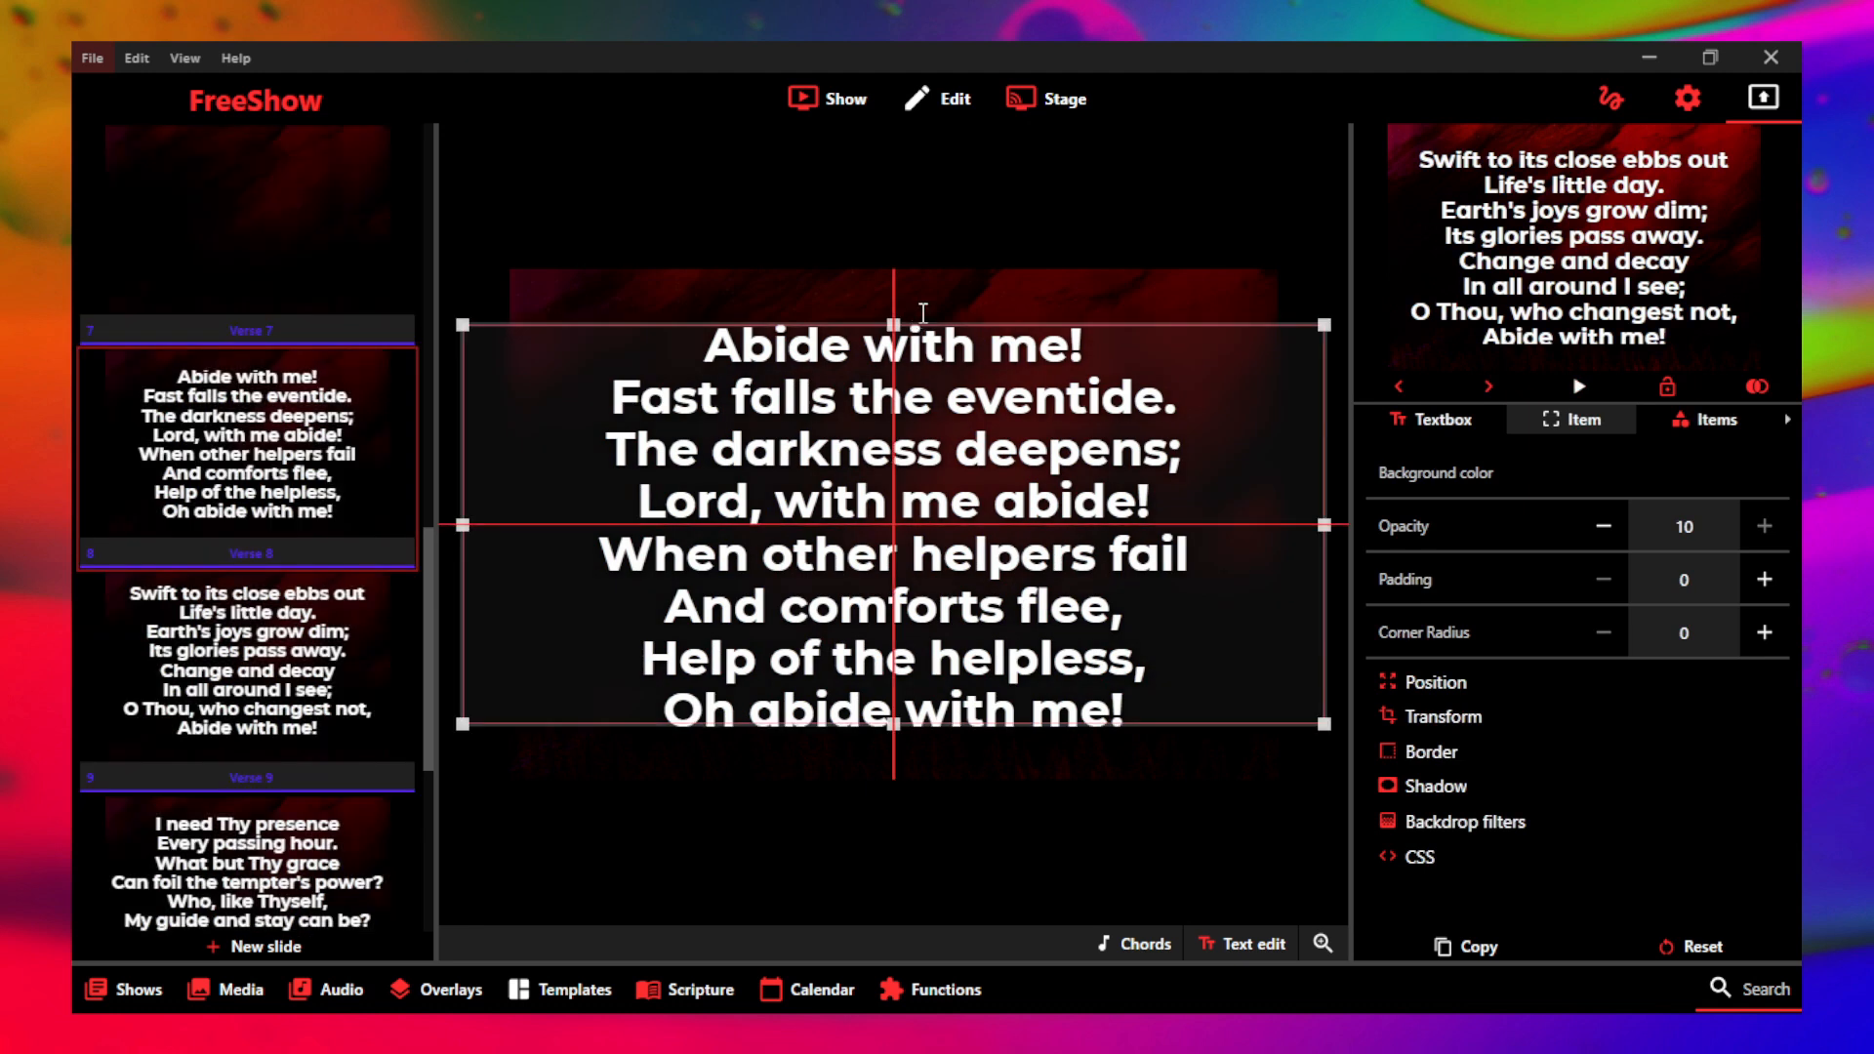
left_click_drag(894, 316, 891, 277)
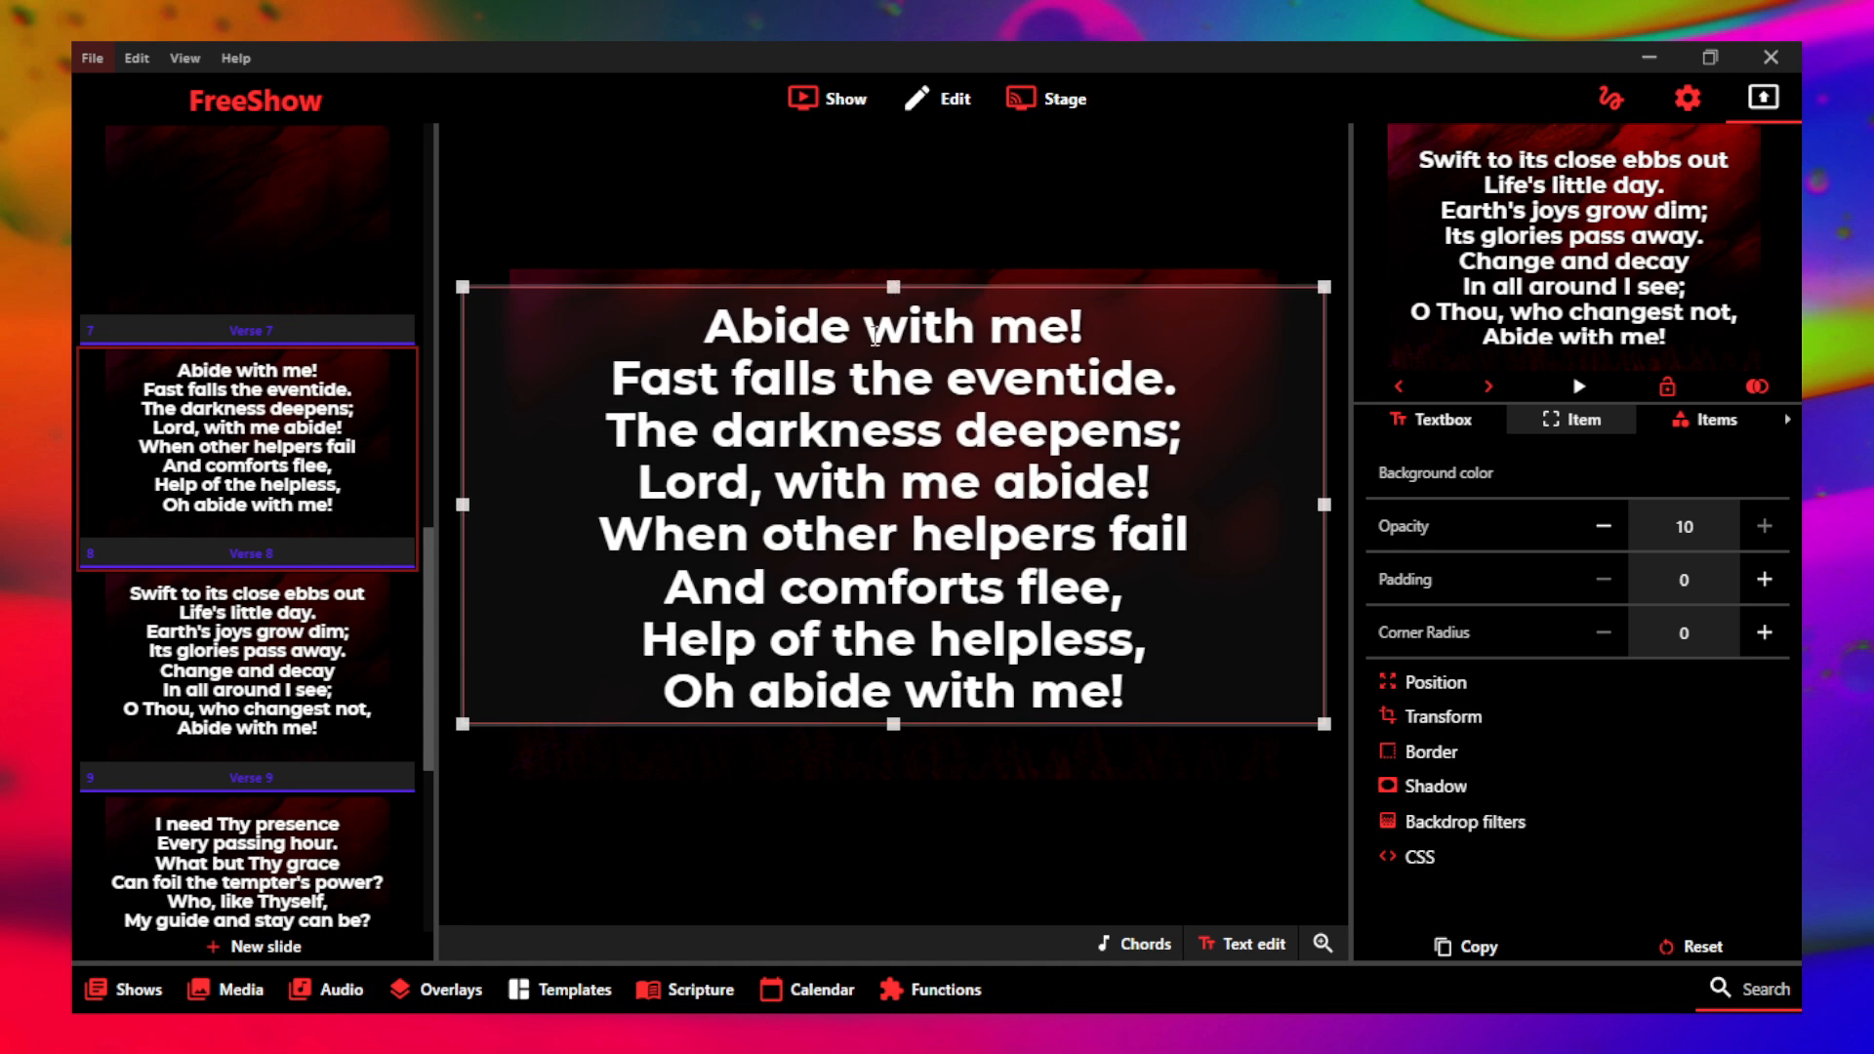
- Return to the show's slide overview and check verses 8, 9, 10 and 11 on the output
left_click(816, 99)
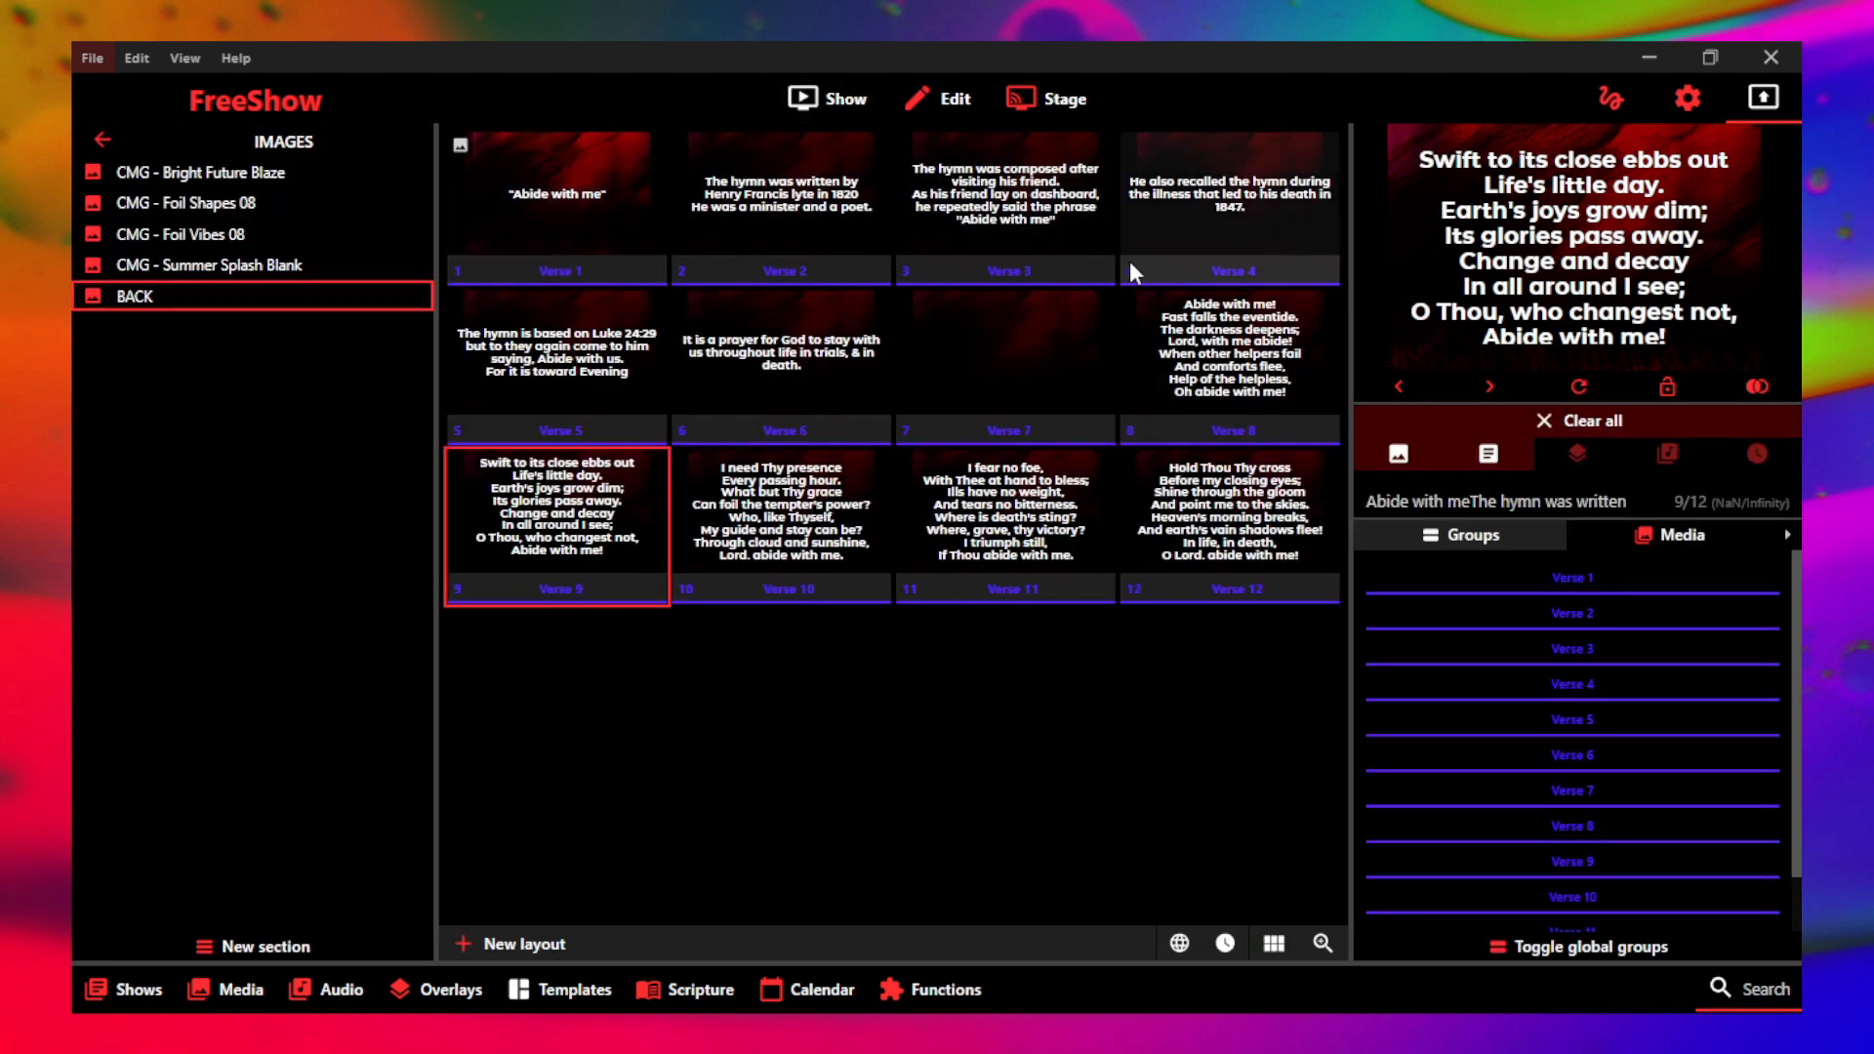
left_click(1235, 335)
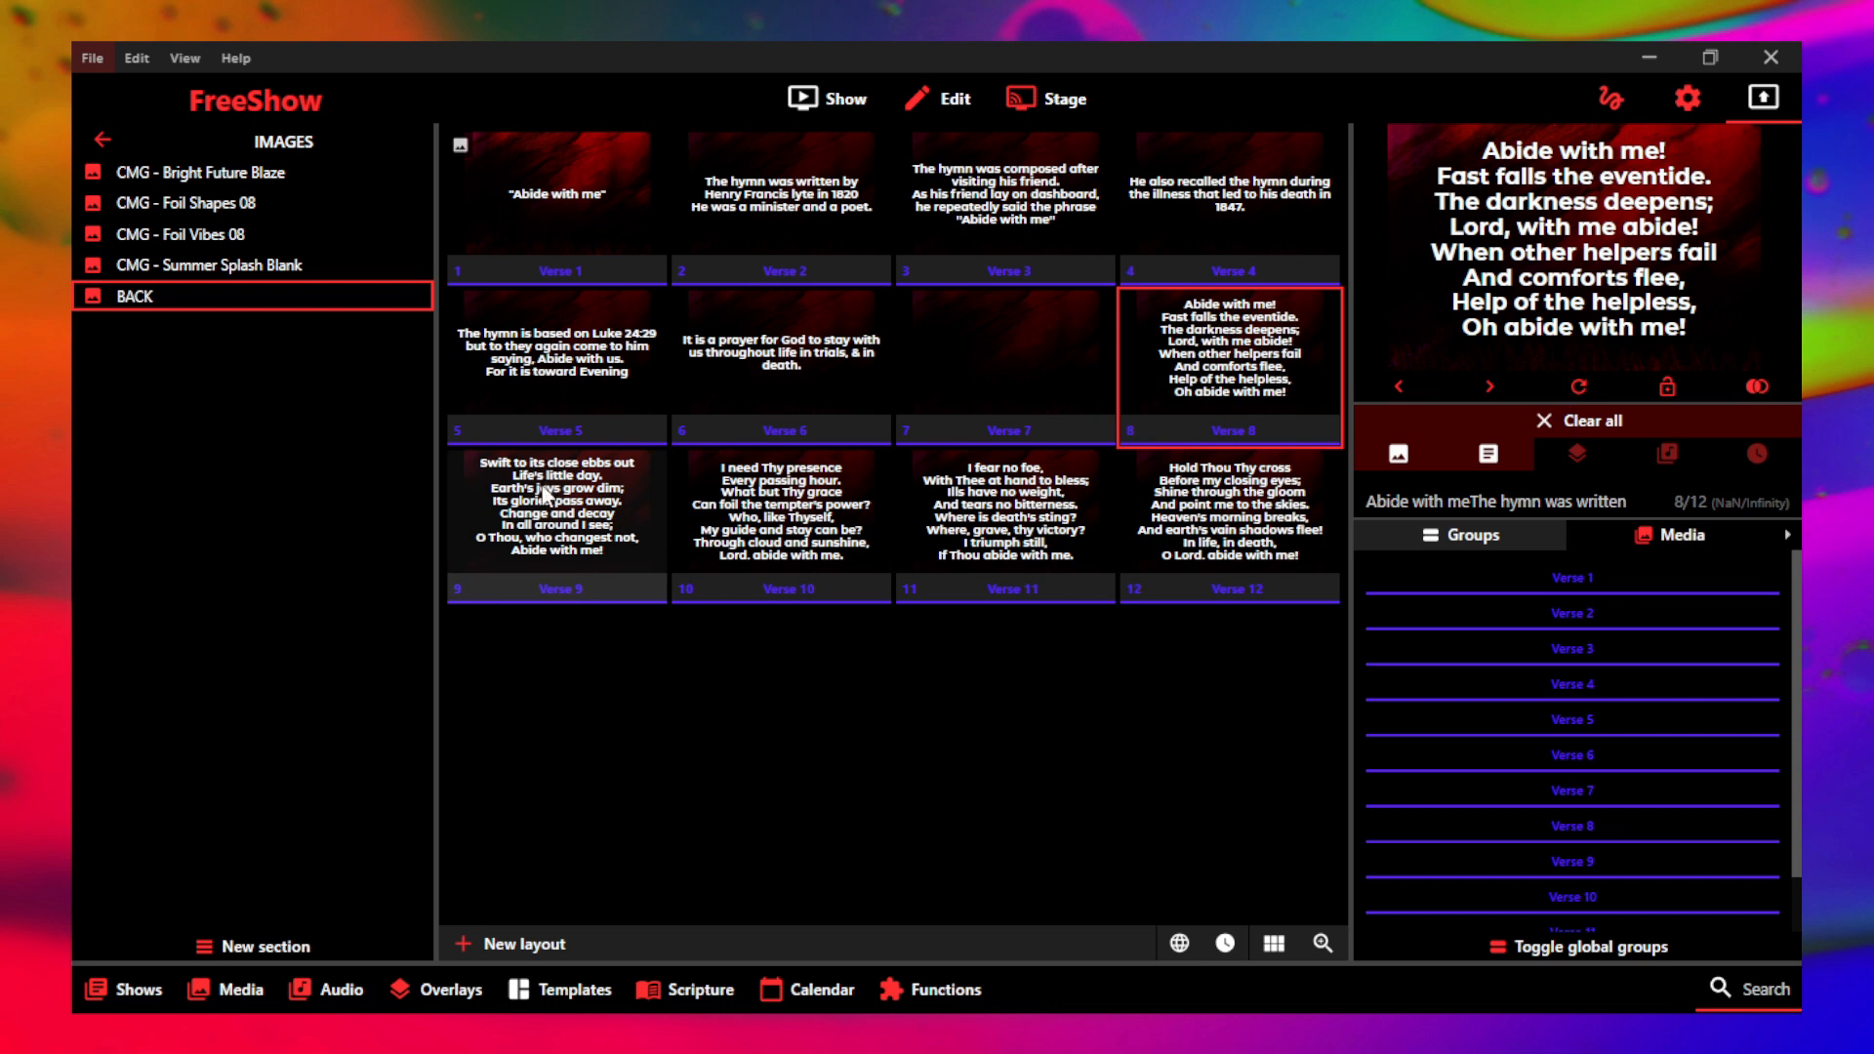
left_click(543, 493)
left_click(725, 495)
left_click(951, 493)
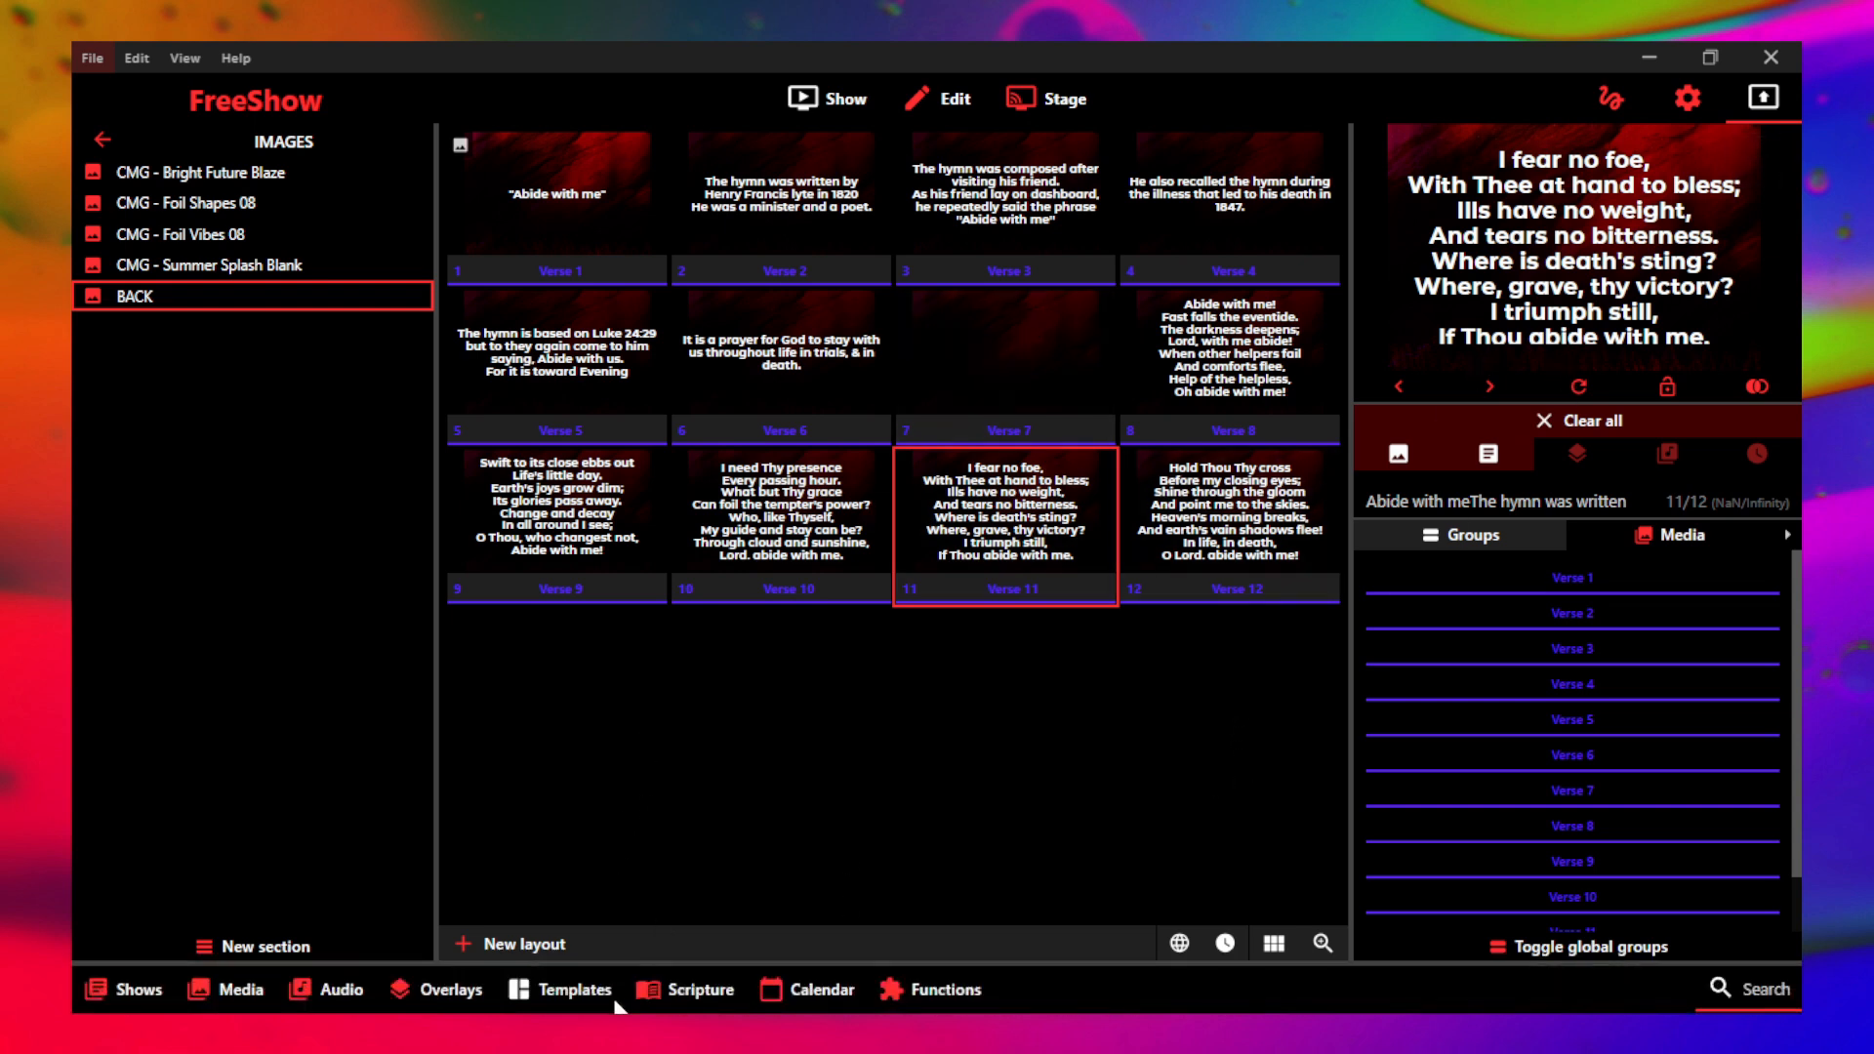
- Apply the Small Bold template to the "Abide with me" show
key("ctrl+d")
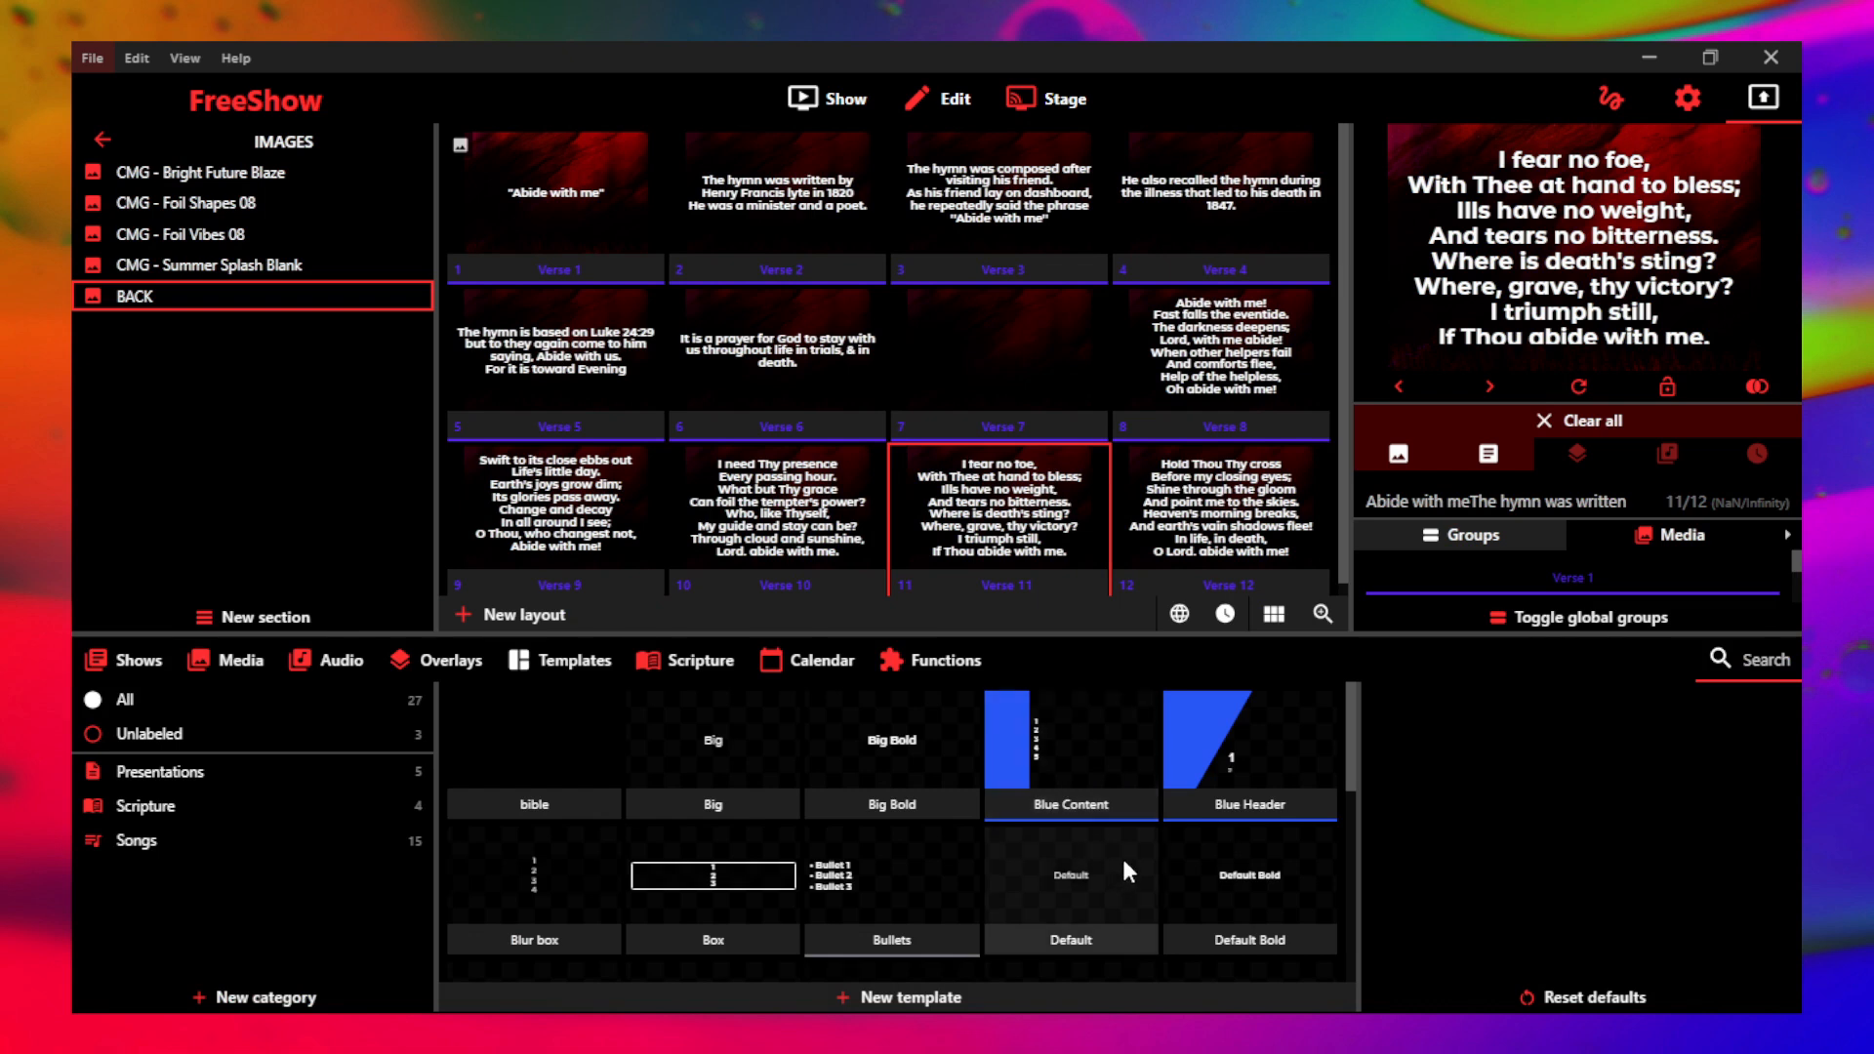
scroll(1103, 876, "down", 2)
scroll(1083, 820, "down", 3)
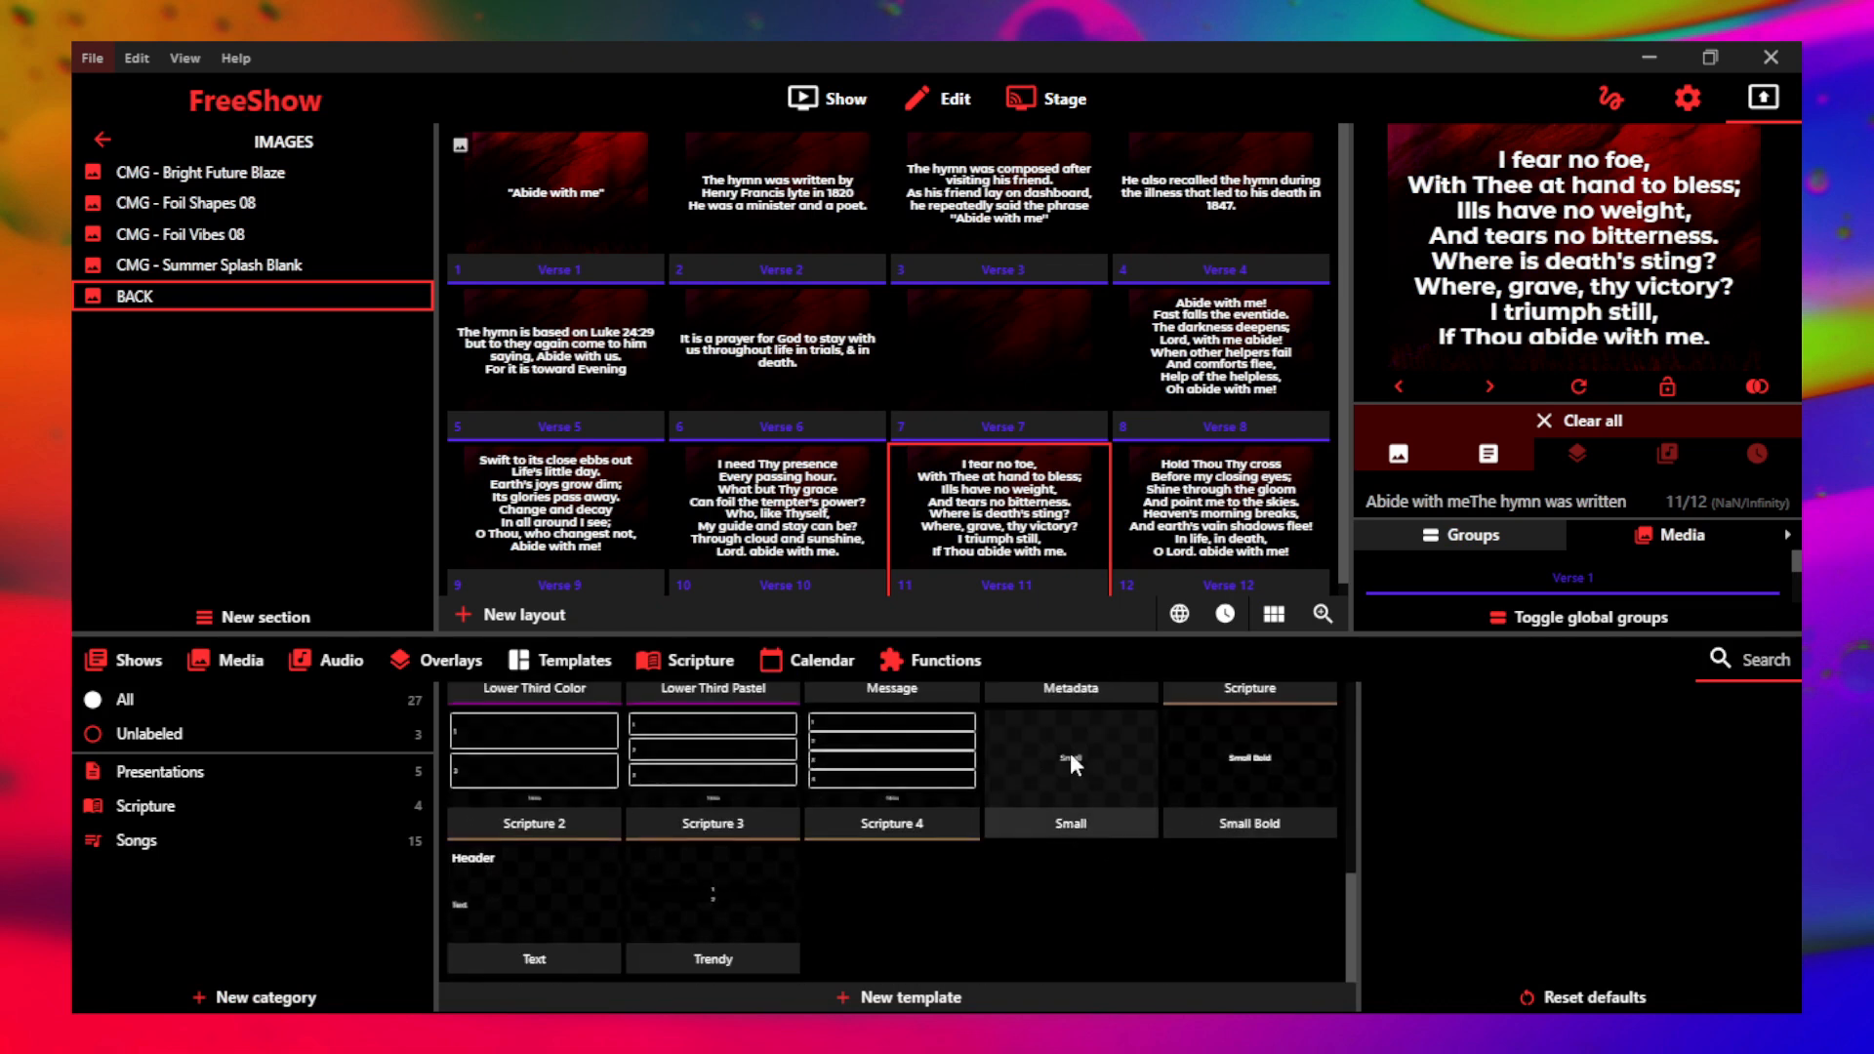
left_click(1225, 761)
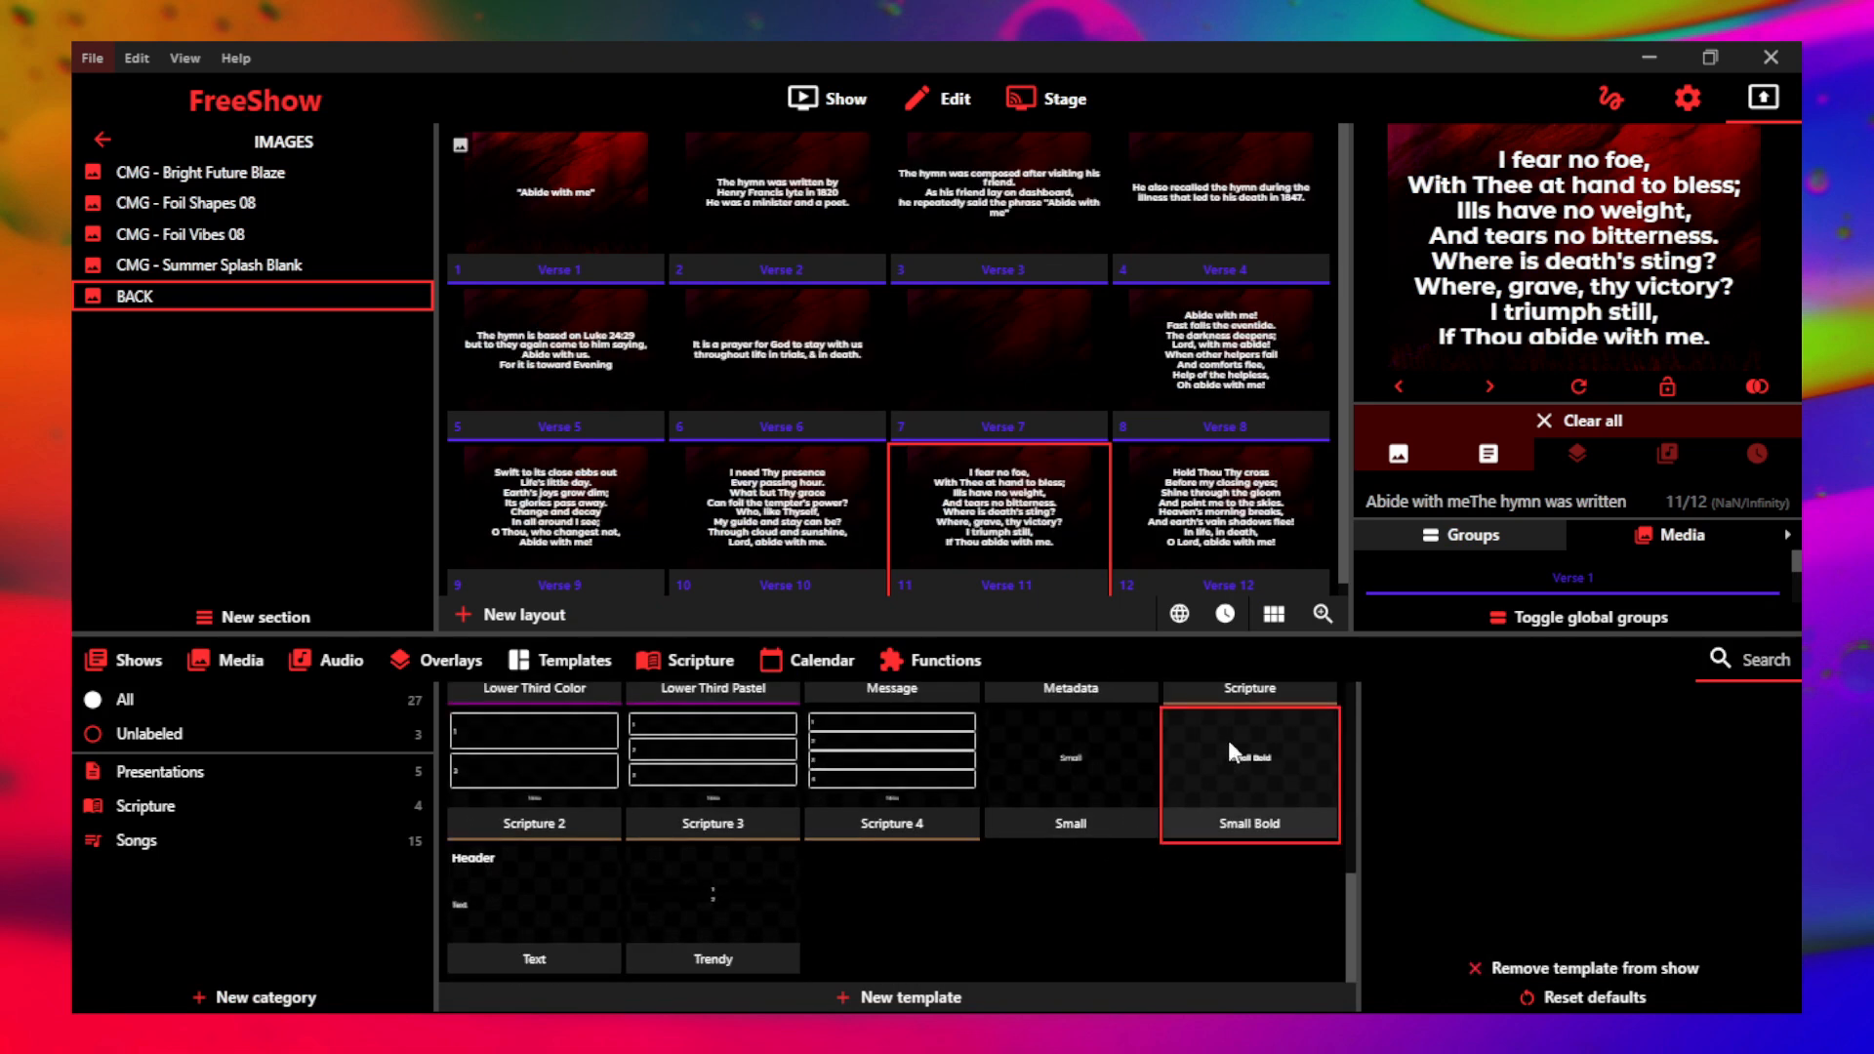
- Check verses 8, 9, 10 and 12 of the "Abide with me" show on the output
left_click(1238, 367)
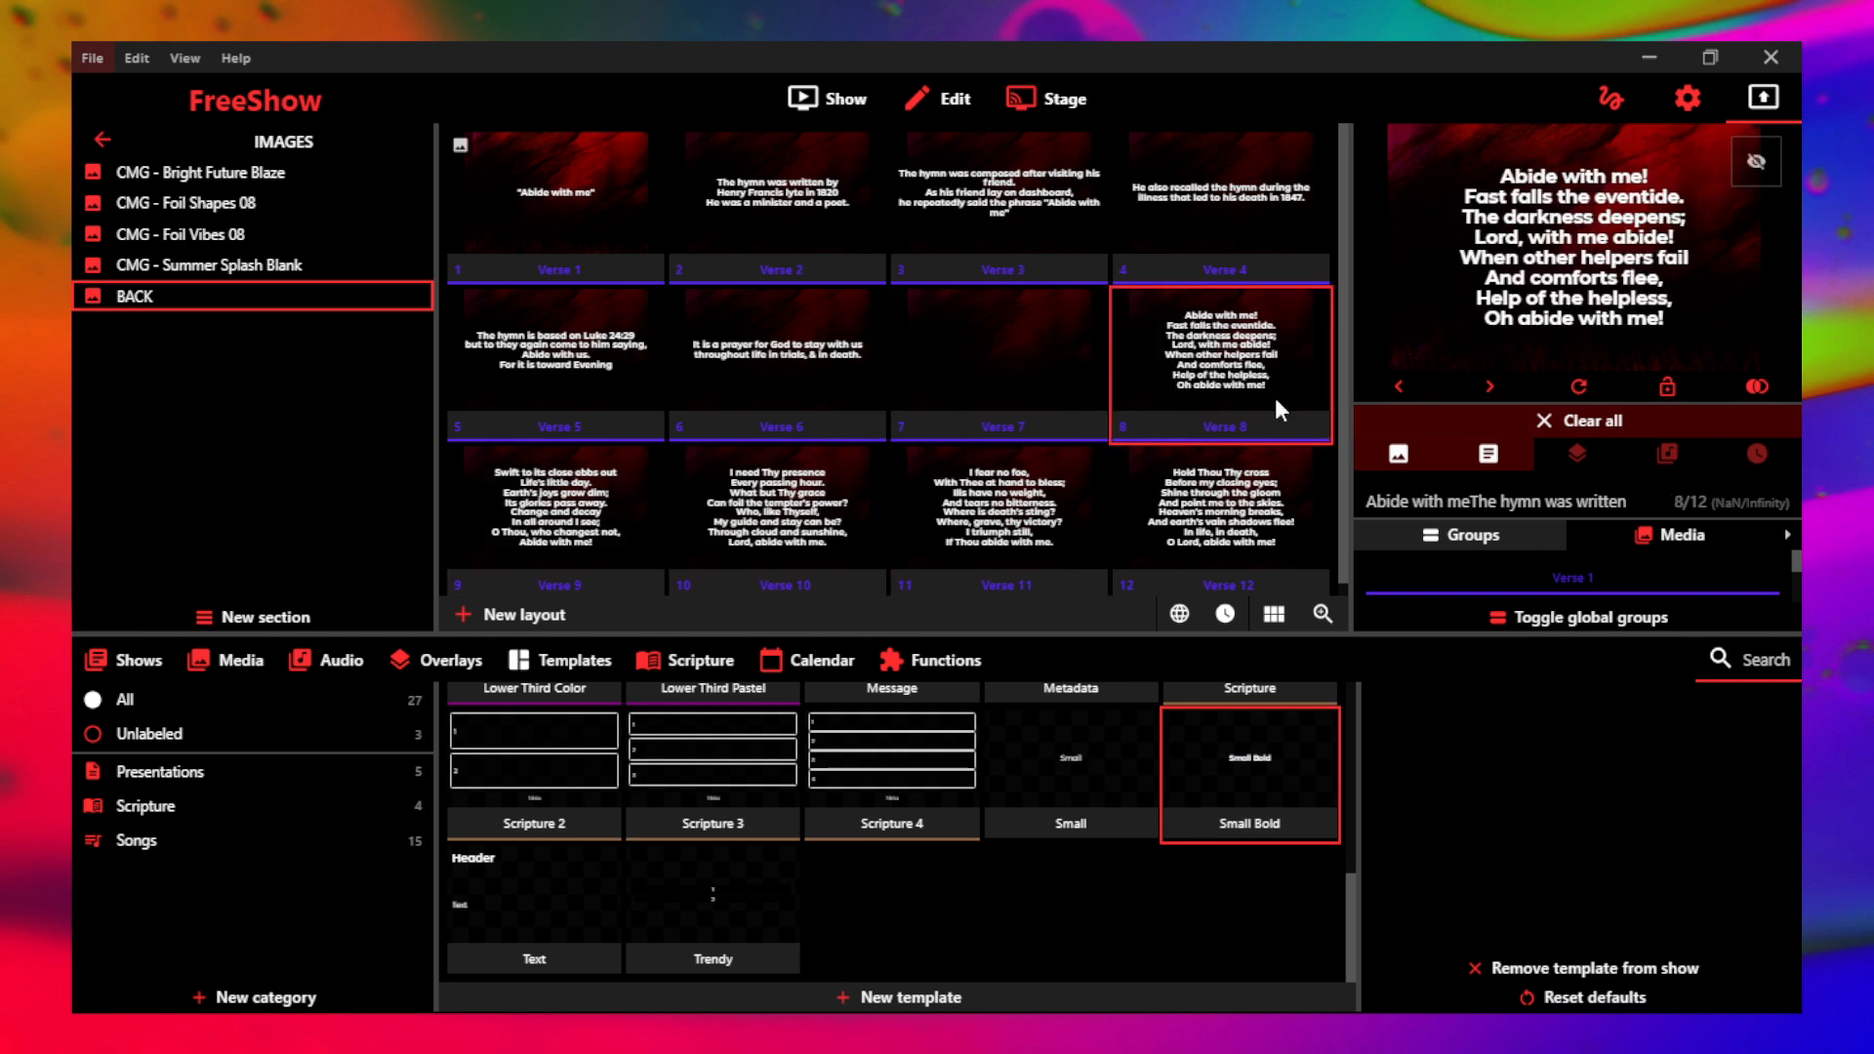
left_click(557, 517)
left_click(798, 482)
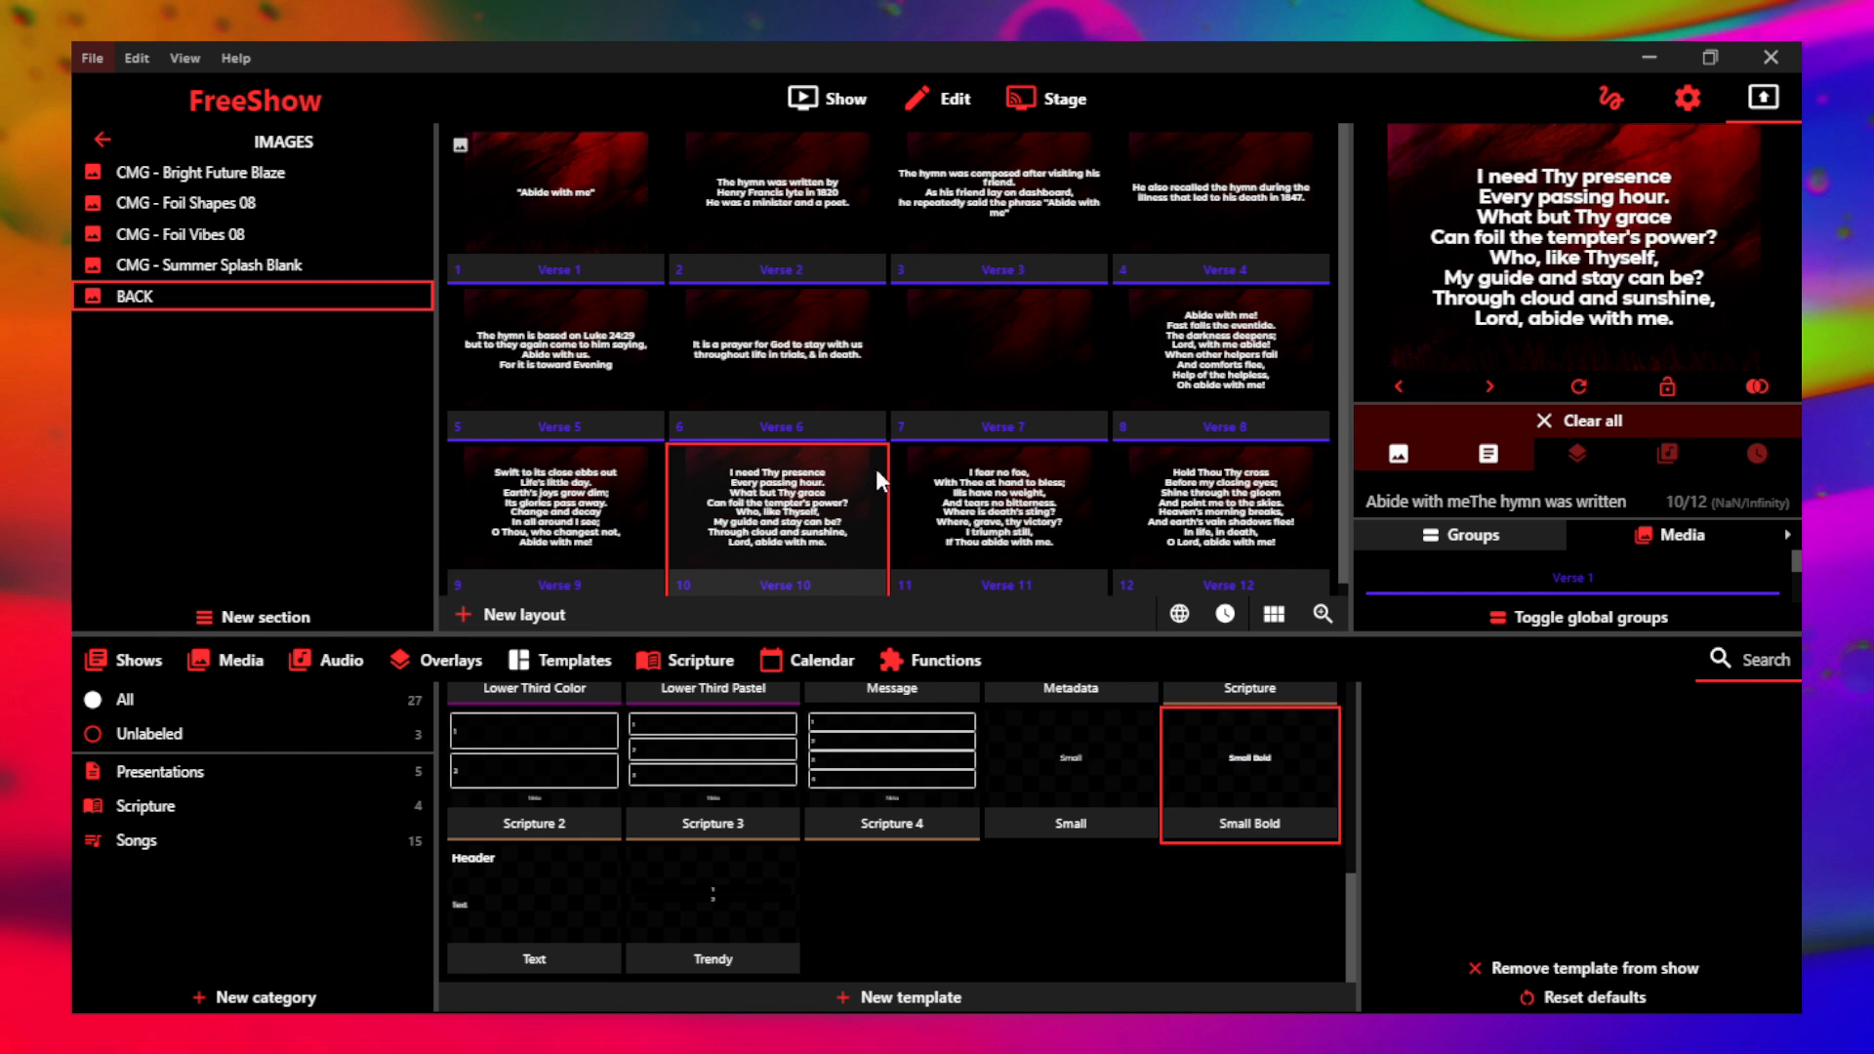
left_click(1274, 509)
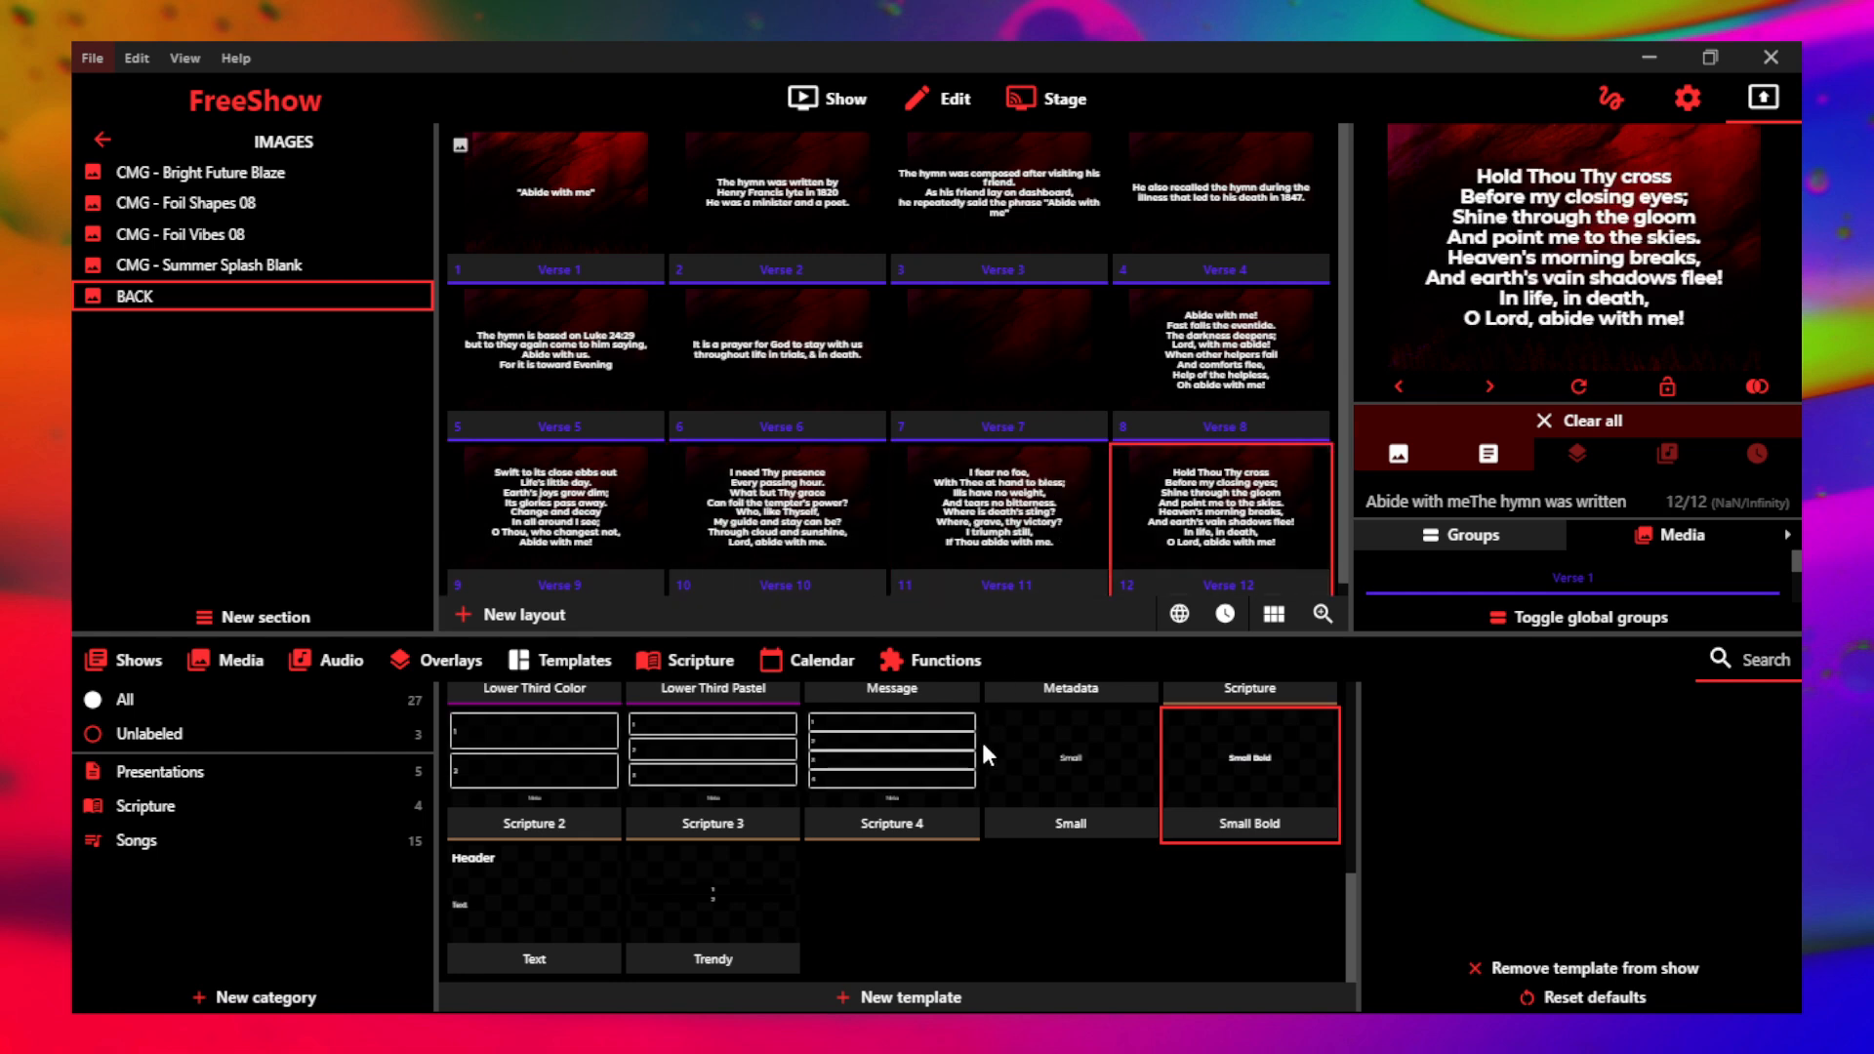
scroll(1044, 830, "up", 5)
scroll(1047, 834, "down", 5)
scroll(1046, 835, "up", 6)
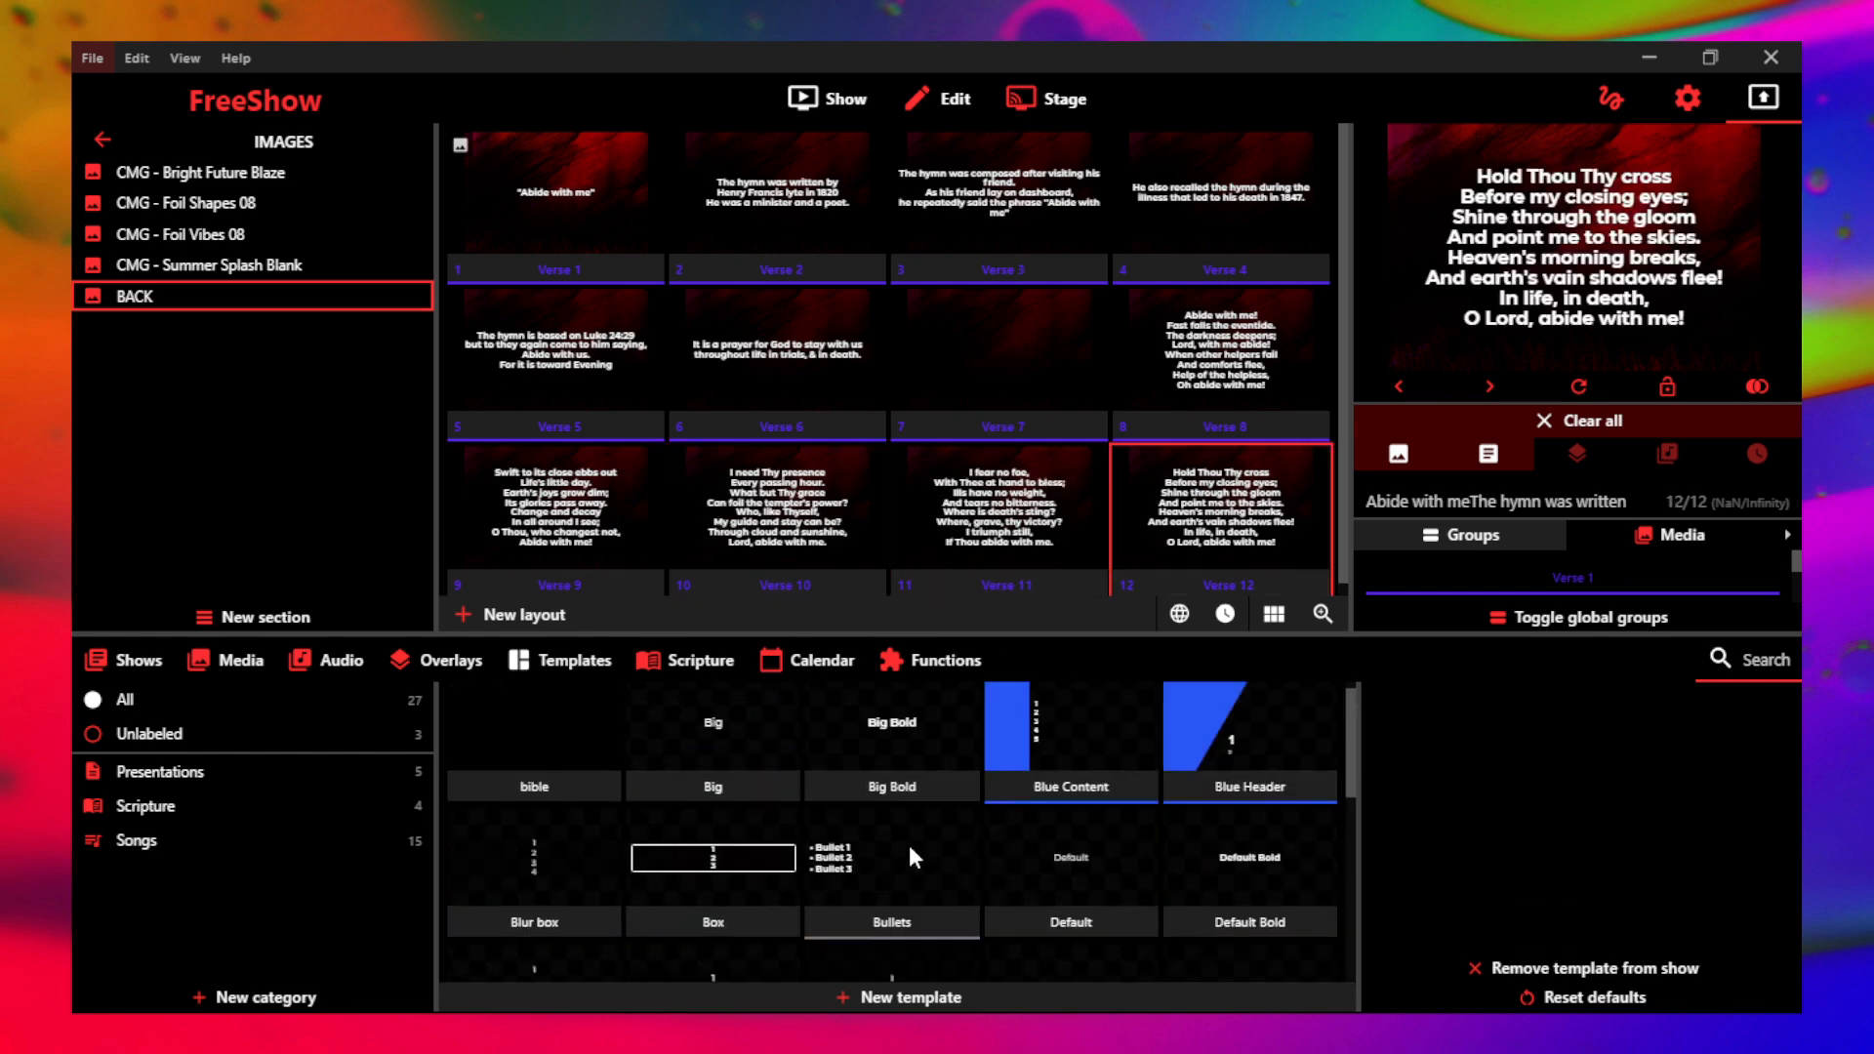
- Display the verse of the "Agbara esu daNibiti Jesu gbe j" show on the output and check it in the enlarged preview
left_click(93, 660)
scroll(722, 774, "down", 5)
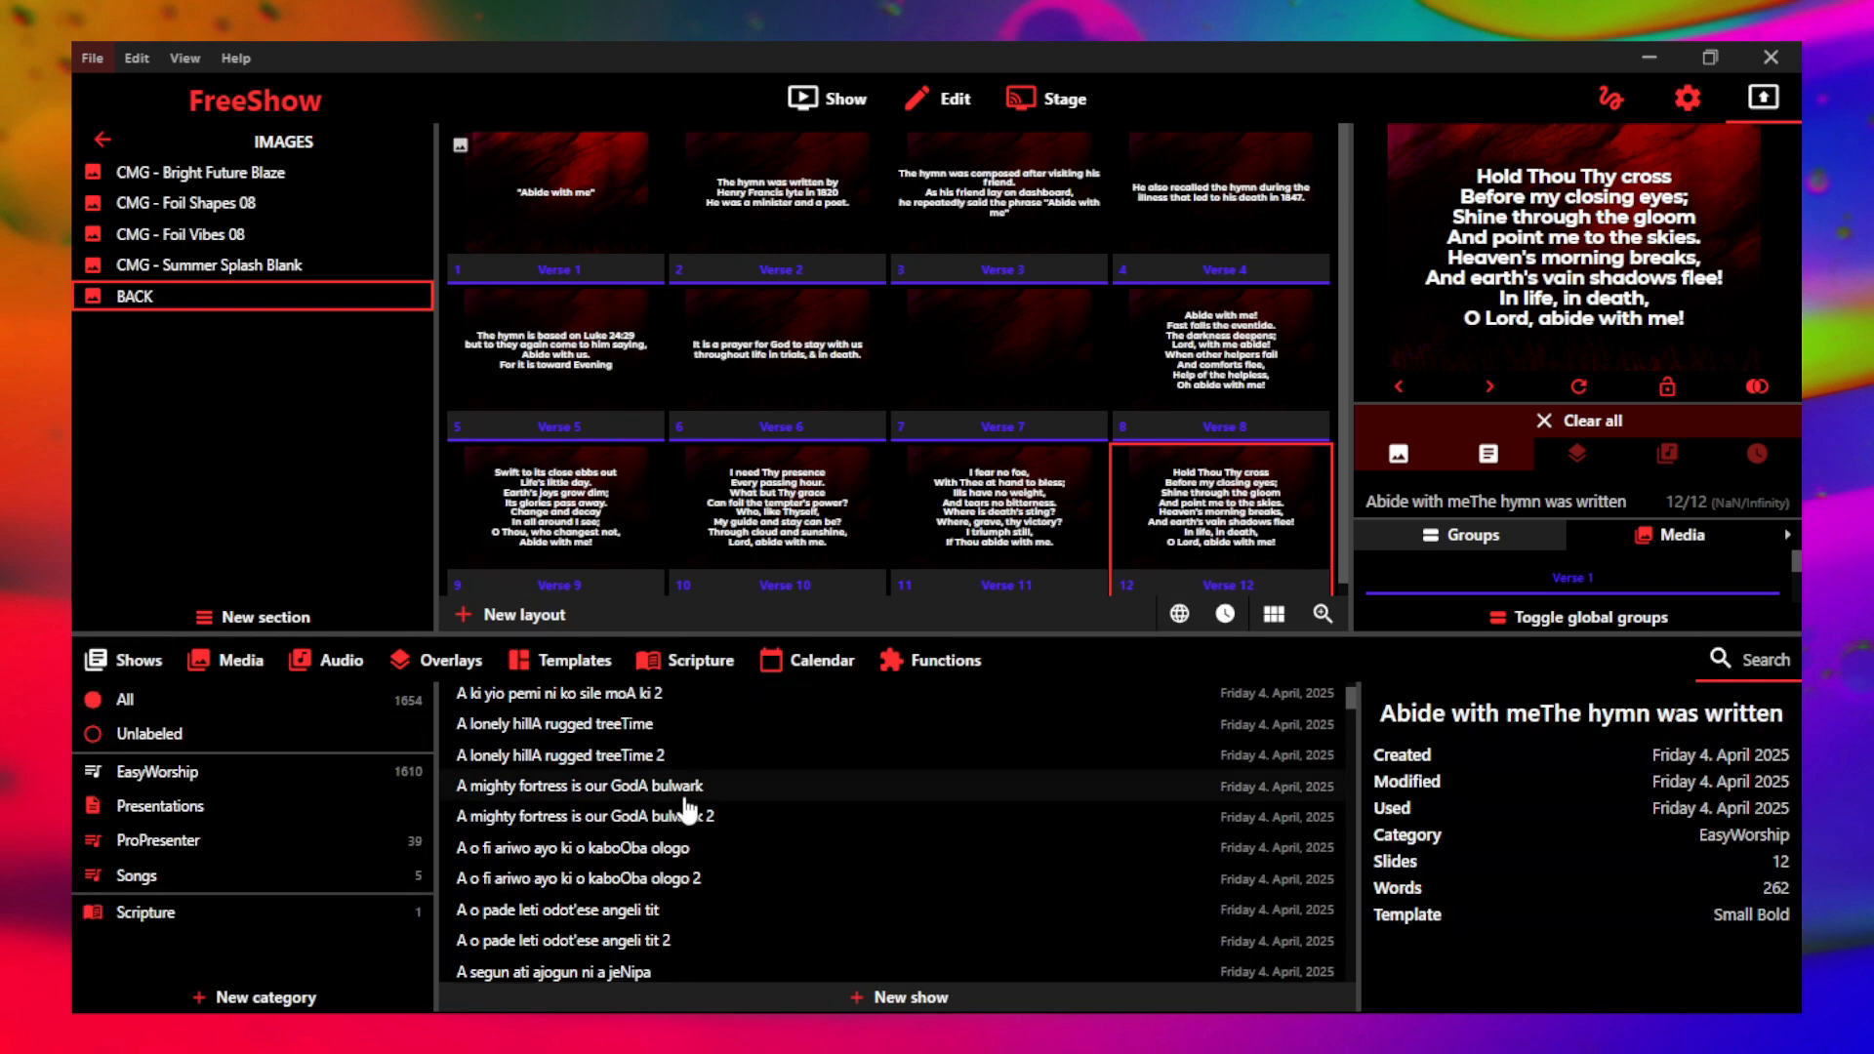
scroll(689, 810, "down", 5)
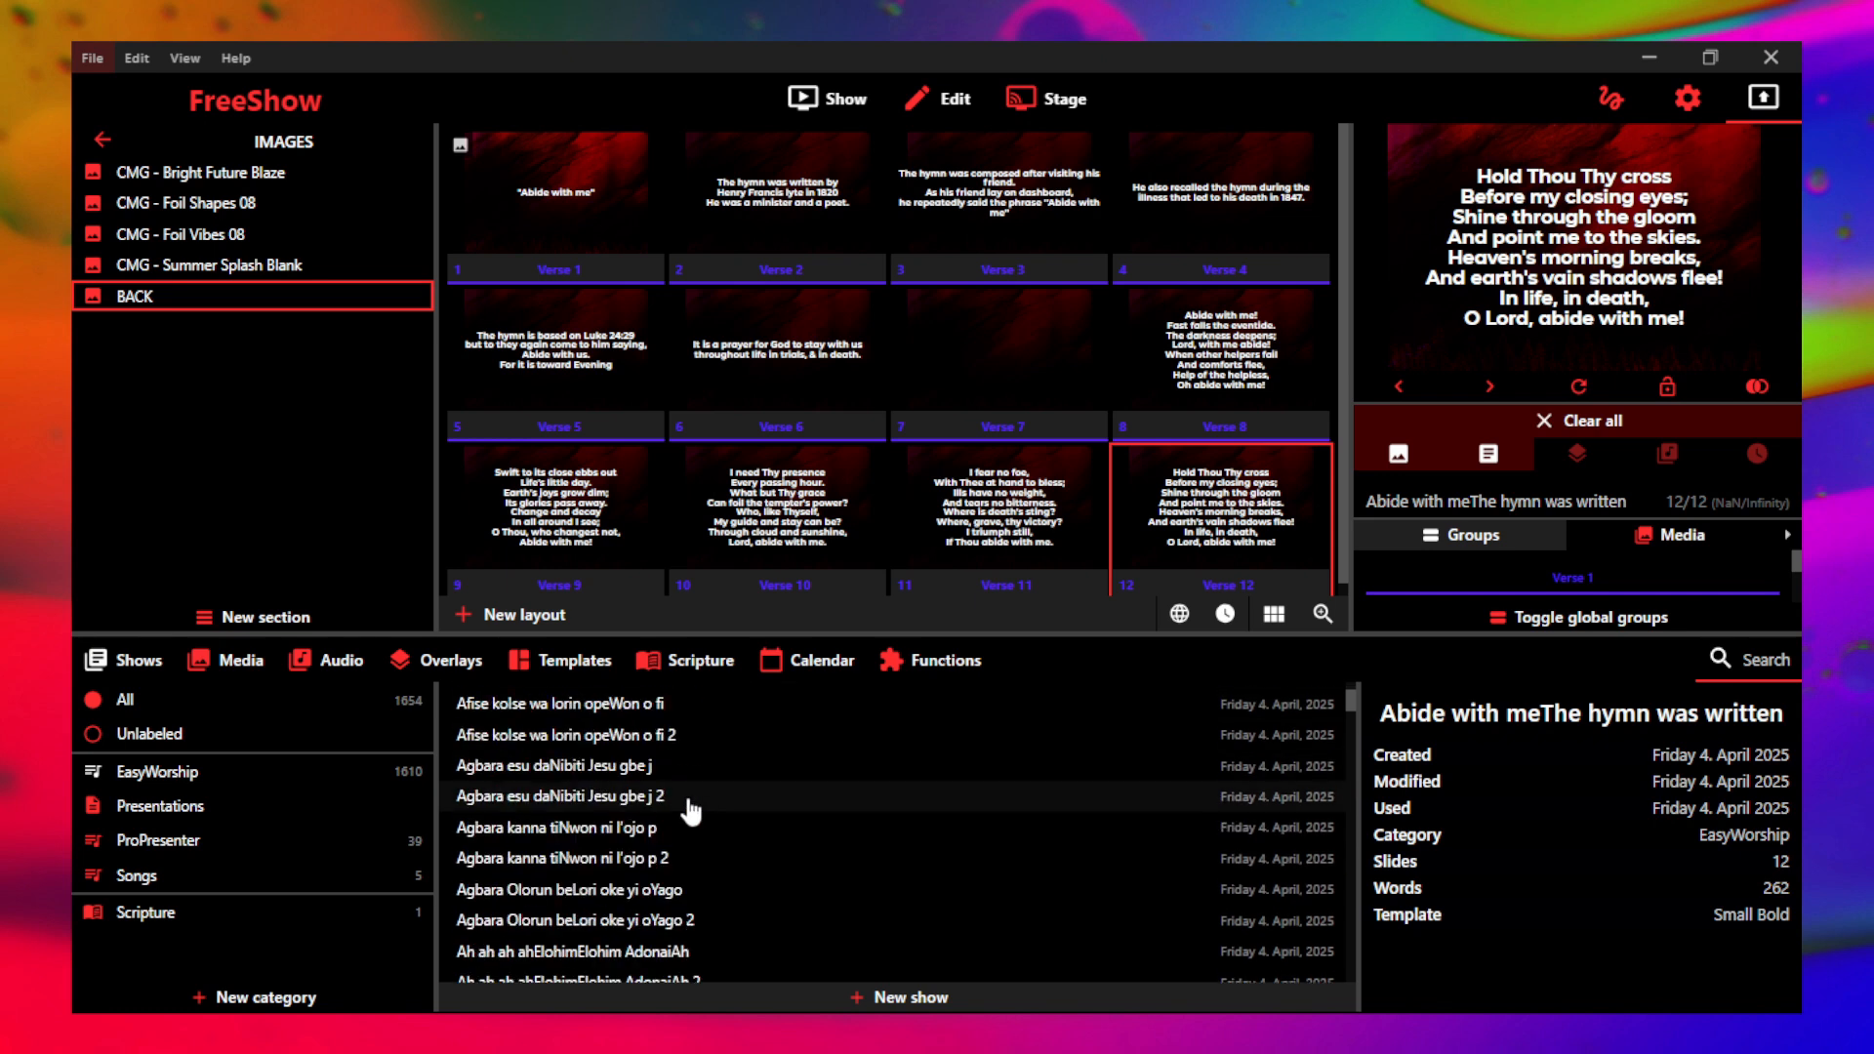
left_click(656, 774)
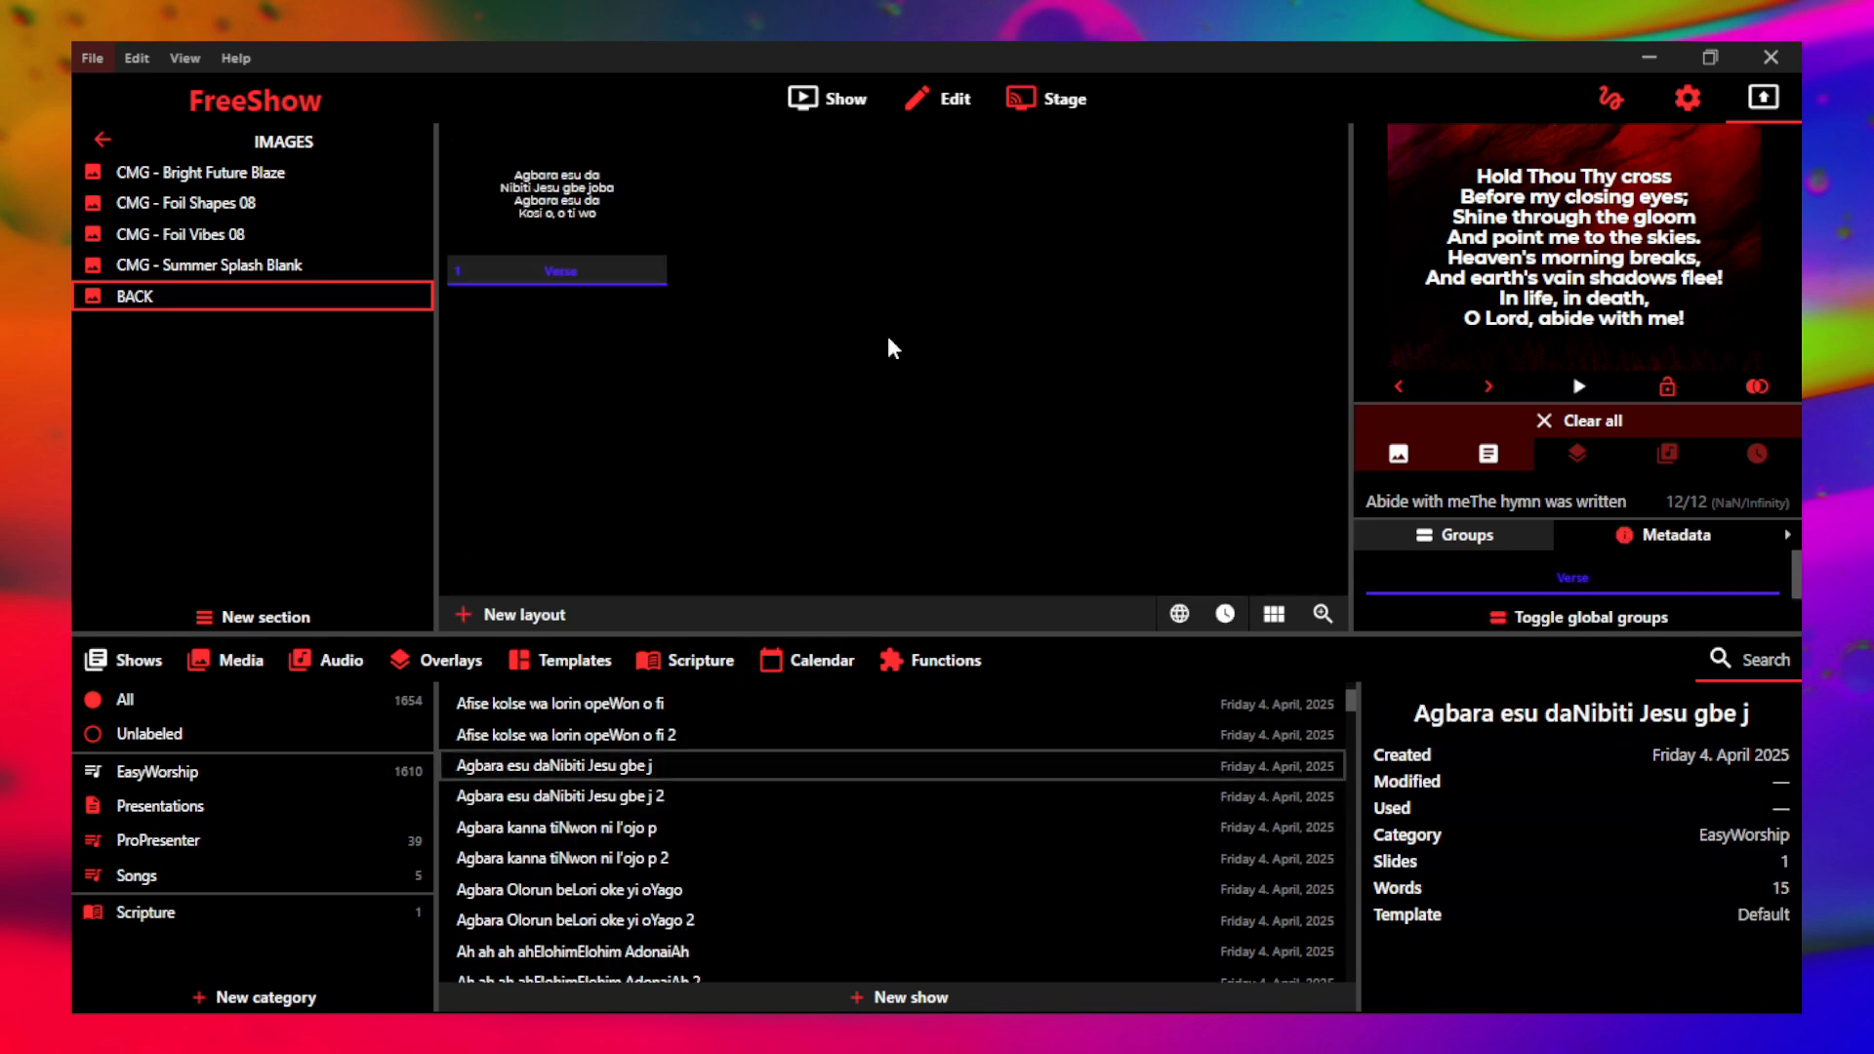
left_click(590, 180)
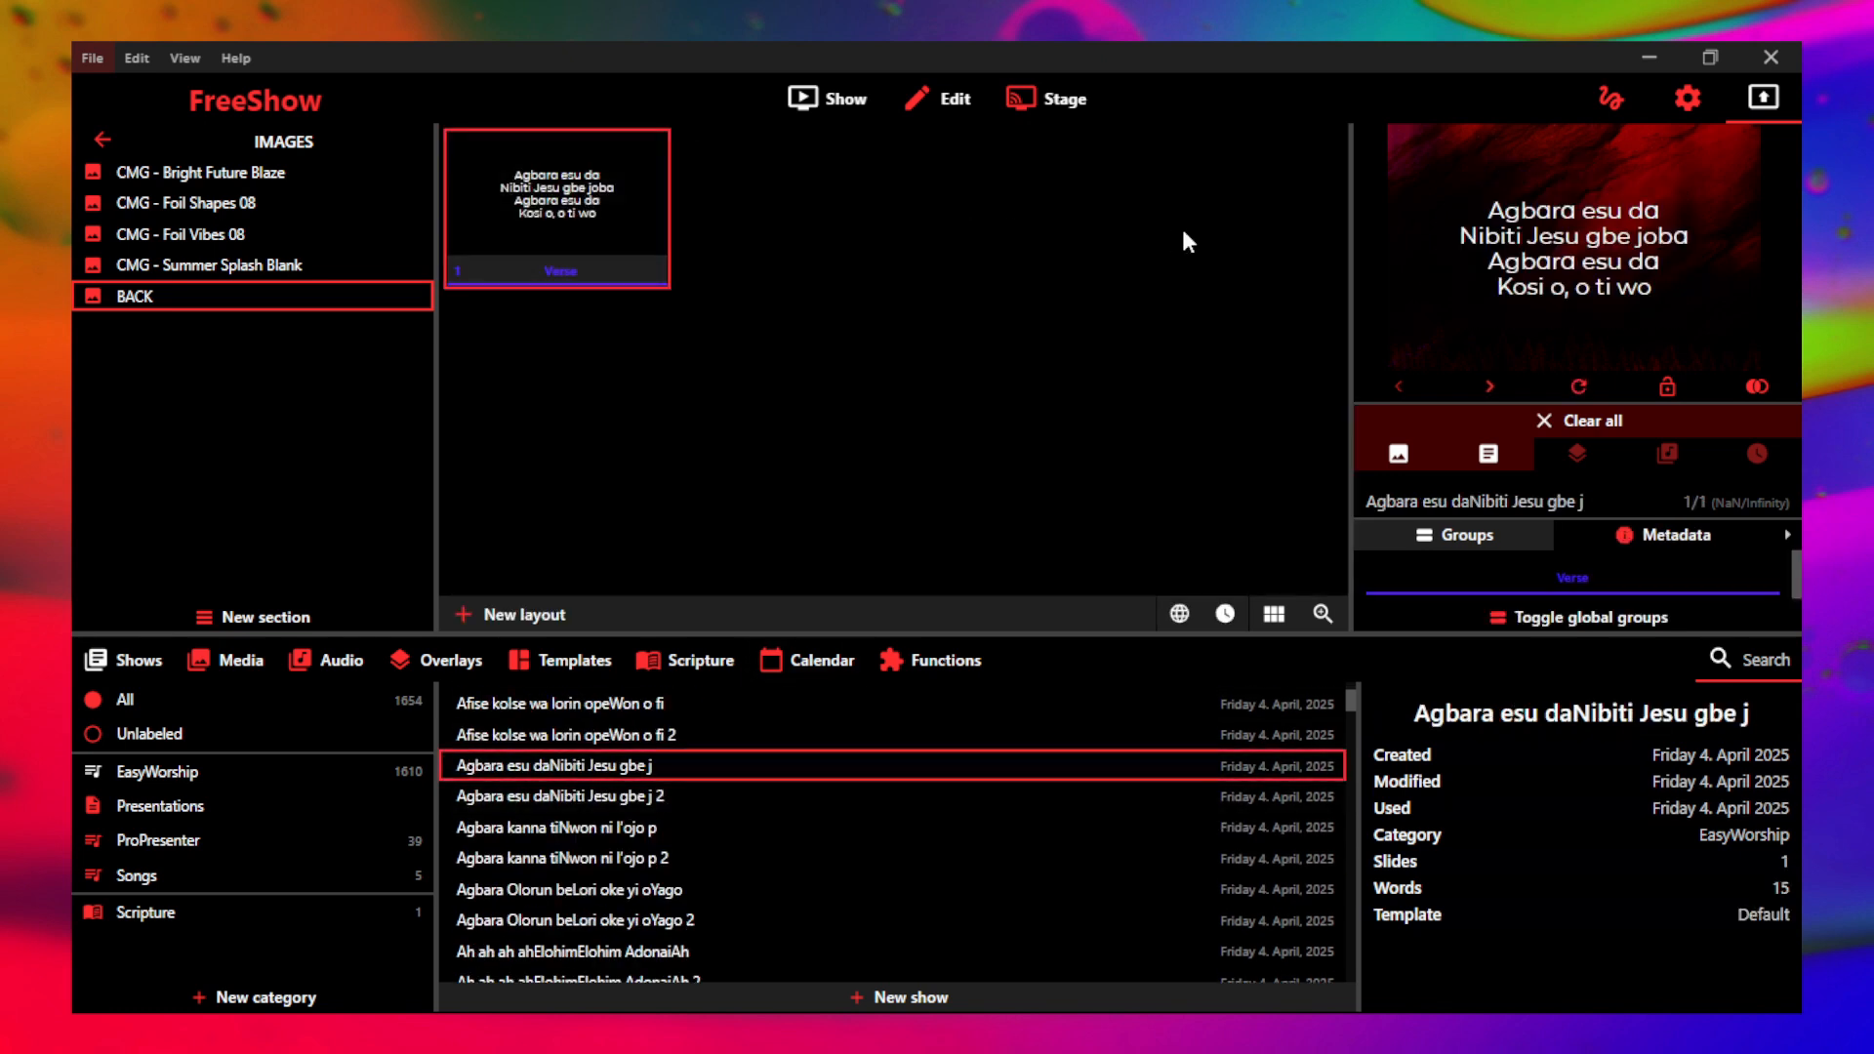
left_click(1583, 233)
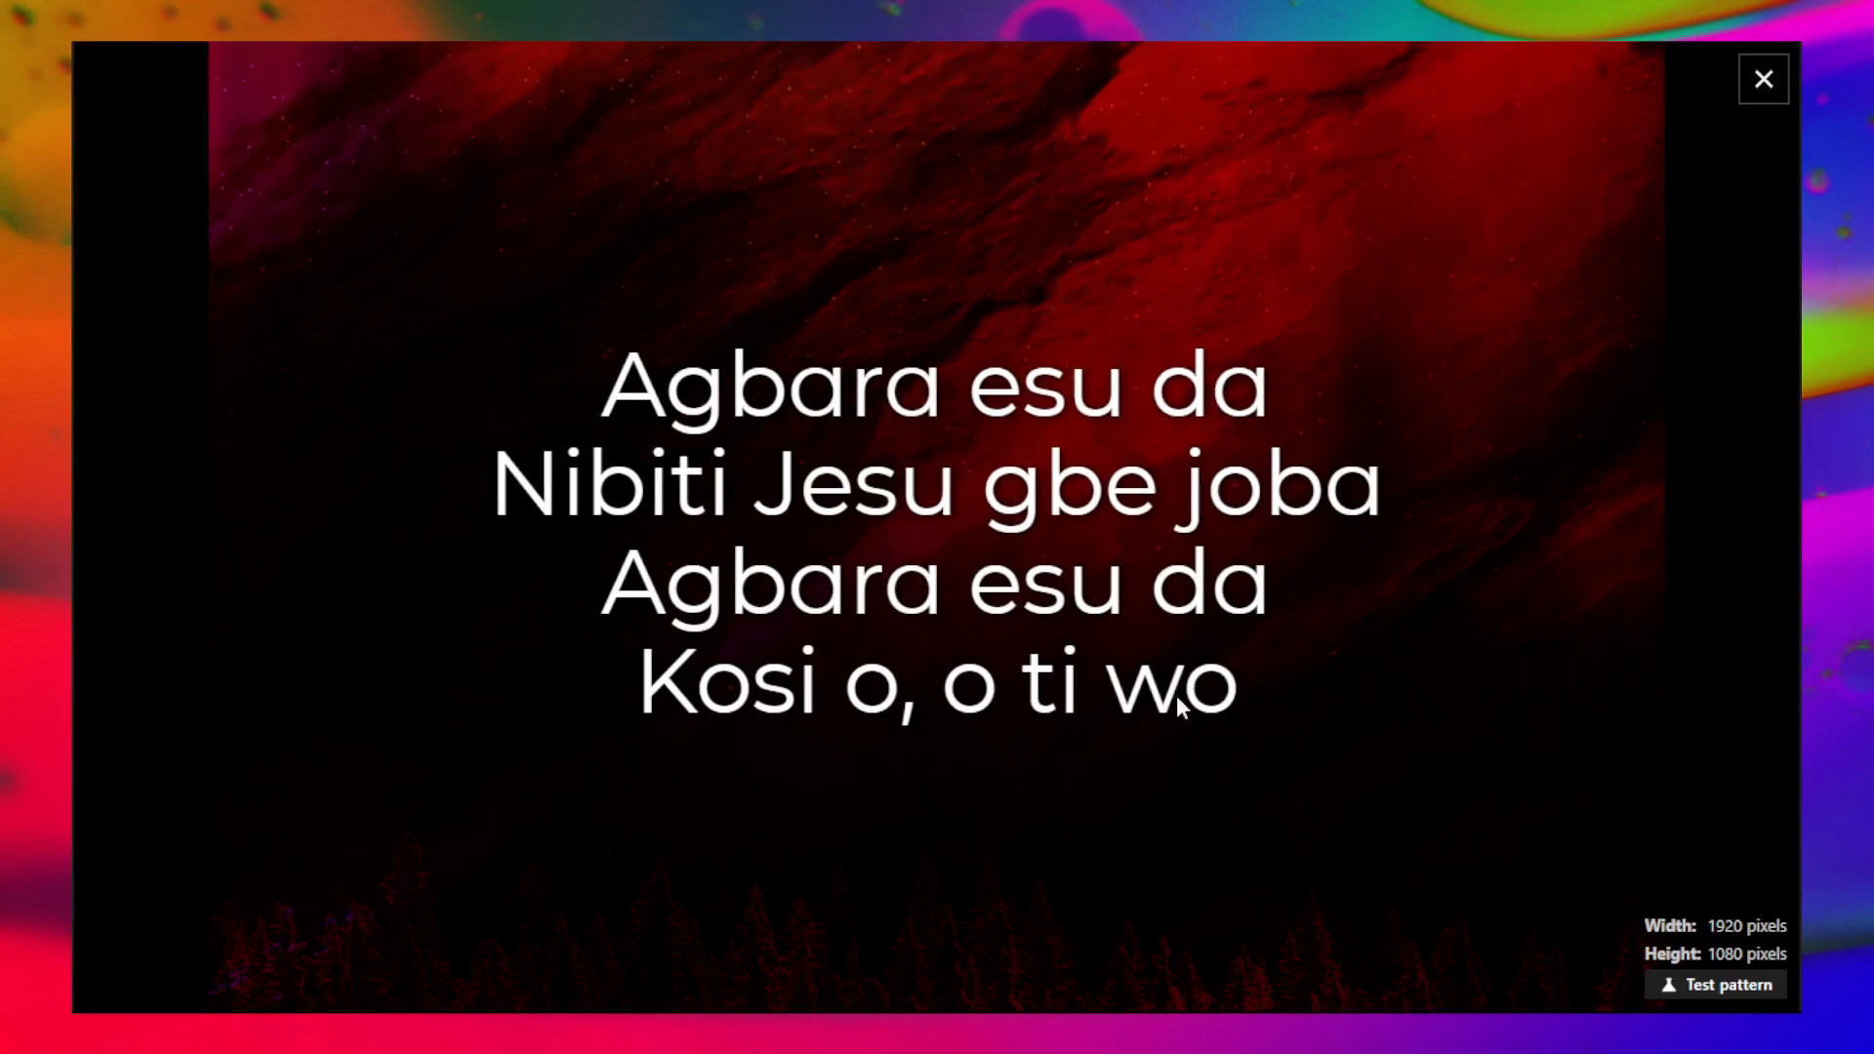
left_click(1762, 82)
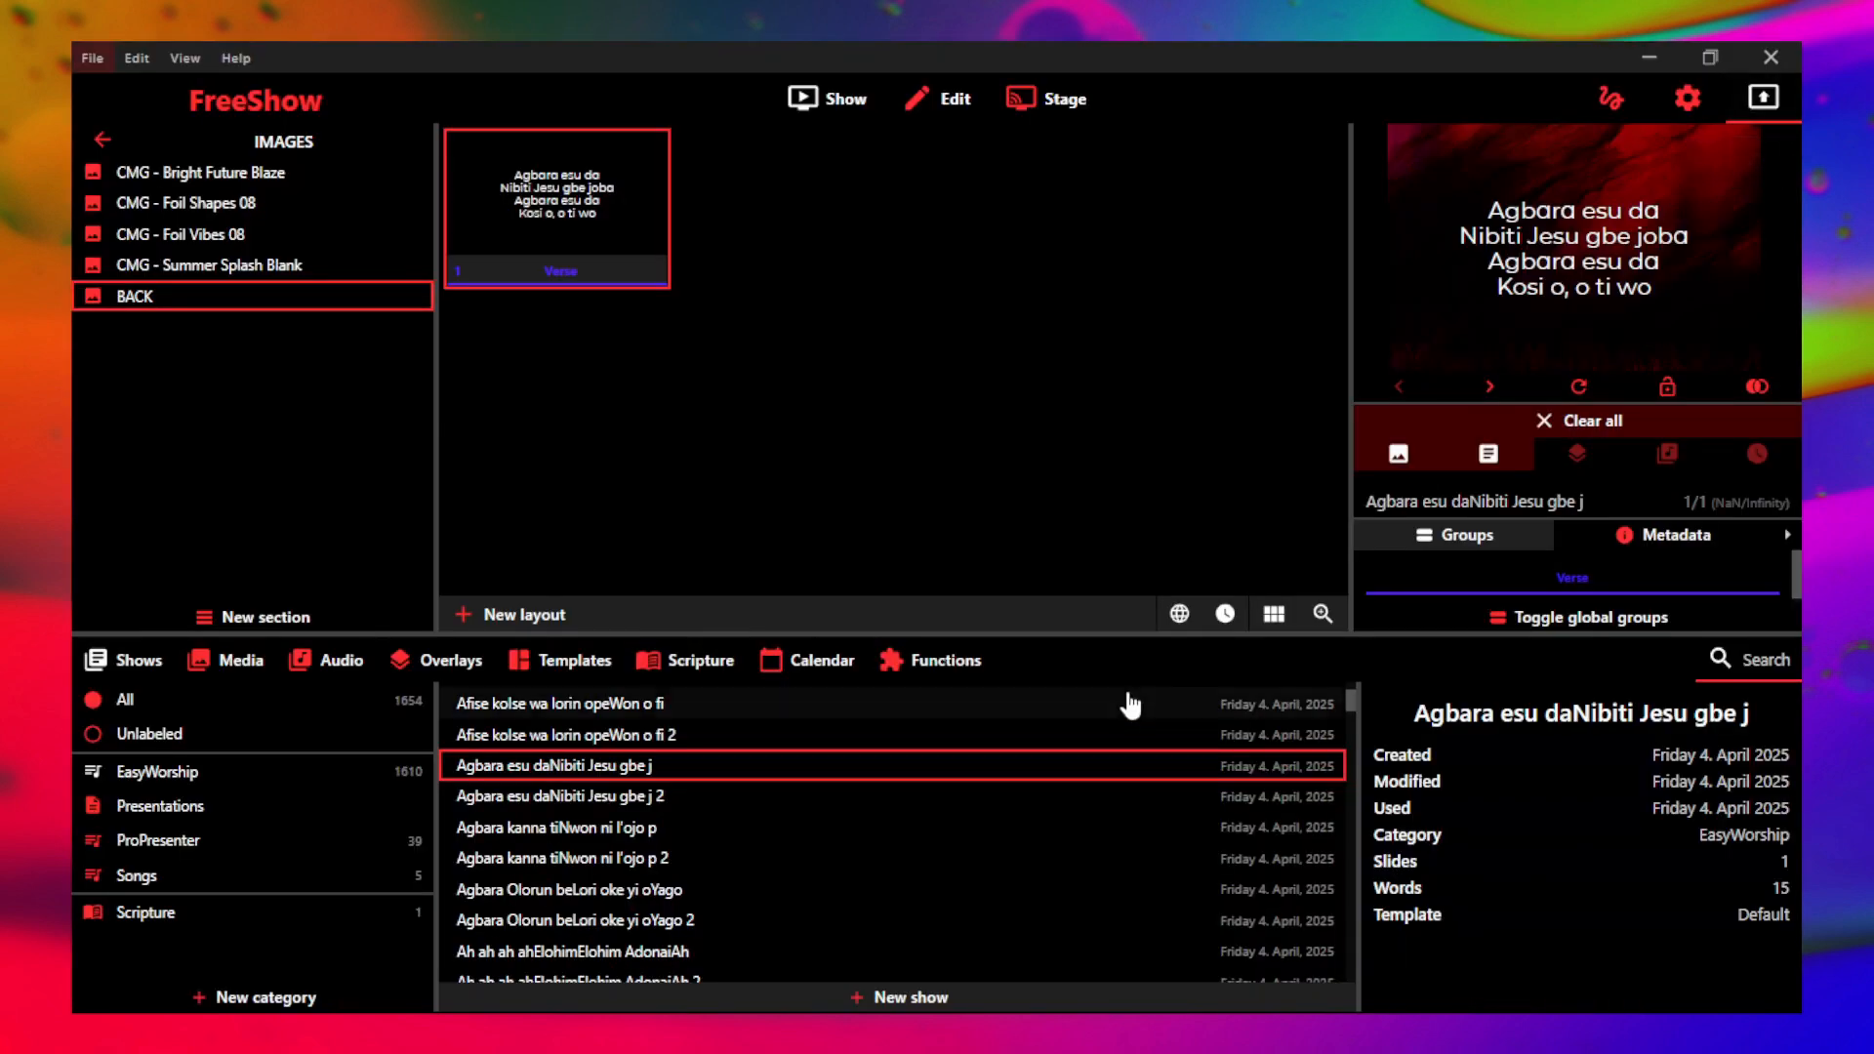
- Apply the Small Bold template to the "Agbara esu daNibiti Jesu gbe j" show and return to the list of shows
left_click(586, 661)
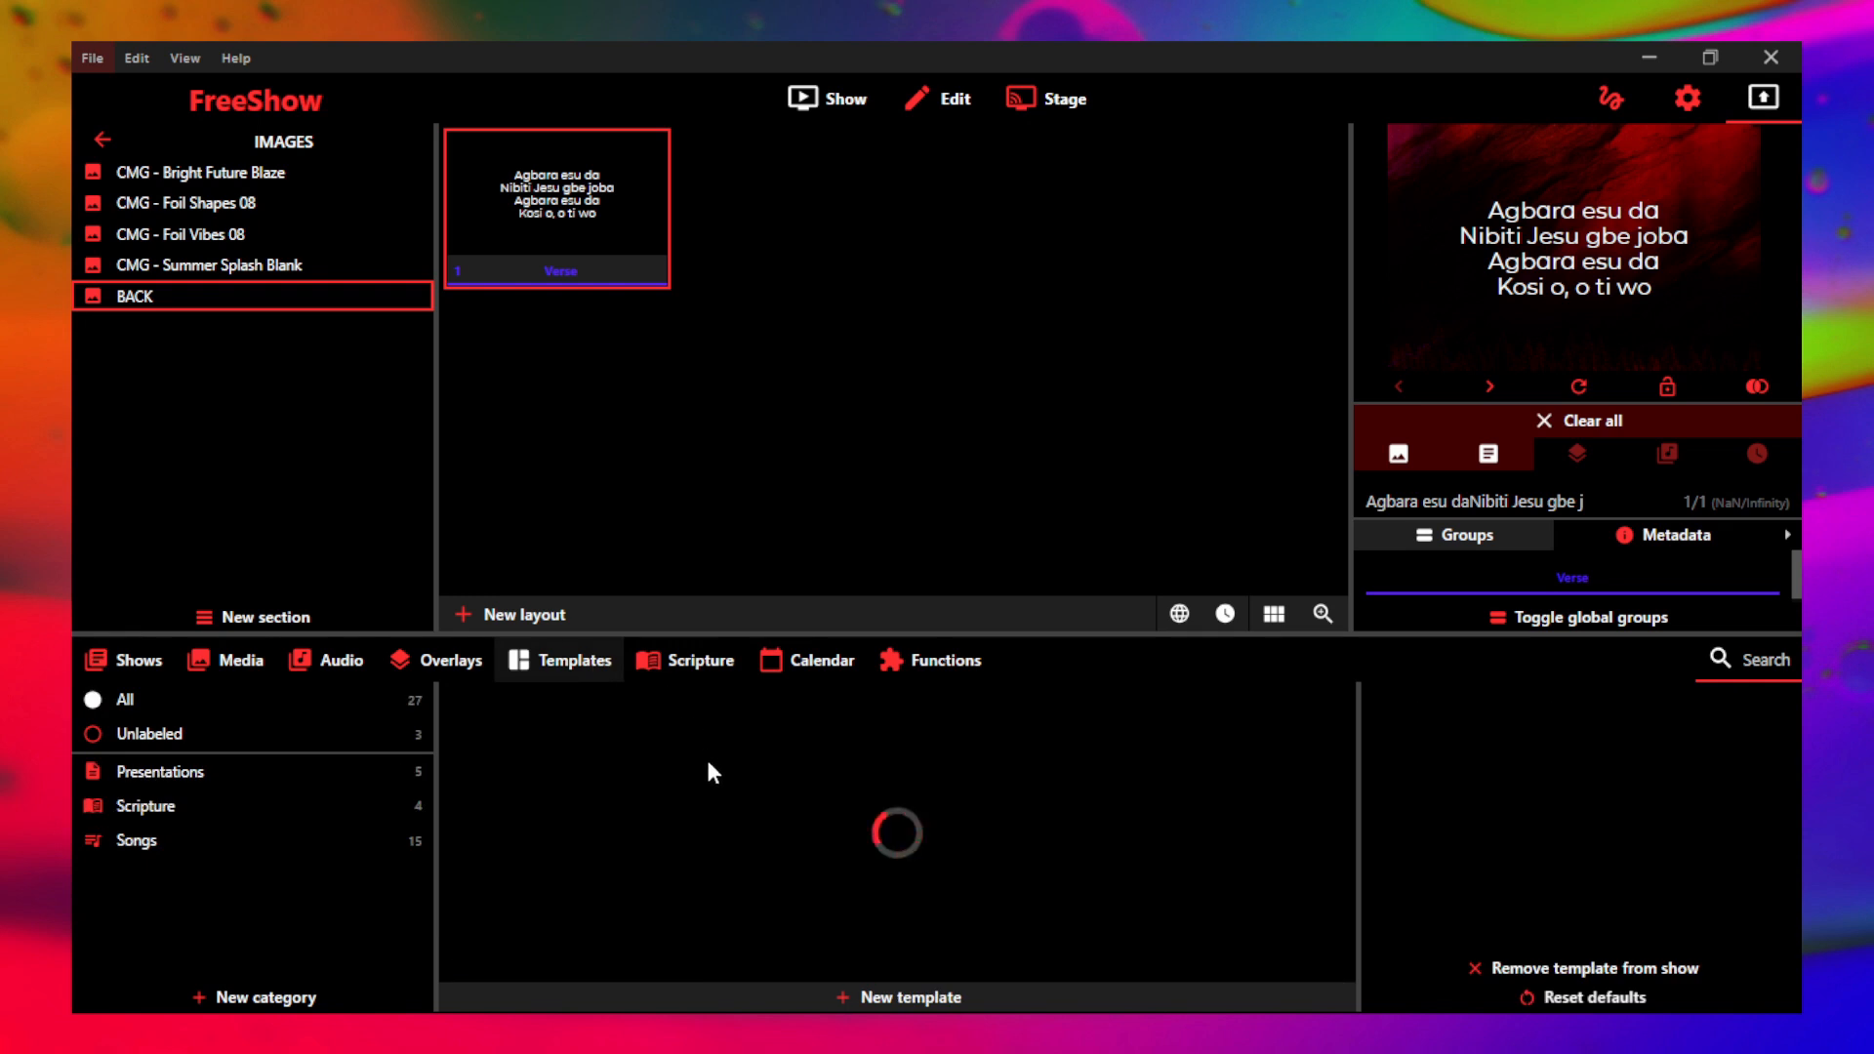
scroll(1303, 804, "down", 5)
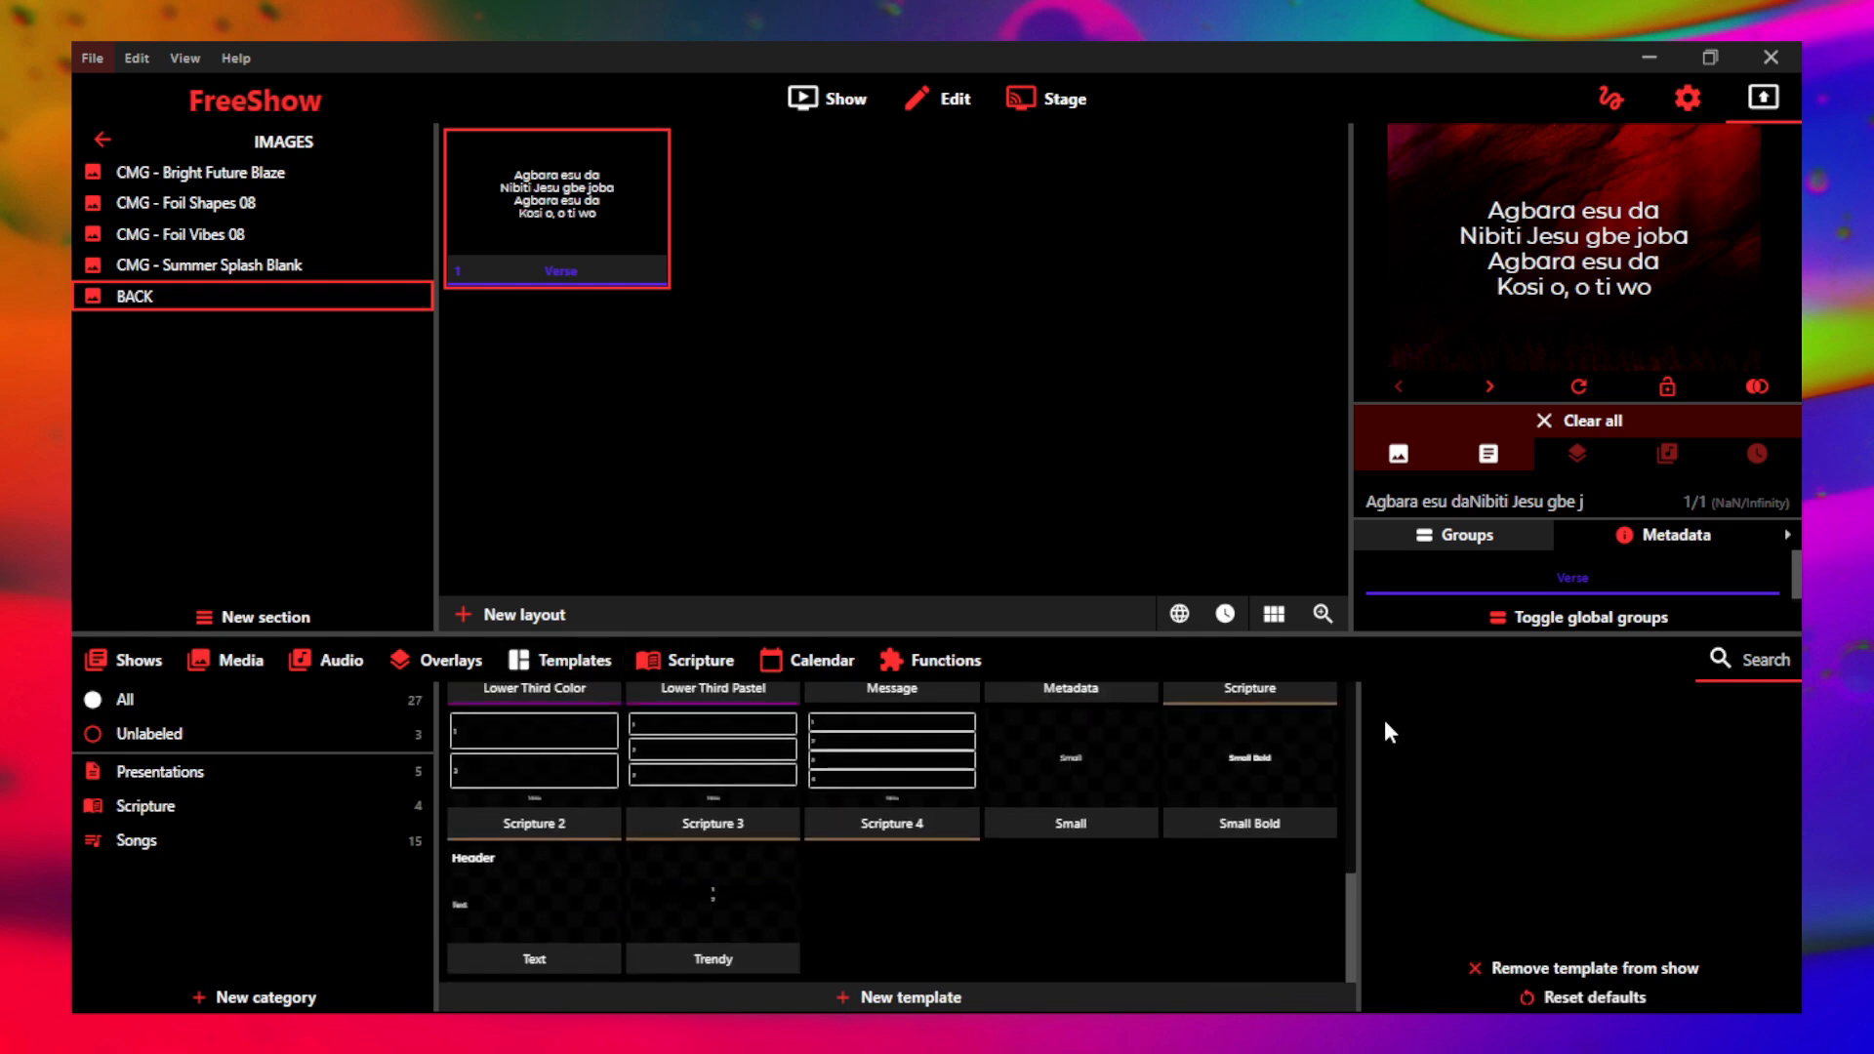
left_click(1248, 776)
left_click(590, 210)
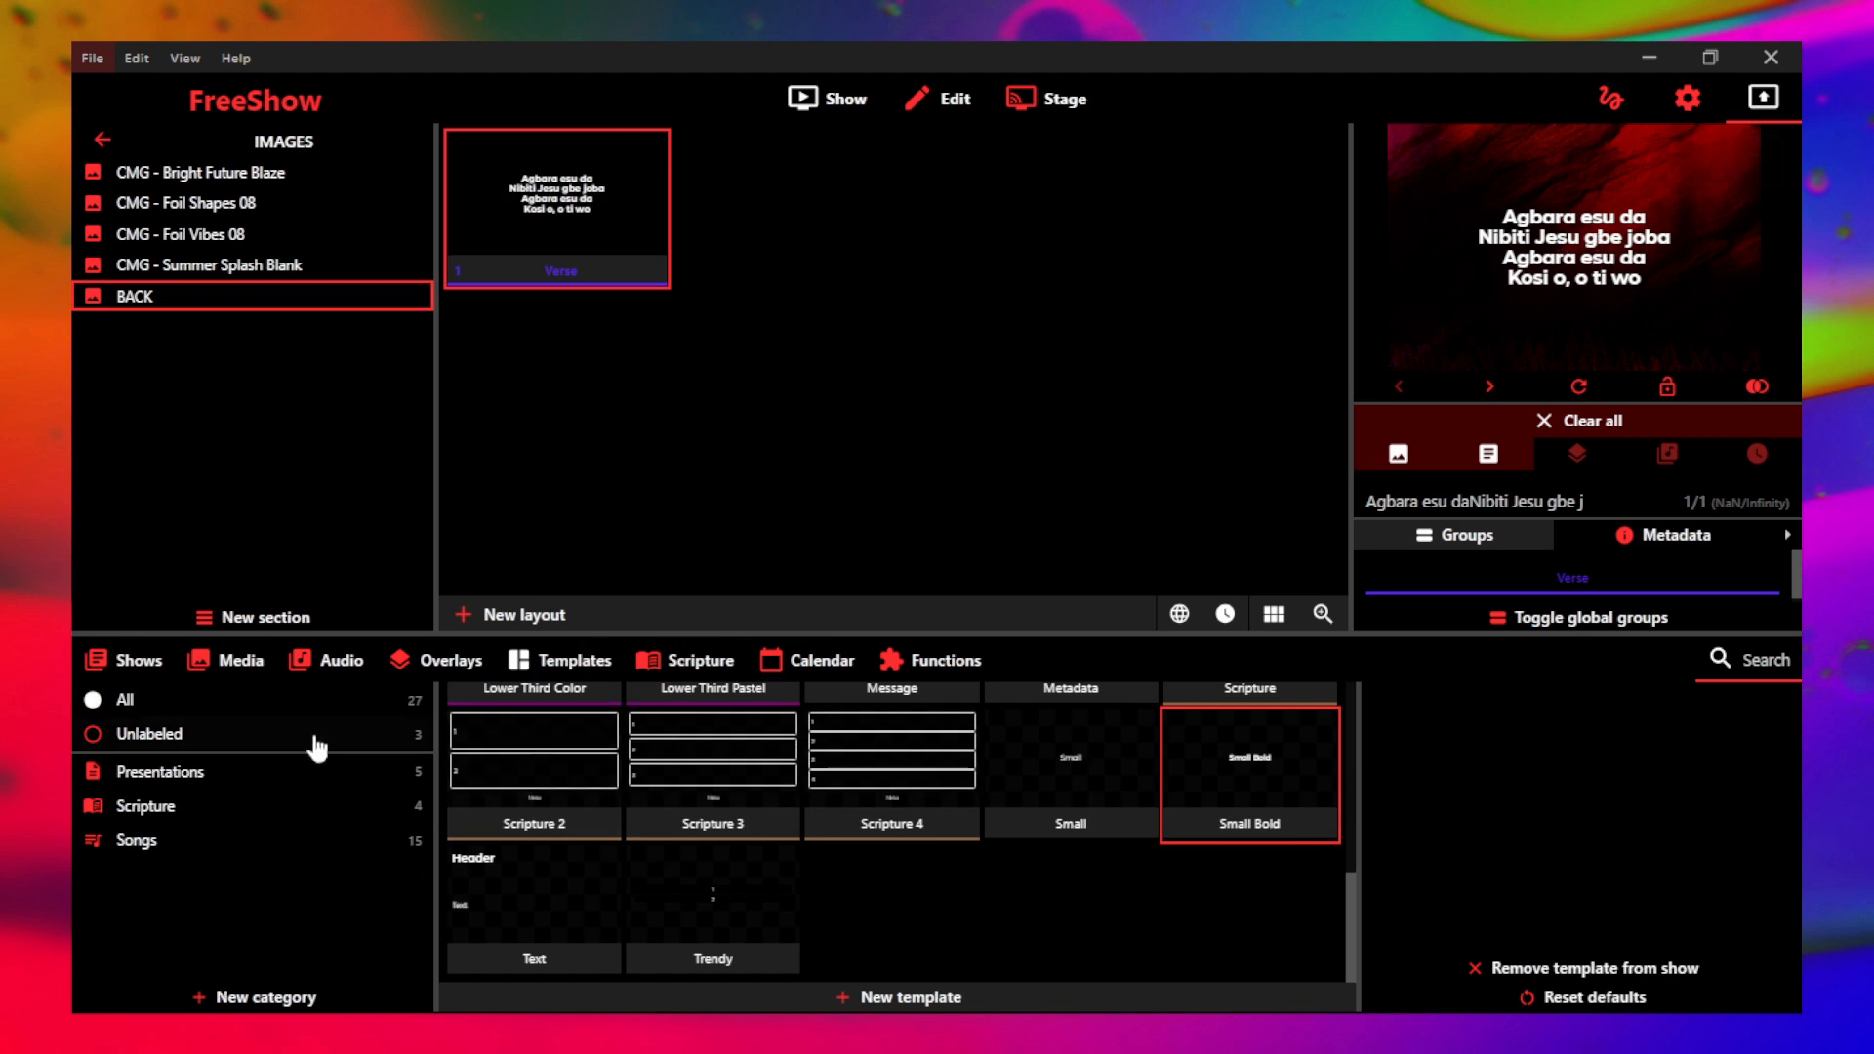
left_click(137, 661)
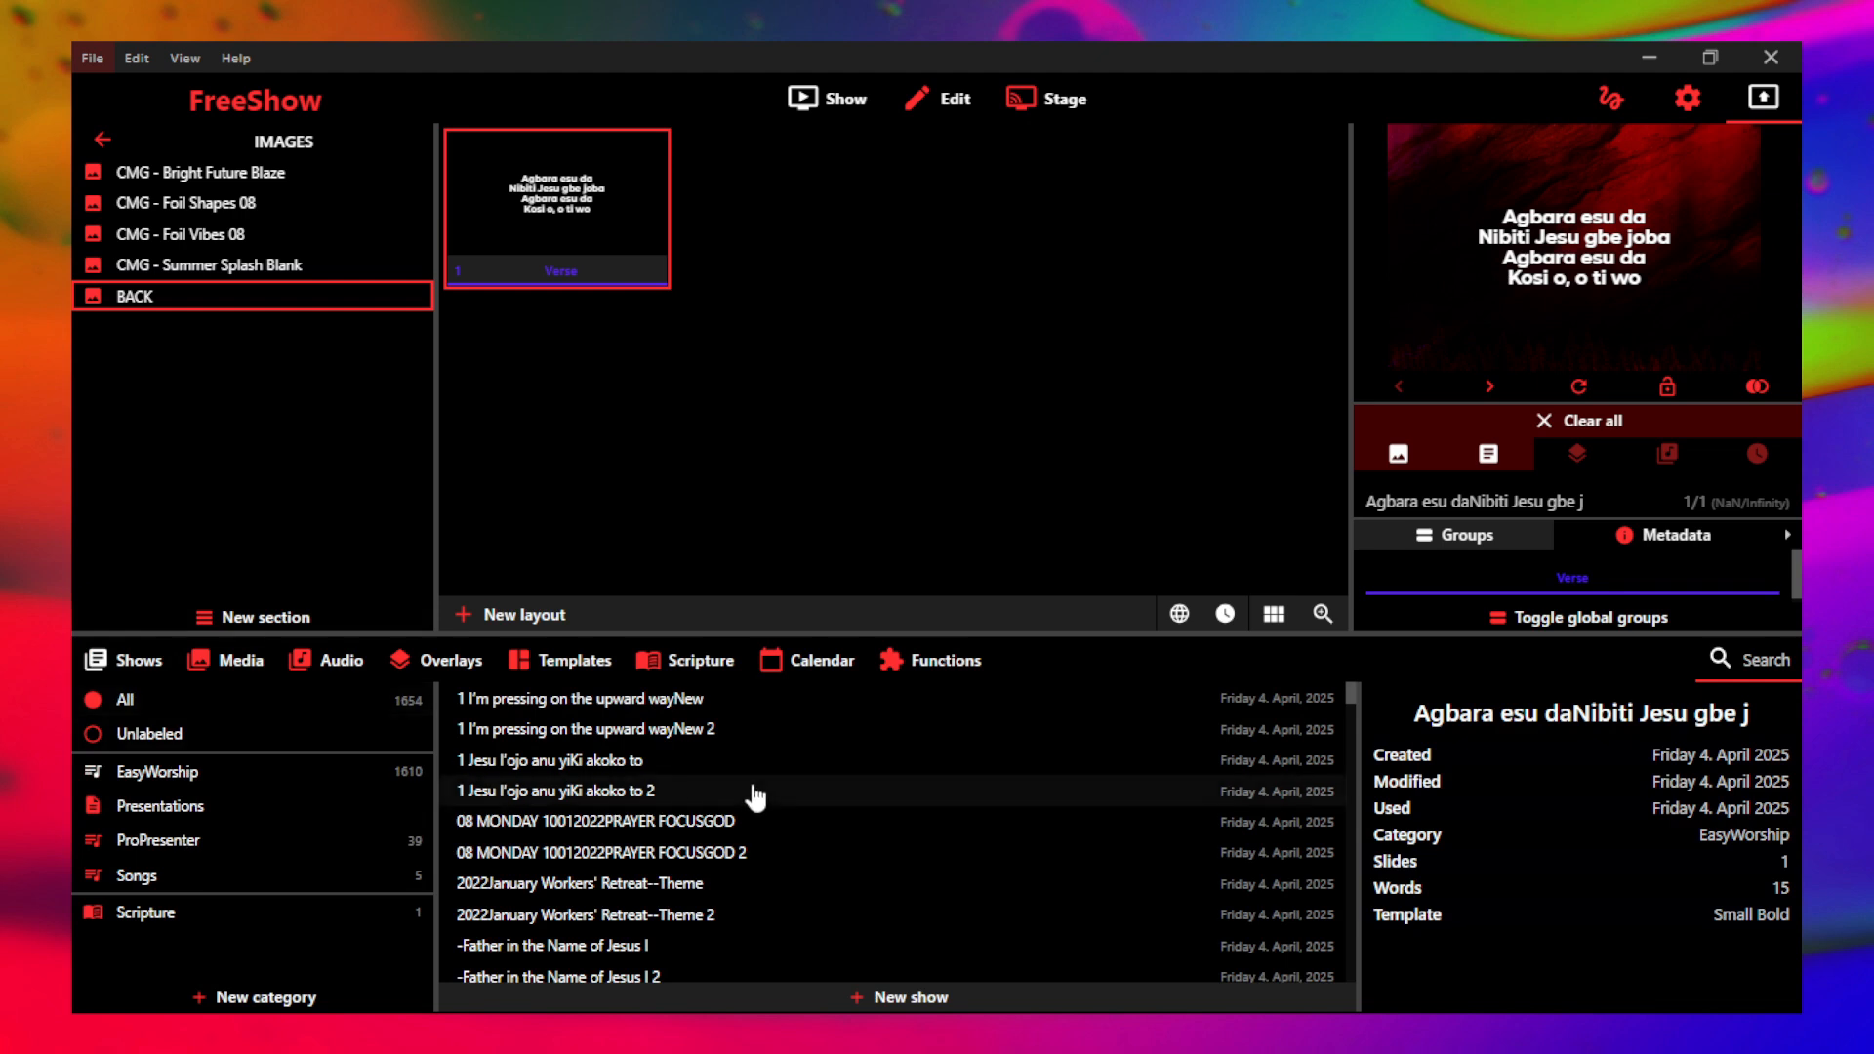